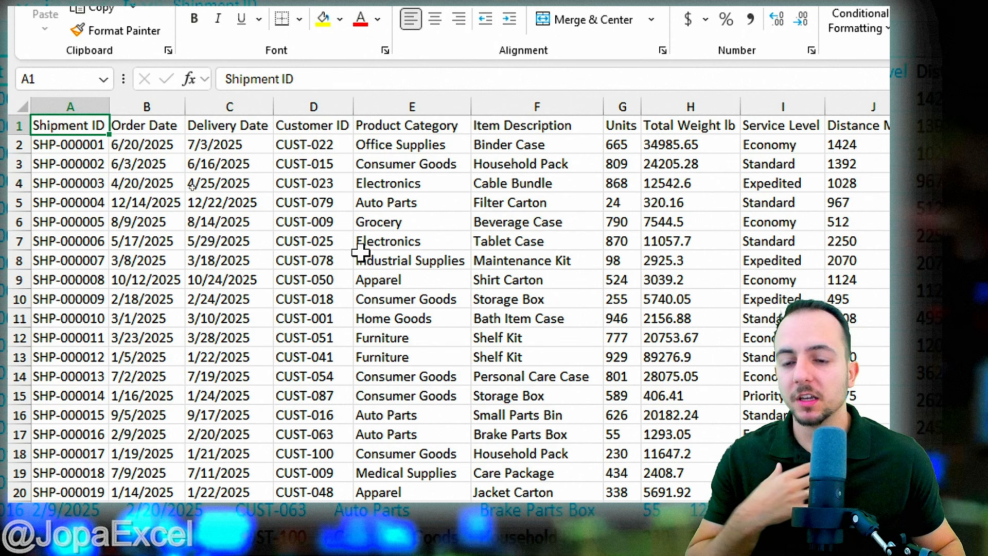
Step: Examine the shipment records in rows 2 to 5 and the Freight Cost, Insurance Cost and Total Cost columns
{"action": "left_click", "coordinate": [14, 147]}
{"action": "left_click", "coordinate": [15, 165]}
{"action": "left_click", "coordinate": [12, 185]}
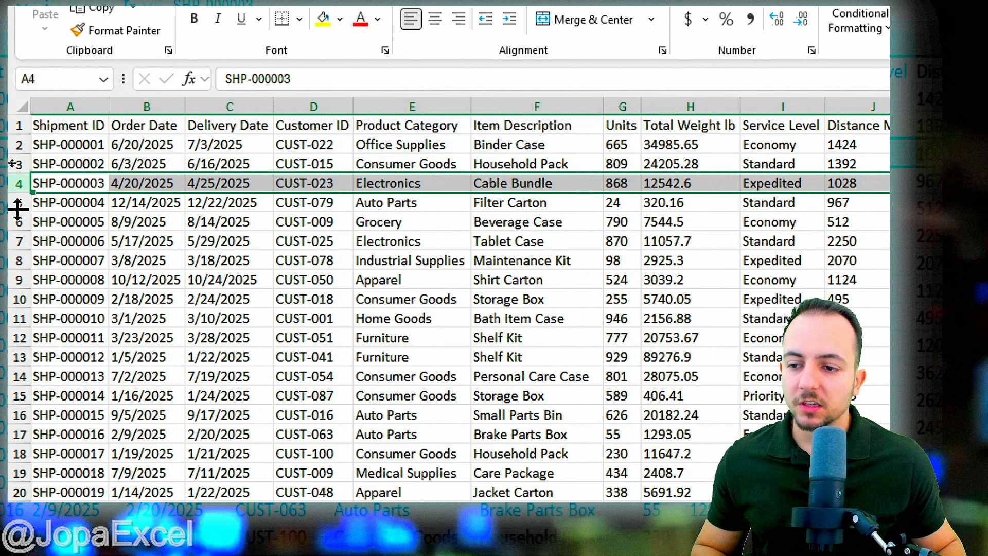
{"action": "left_click", "coordinate": [16, 202]}
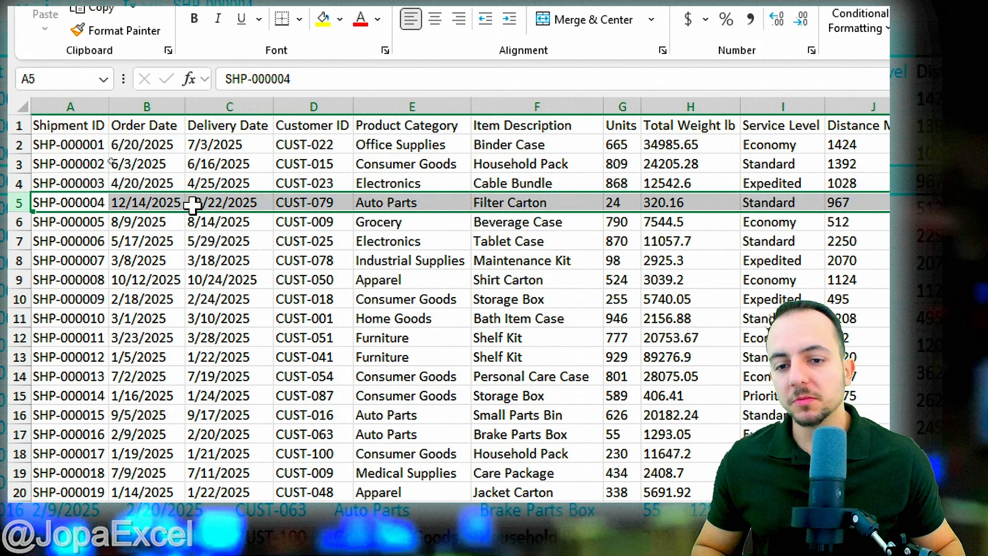
{"action": "scroll", "coordinate": [783, 247], "scroll_direction": "right", "scroll_amount": 3}
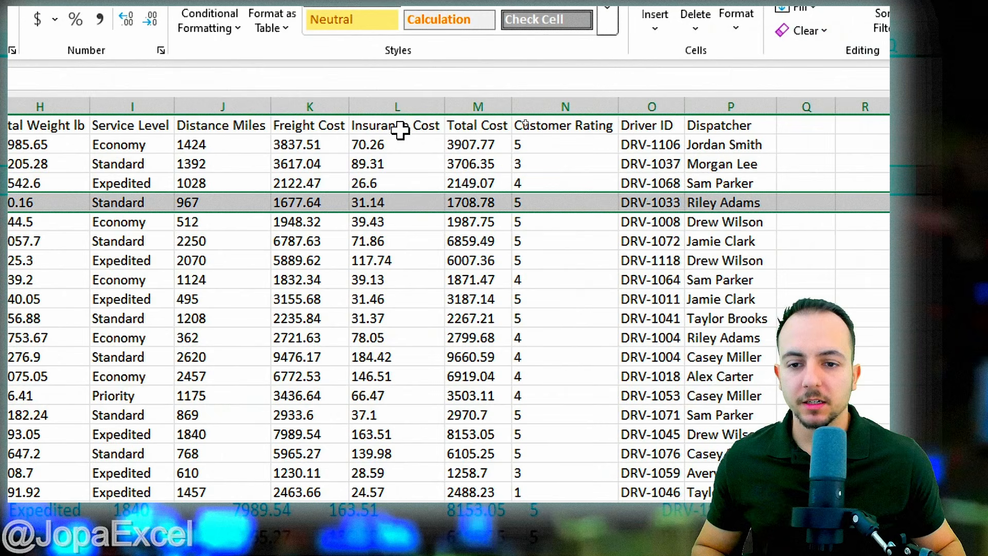
{"action": "left_click", "coordinate": [327, 103]}
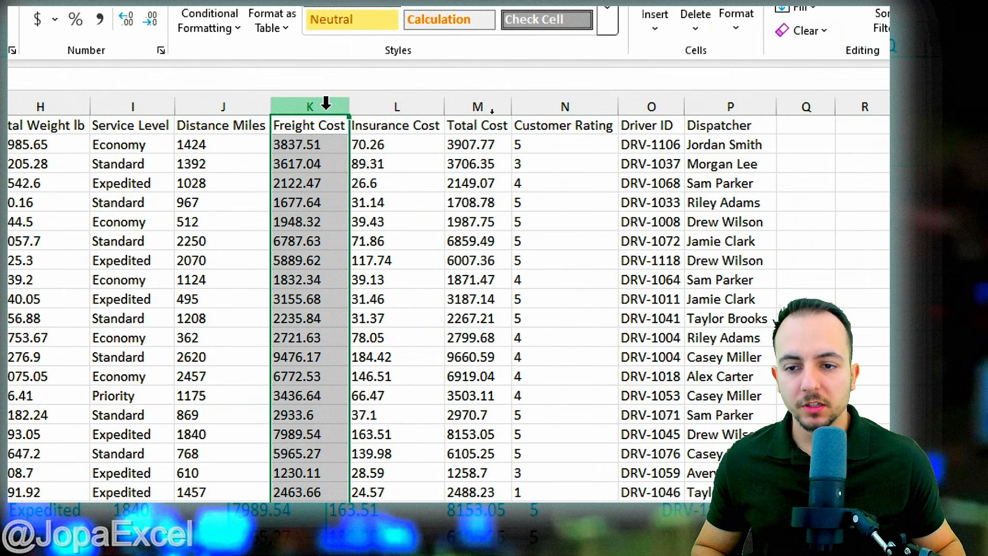
{"action": "left_click", "coordinate": [406, 103], "text": "ctrl"}
{"action": "left_click", "coordinate": [468, 104], "text": "ctrl"}
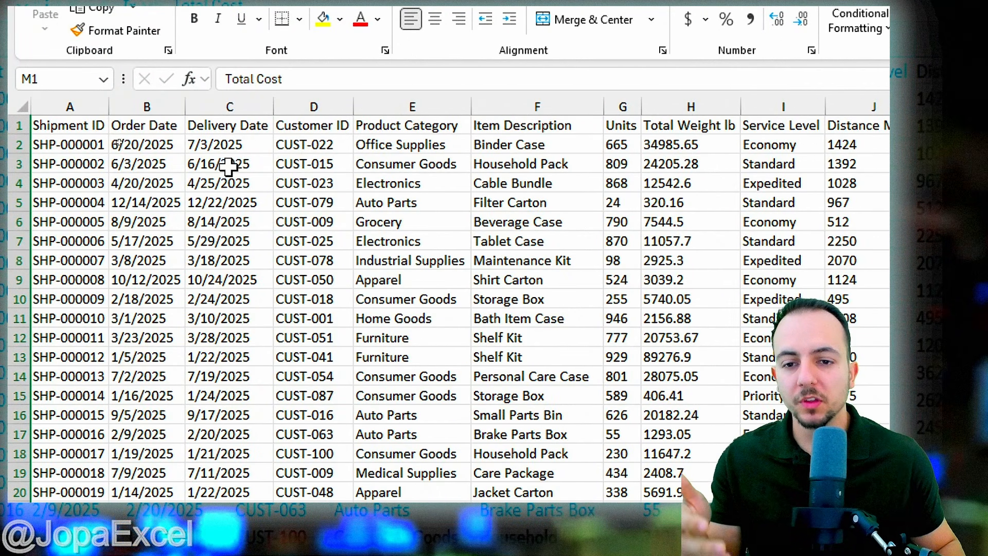
Step: Examine the Customer ID column and the customer record in row 23 of the Customer info sheet, then return to Logistics
{"action": "left_click", "coordinate": [317, 106]}
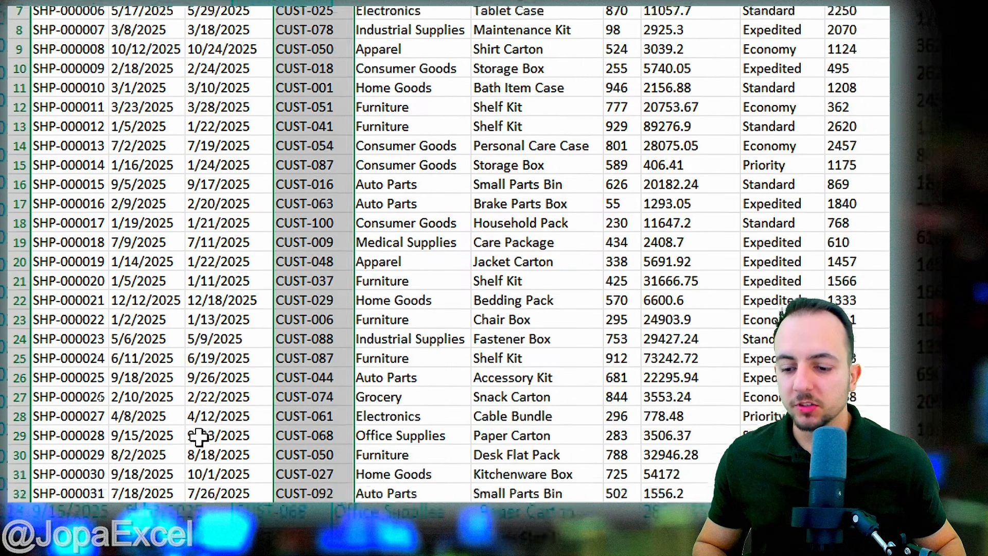
{"action": "left_click", "coordinate": [242, 471]}
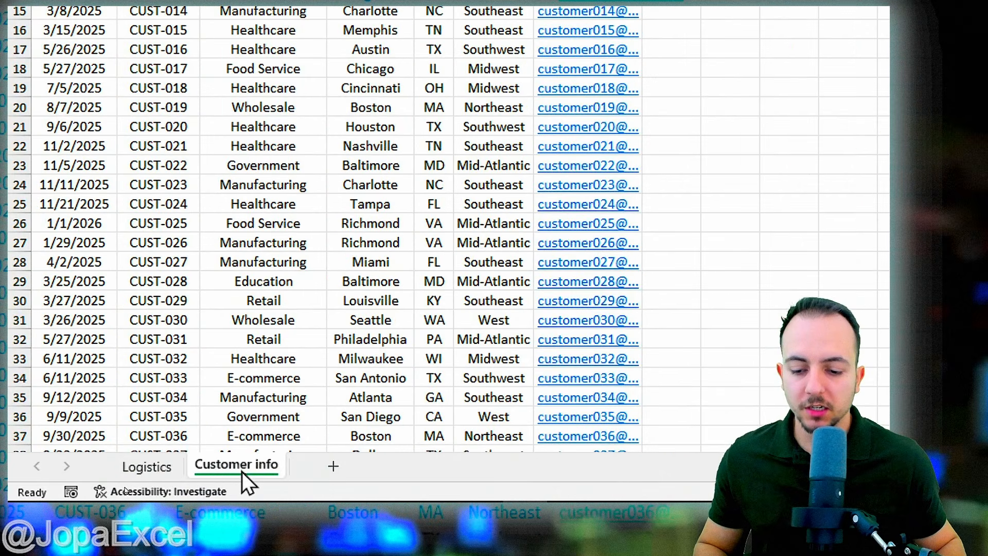
{"action": "scroll", "coordinate": [139, 232], "scroll_direction": "down", "scroll_amount": 6}
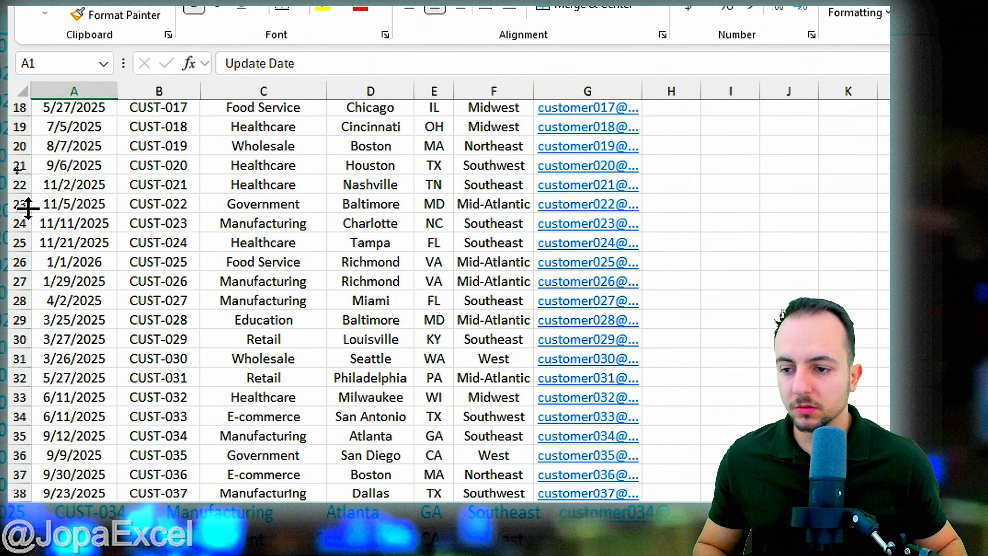
{"action": "left_click", "coordinate": [26, 205]}
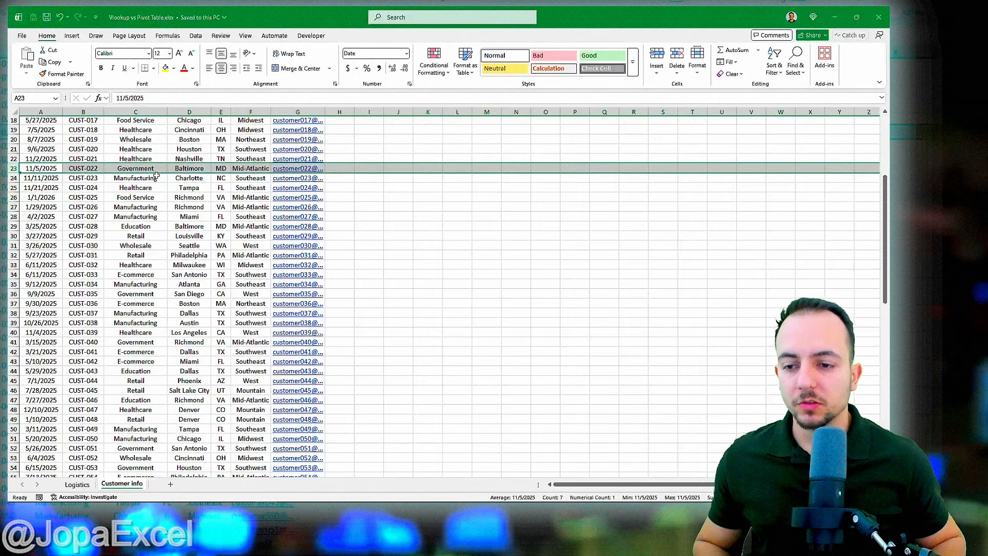
{"action": "key", "text": "ctrl+Home"}
{"action": "key", "text": "ctrl+Page_Up"}
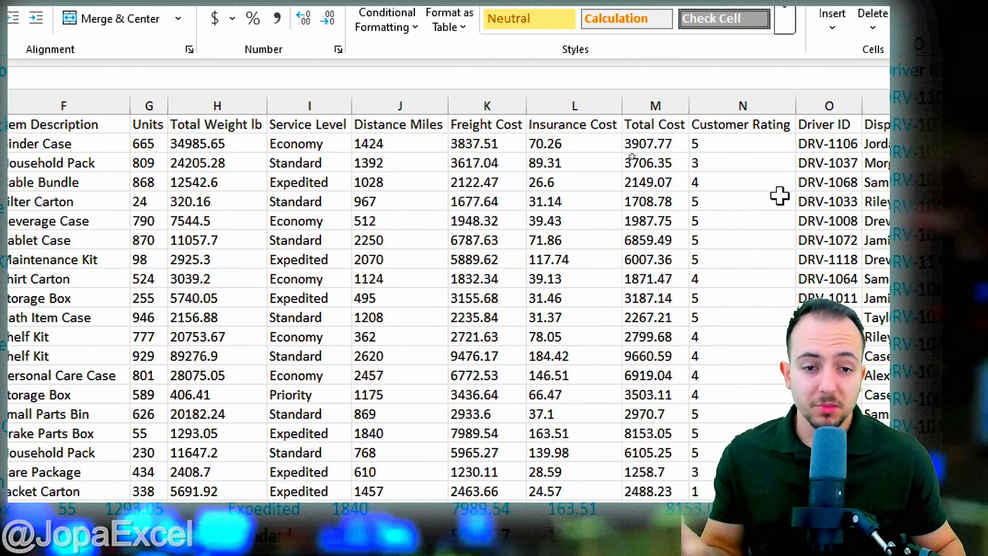
Step: Review the Freight Cost through Total Cost columns (K to M) on the Logistics sheet and return to cell A1
{"action": "left_click", "coordinate": [342, 103]}
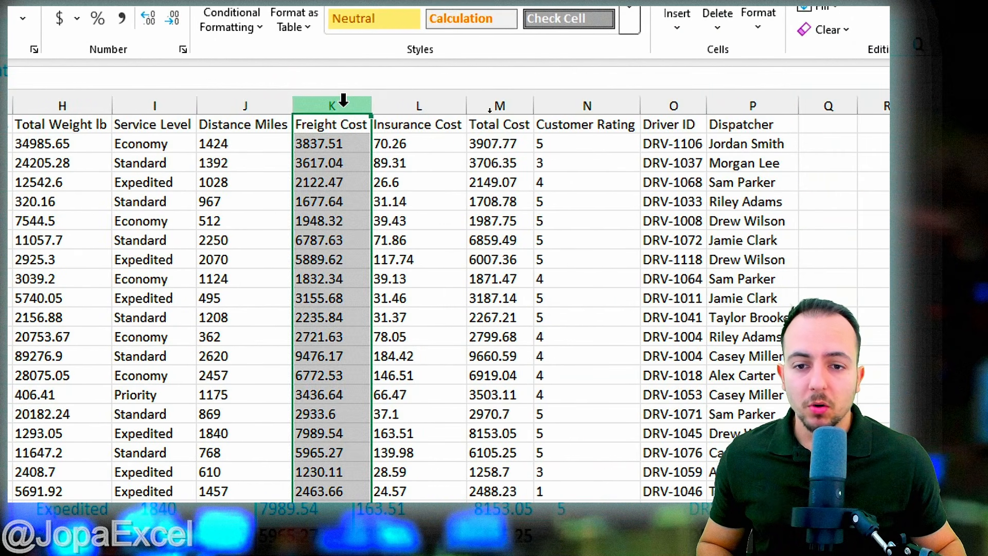
{"action": "left_click", "coordinate": [398, 103]}
{"action": "left_click", "coordinate": [337, 104]}
{"action": "left_click_drag", "start_coordinate": [337, 103], "coordinate": [490, 101]}
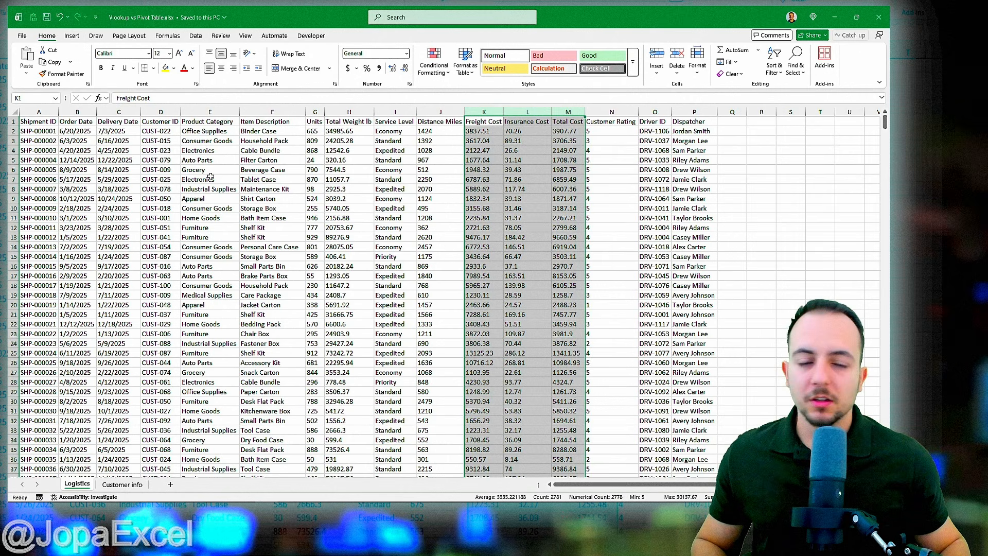
{"action": "key", "text": "ctrl+Home"}
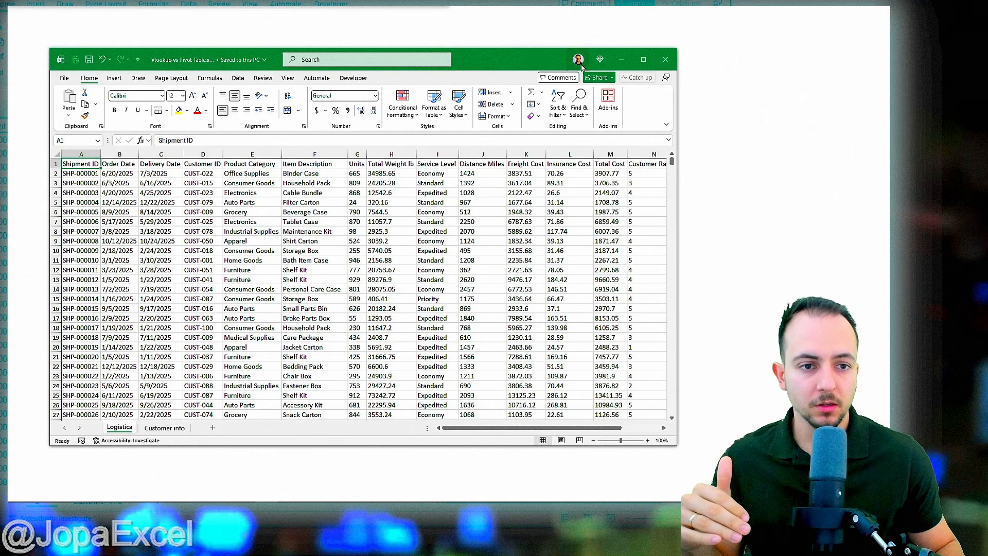
Step: Look through the shipment rows and compare the Logistics sheet with the Customer info sheet
{"action": "left_click", "coordinate": [644, 60]}
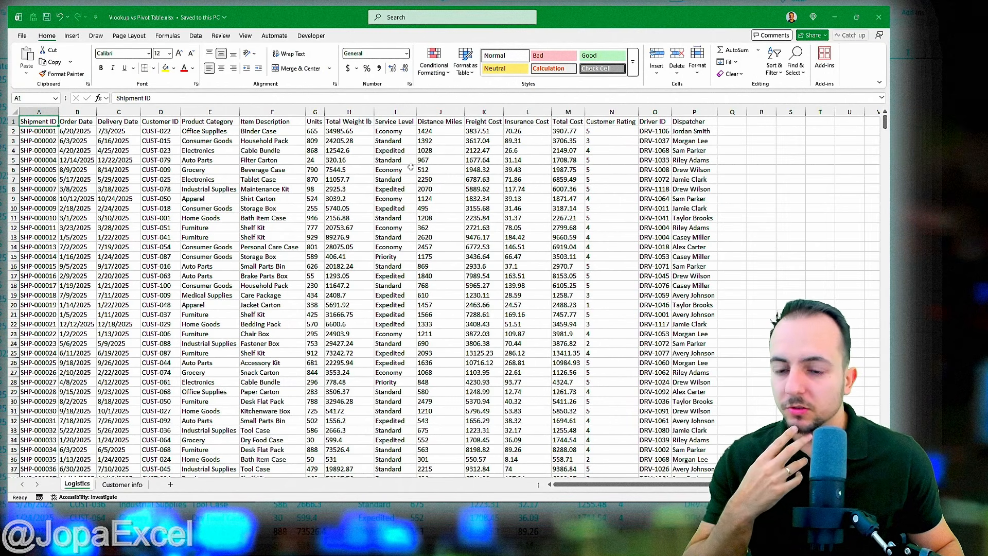
{"action": "scroll", "coordinate": [310, 181], "scroll_direction": "down", "scroll_amount": 11}
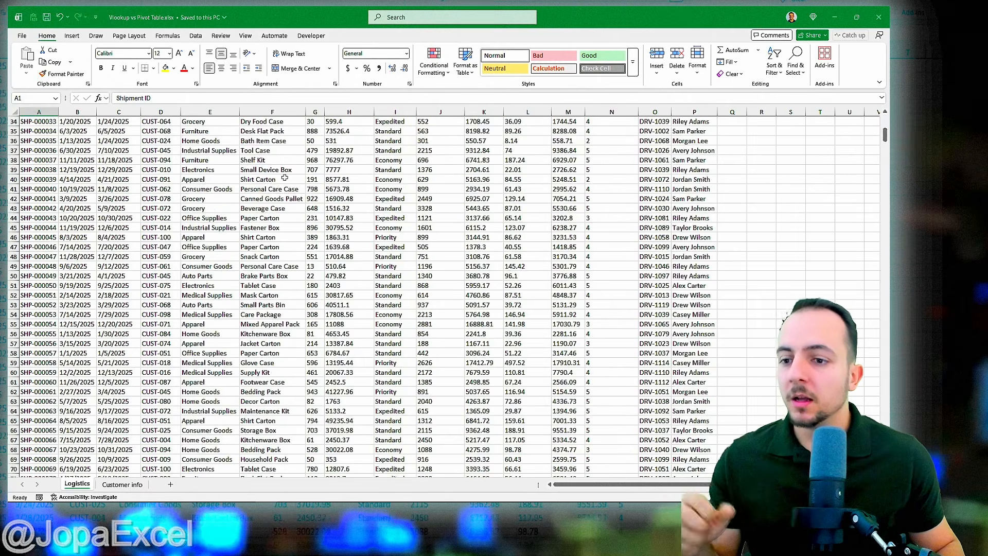
{"action": "scroll", "coordinate": [288, 182], "scroll_direction": "up", "scroll_amount": 11}
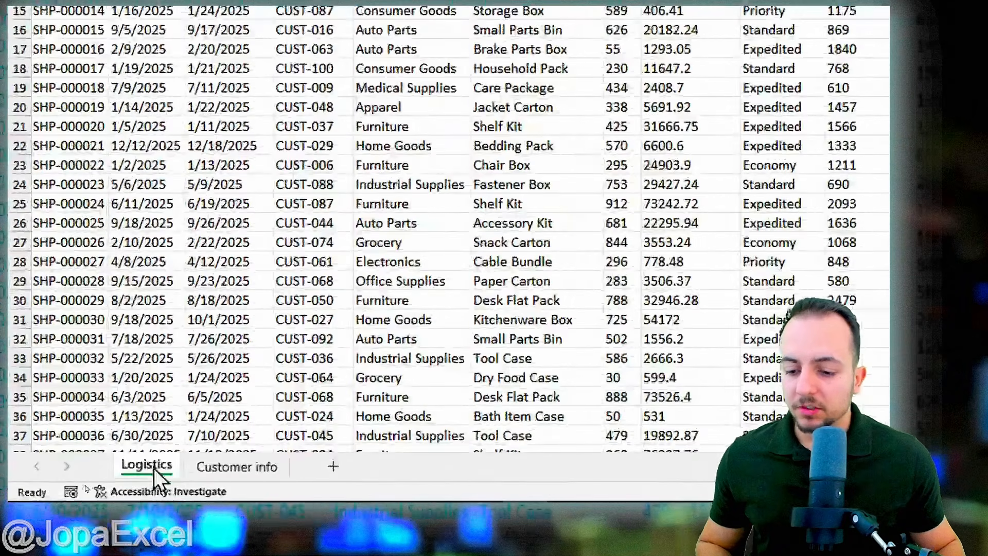
{"action": "left_click", "coordinate": [122, 484]}
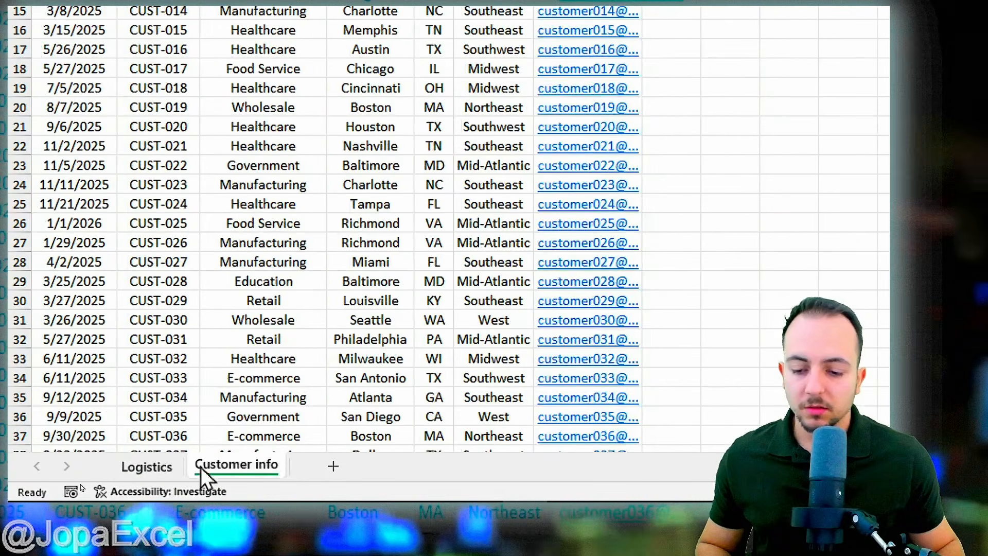
{"action": "left_click", "coordinate": [165, 467]}
{"action": "left_click", "coordinate": [201, 467]}
{"action": "left_click", "coordinate": [166, 467]}
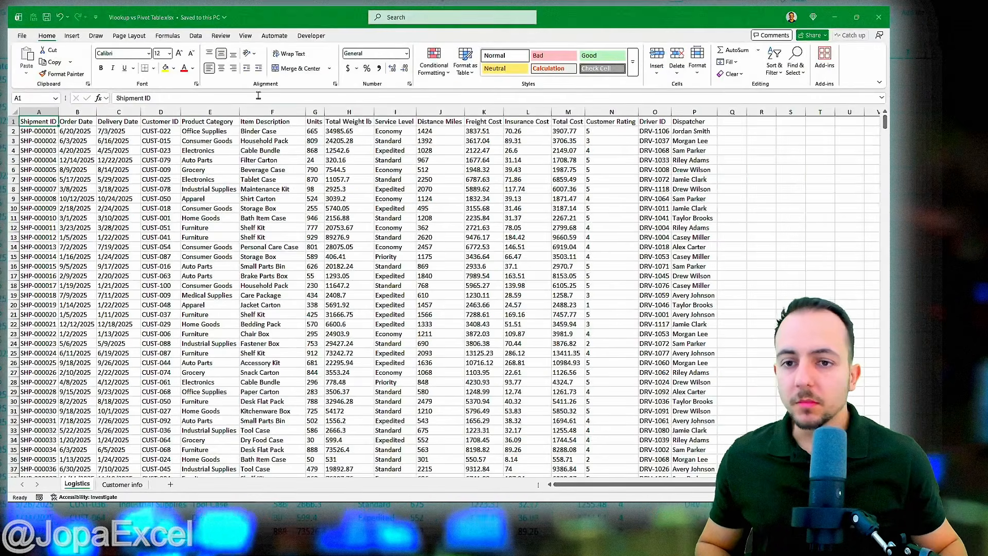
{"action": "left_click_drag", "start_coordinate": [277, 22], "coordinate": [292, 40]}
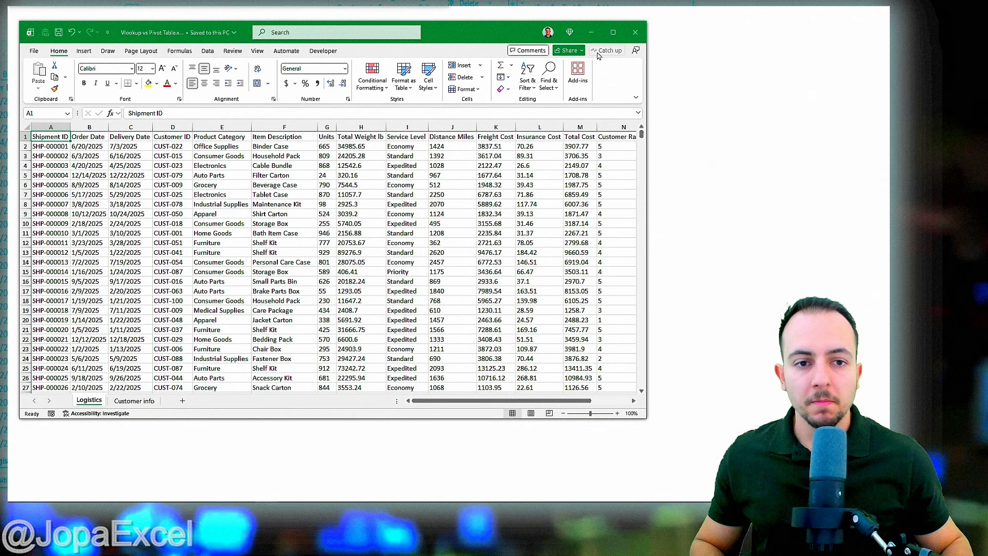
{"action": "left_click", "coordinate": [613, 33]}
{"action": "scroll", "coordinate": [208, 228], "scroll_direction": "down", "scroll_amount": 15}
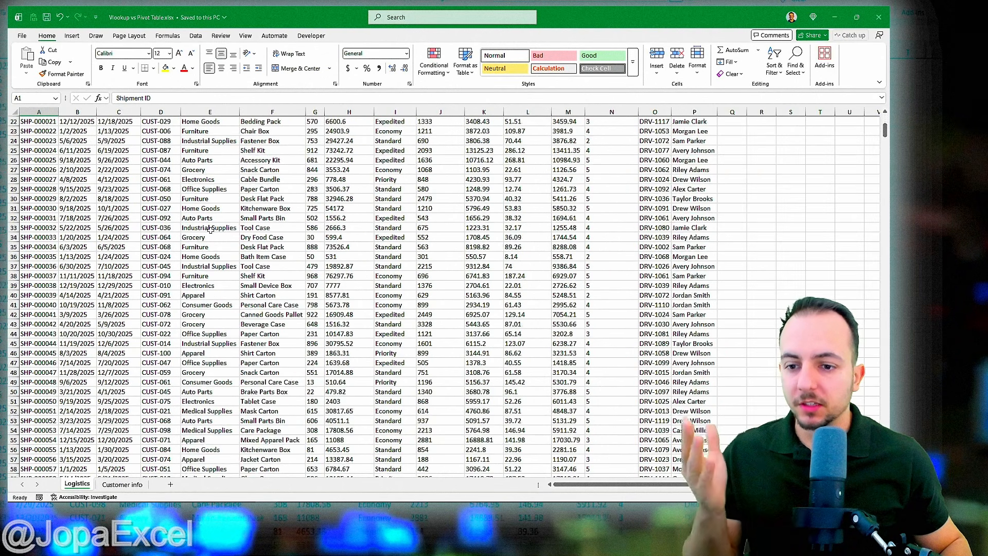
{"action": "scroll", "coordinate": [209, 228], "scroll_direction": "up", "scroll_amount": 15}
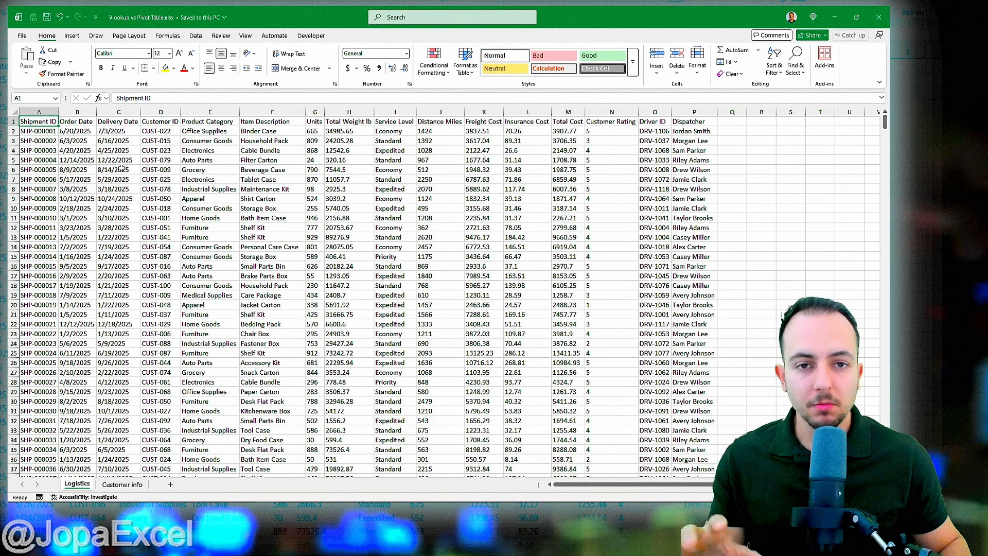
{"action": "scroll", "coordinate": [122, 167], "scroll_direction": "down", "scroll_amount": 13}
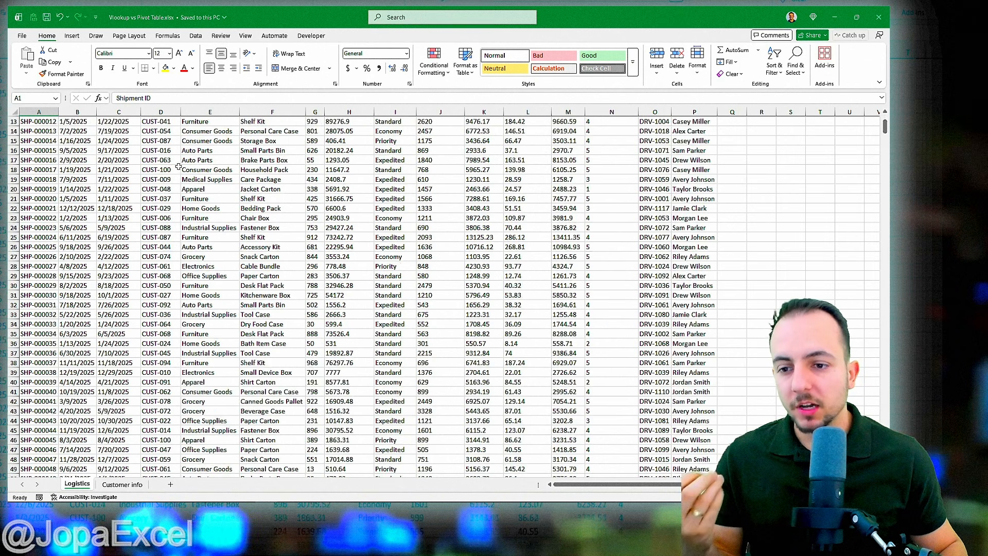
{"action": "scroll", "coordinate": [178, 167], "scroll_direction": "up", "scroll_amount": 13}
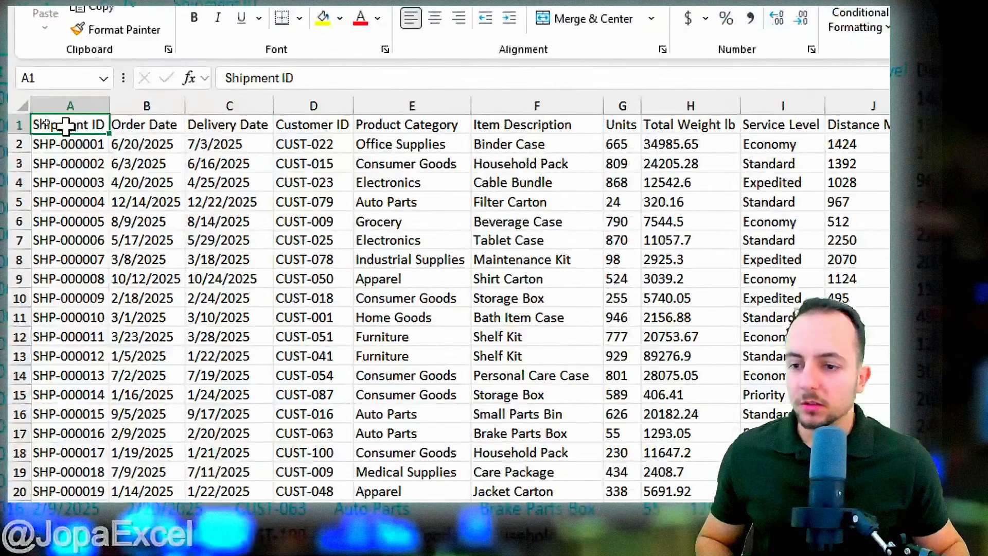
Step: Convert the Logistics data range A1:P927 into a table with headers
{"action": "left_click_drag", "start_coordinate": [37, 122], "coordinate": [699, 459]}
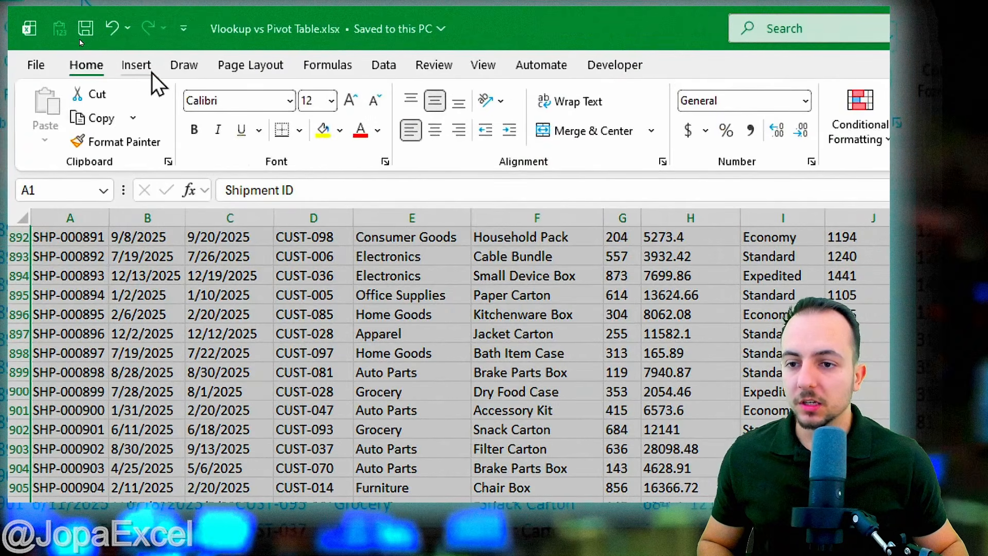
{"action": "left_click", "coordinate": [137, 66]}
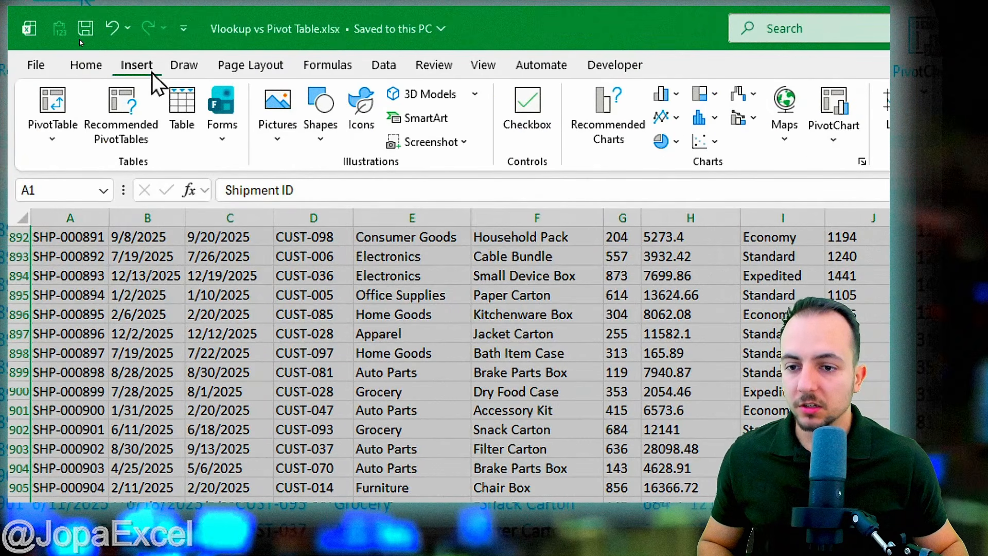
{"action": "left_click", "coordinate": [182, 111]}
{"action": "left_click_drag", "start_coordinate": [386, 220], "coordinate": [224, 99]}
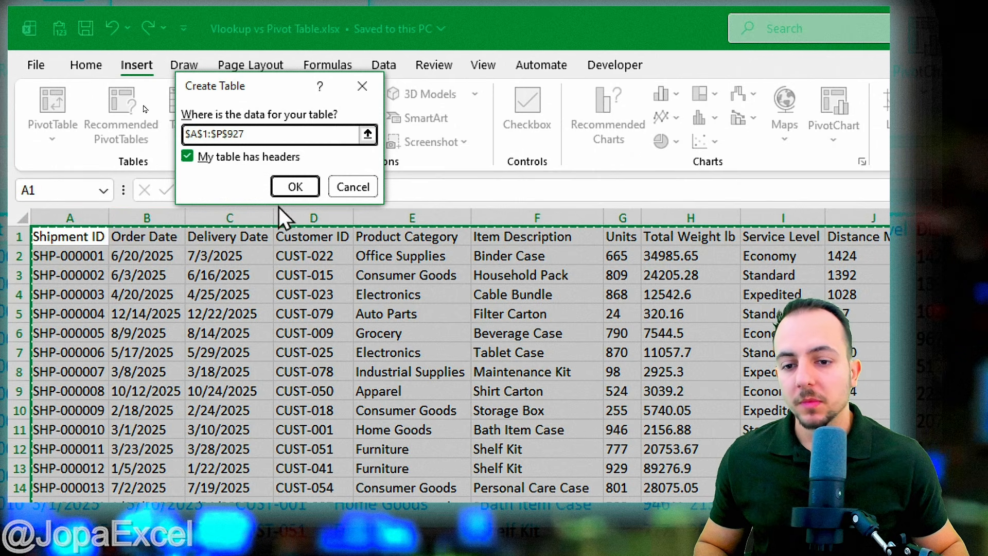
{"action": "left_click", "coordinate": [289, 192]}
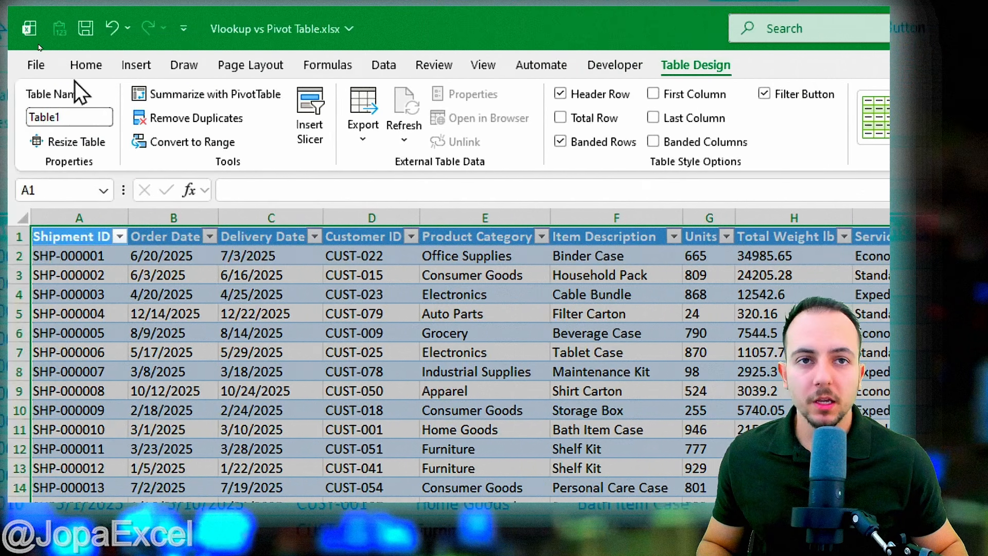
Step: Rename the Logistics sheet's table as Logistics_Data and deselect the table range
{"action": "mouse_move", "coordinate": [53, 100]}
{"action": "left_mouse_down"}
{"action": "mouse_move", "coordinate": [57, 136]}
{"action": "mouse_move", "coordinate": [44, 95]}
{"action": "left_mouse_up"}
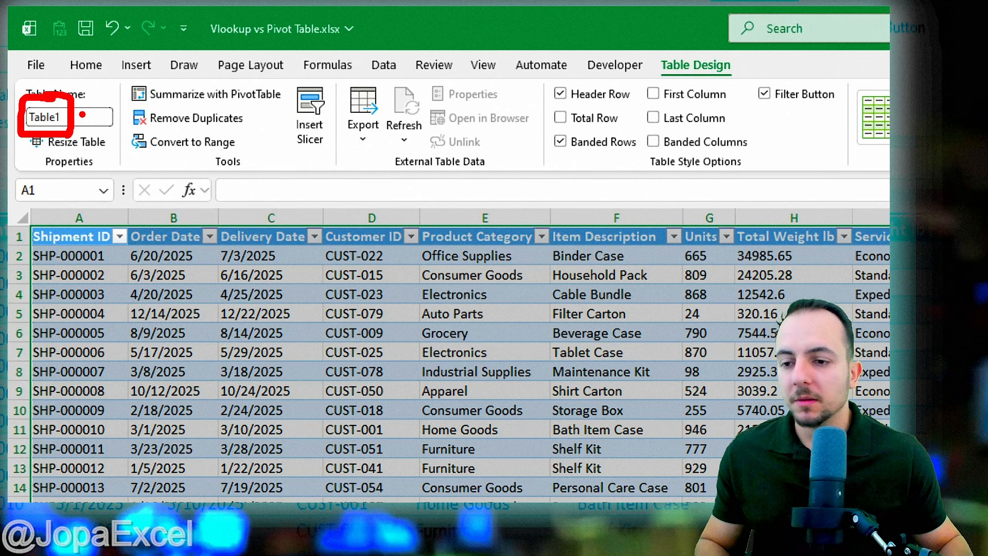
{"action": "key", "text": "Escape"}
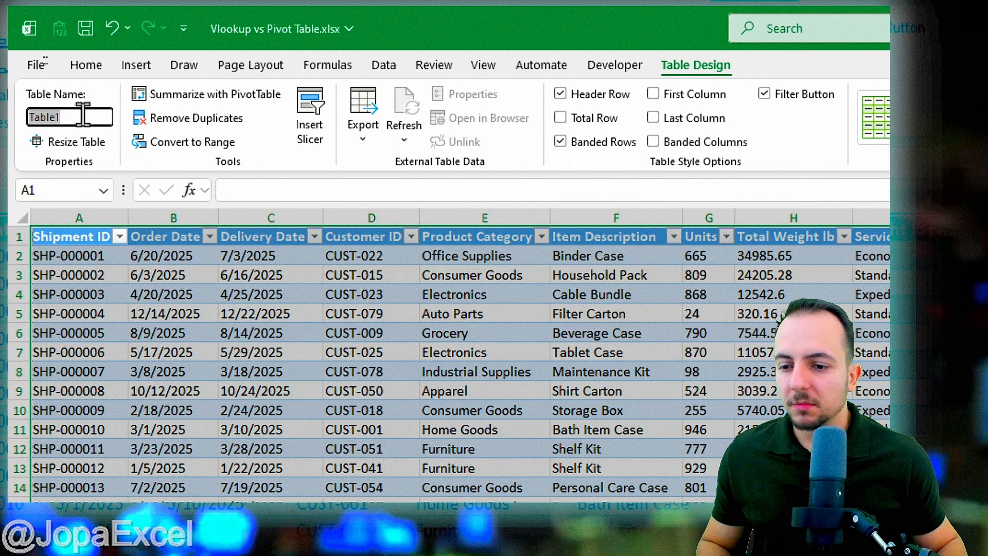
{"action": "type", "text": "Logi"}
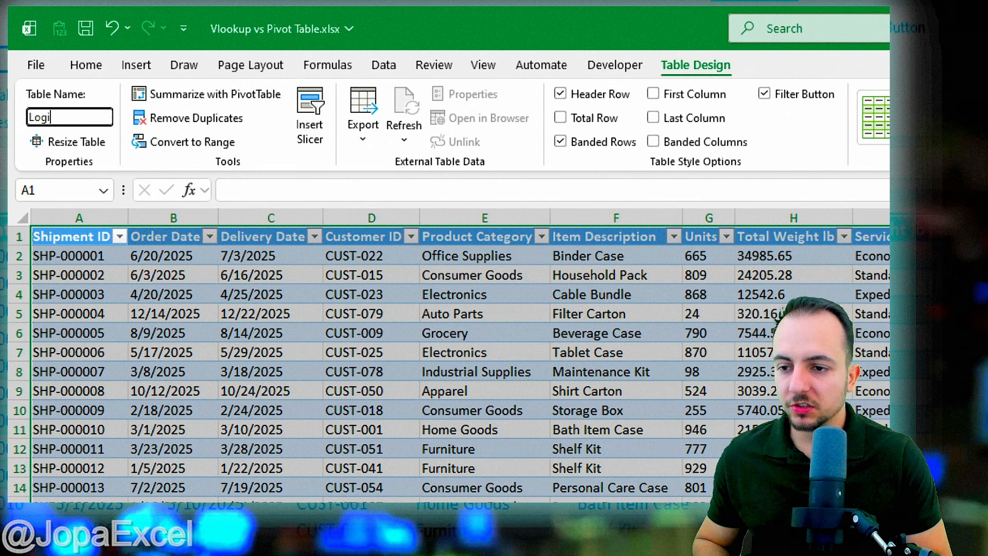
{"action": "type", "text": "stics_Data"}
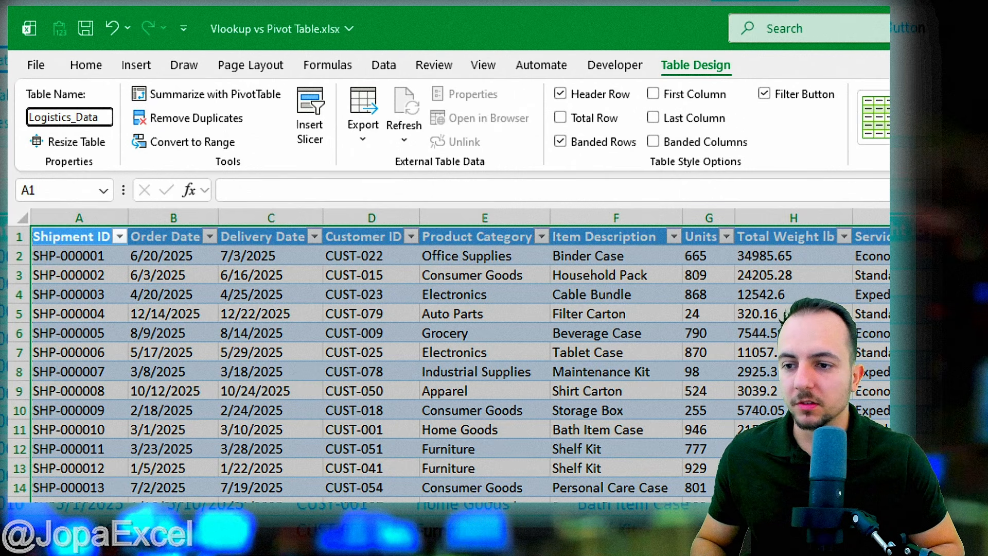
{"action": "key", "text": "Return"}
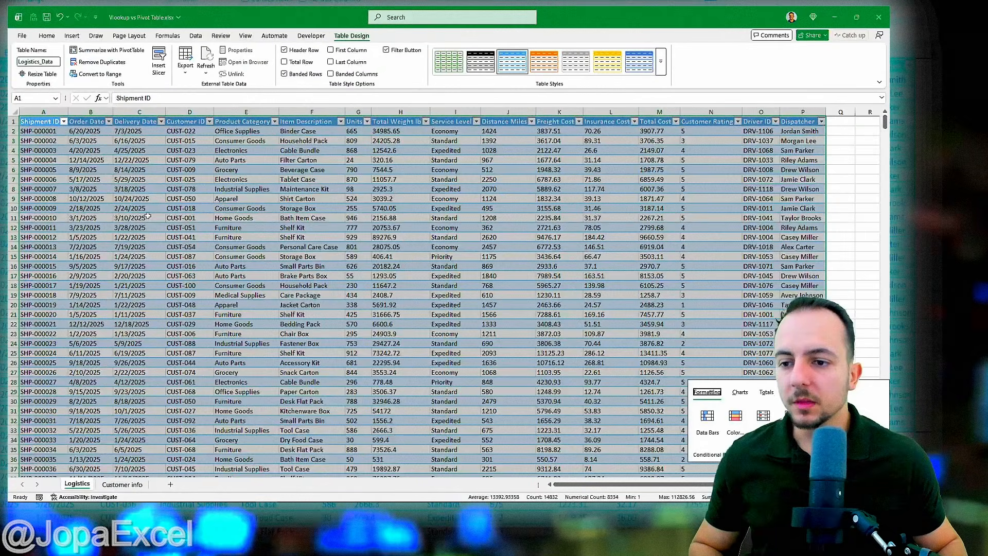
{"action": "left_click", "coordinate": [286, 415]}
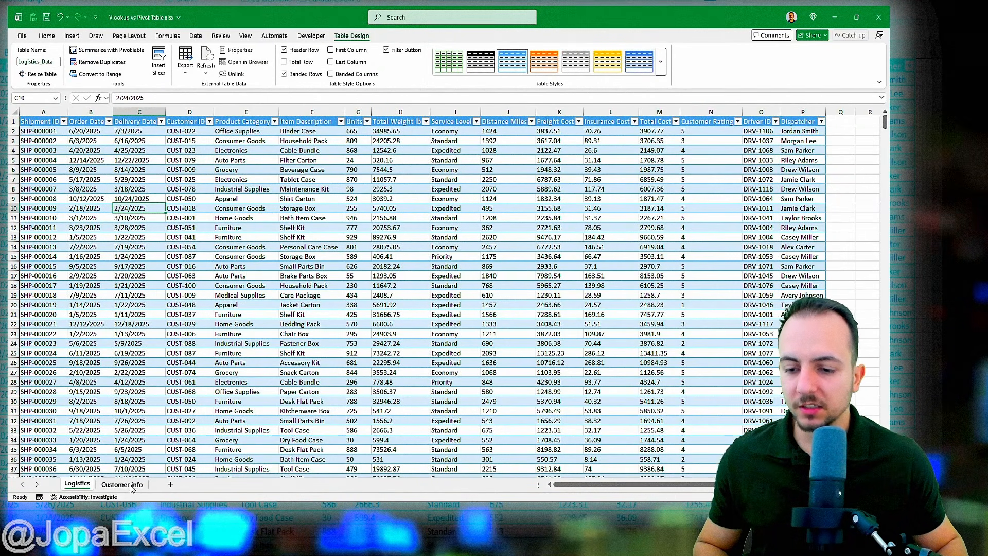
Step: Convert the Customer info sheet's data range A1:G101 into a table with headers
{"action": "left_click", "coordinate": [122, 484]}
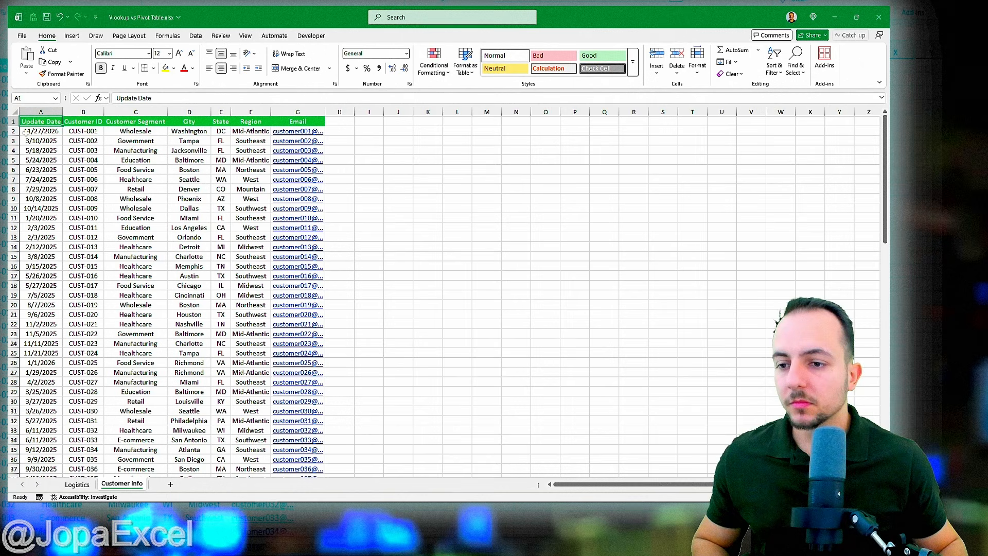
{"action": "left_click_drag", "start_coordinate": [25, 122], "coordinate": [278, 501]}
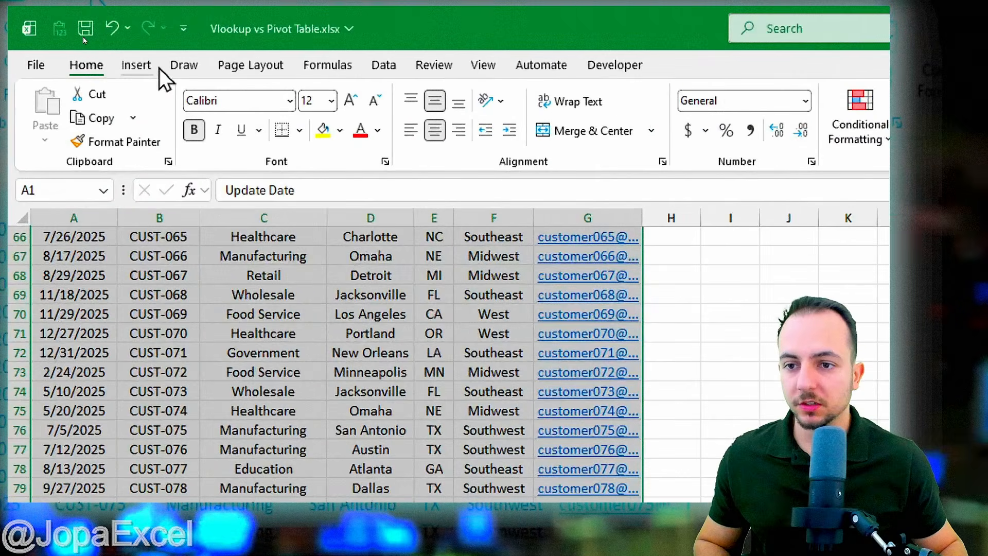
{"action": "left_click", "coordinate": [72, 36]}
{"action": "left_click", "coordinate": [91, 59]}
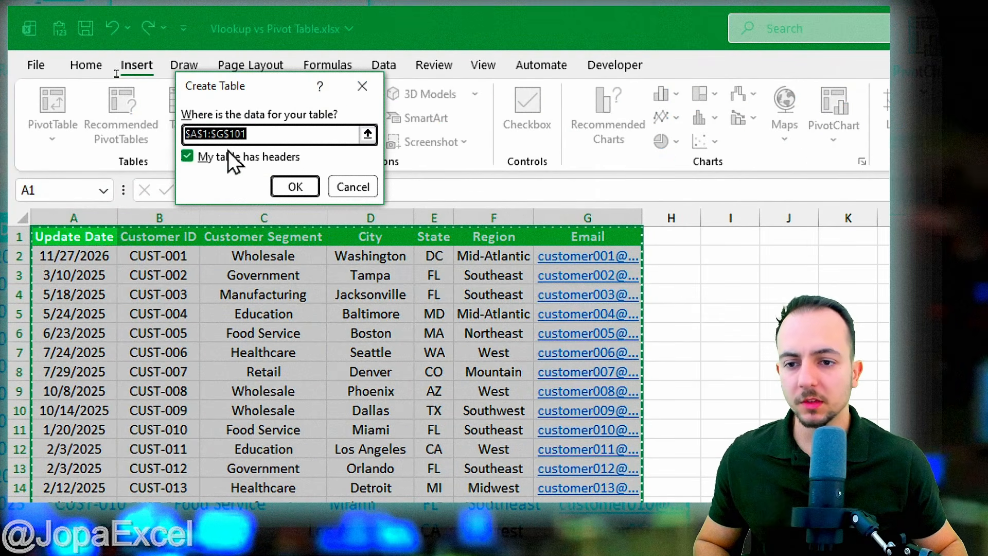
{"action": "left_click", "coordinate": [299, 185]}
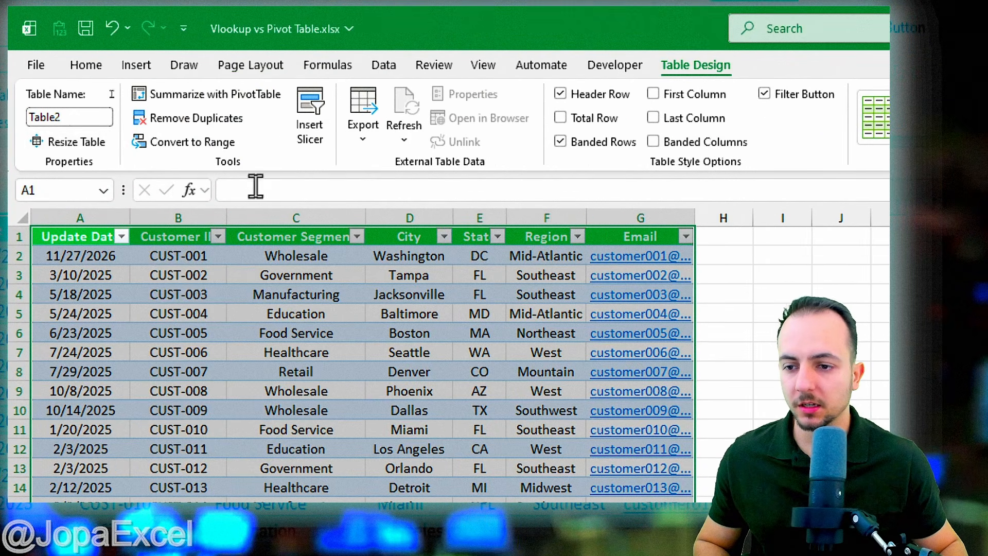
Step: Rename the Customer info sheet's table as Customers_Info and deselect the table range
{"action": "left_click", "coordinate": [77, 115]}
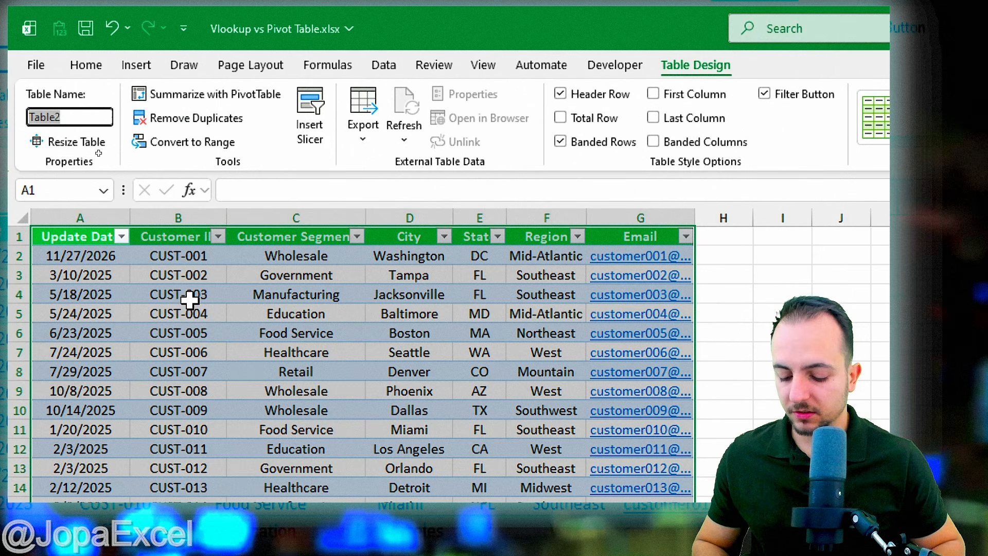
{"action": "type", "text": "Customer"}
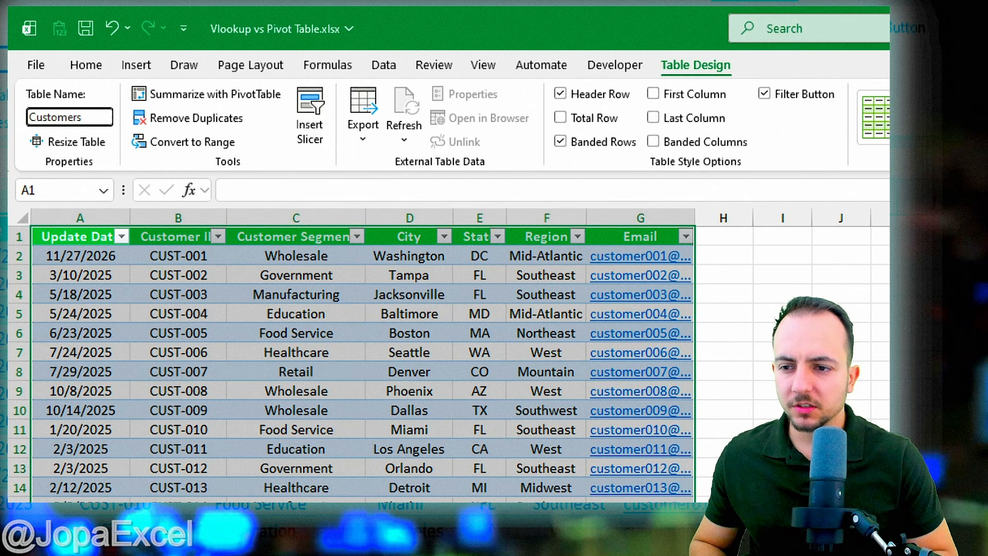
{"action": "type", "text": "s"}
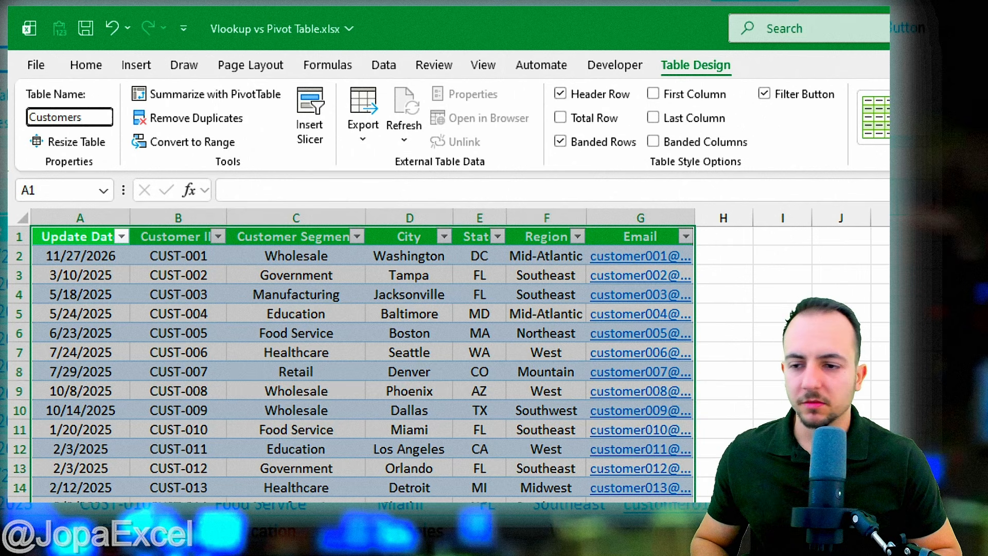
{"action": "type", "text": "_Info"}
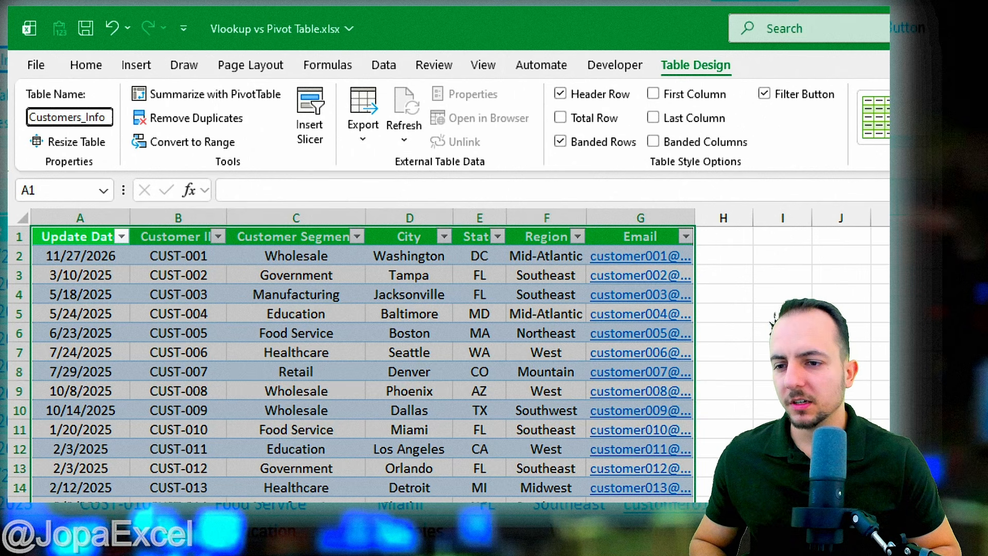
{"action": "key", "text": "Return"}
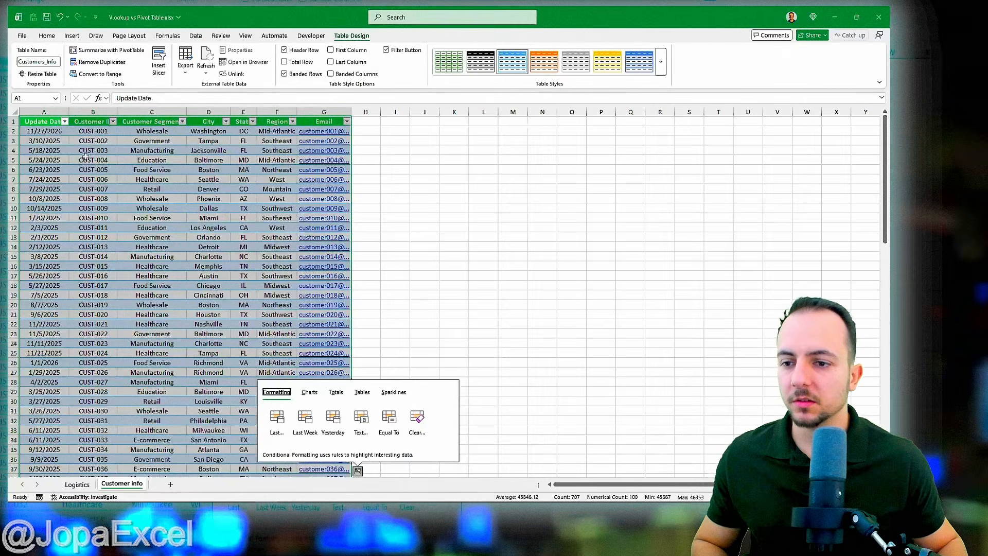
{"action": "left_click", "coordinate": [166, 309]}
{"action": "left_click", "coordinate": [71, 239]}
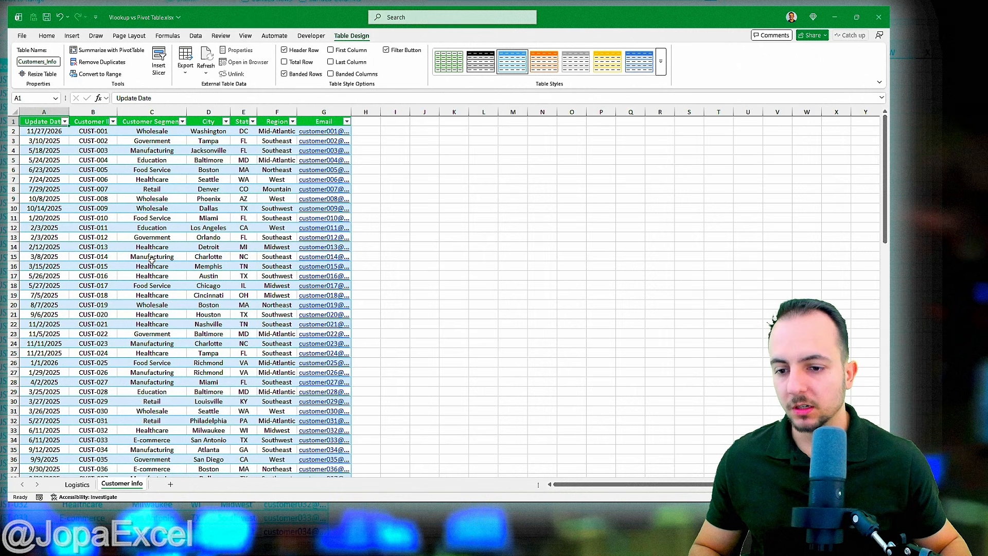
Step: Add shipment ID SHP-000927 in cell A928, directly below the last row of the Logistics sheet's table
{"action": "left_click", "coordinate": [81, 485]}
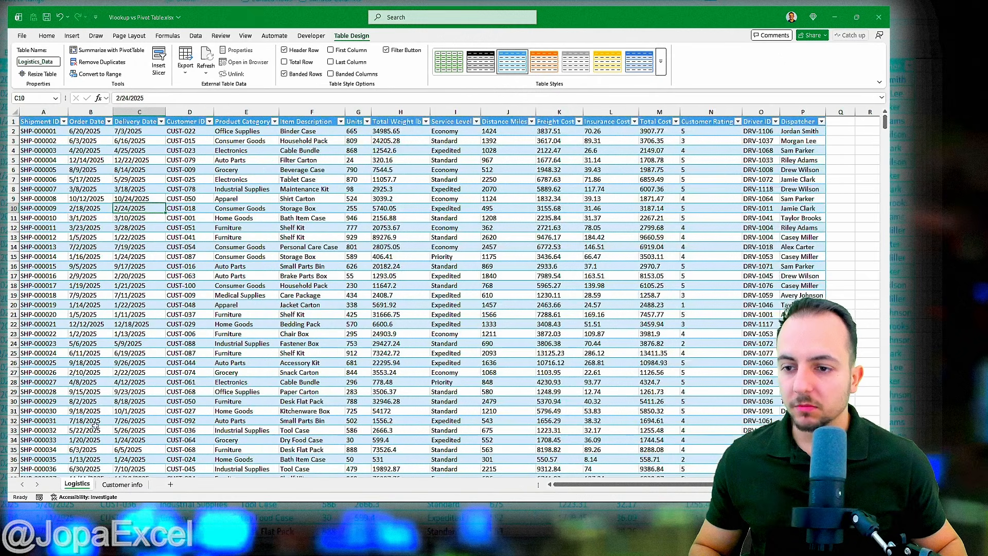
{"action": "key", "text": "ctrl+Left"}
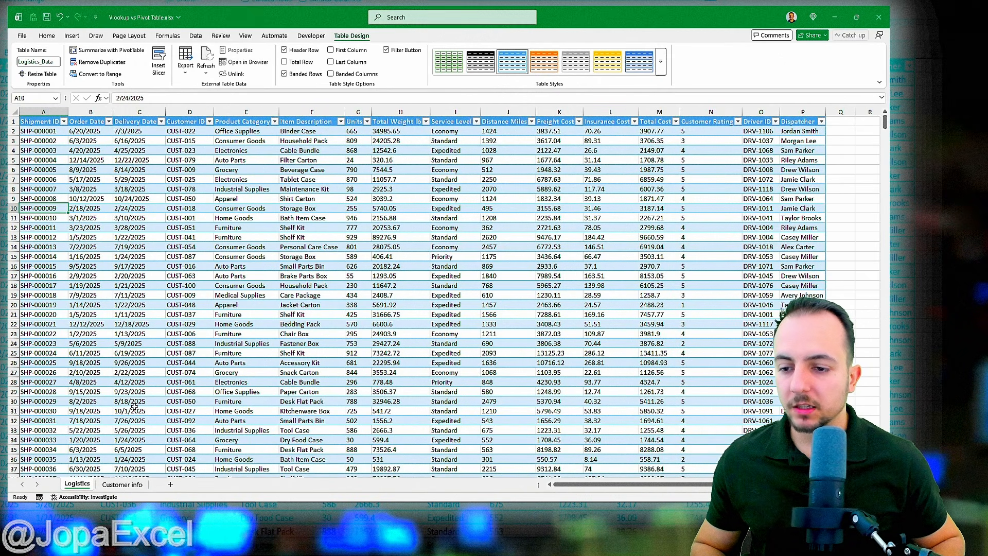
{"action": "key", "text": "ctrl+Down"}
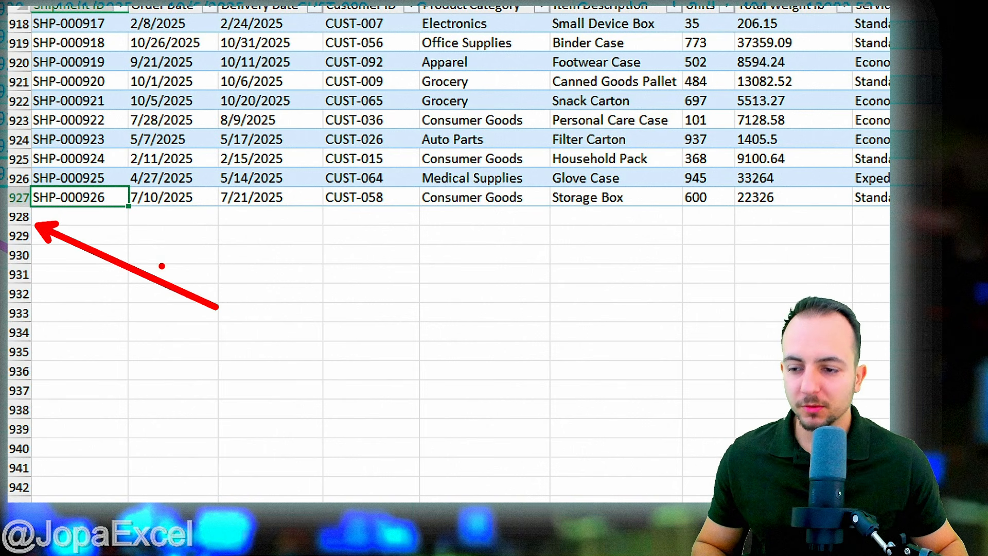
{"action": "left_click", "coordinate": [64, 217]}
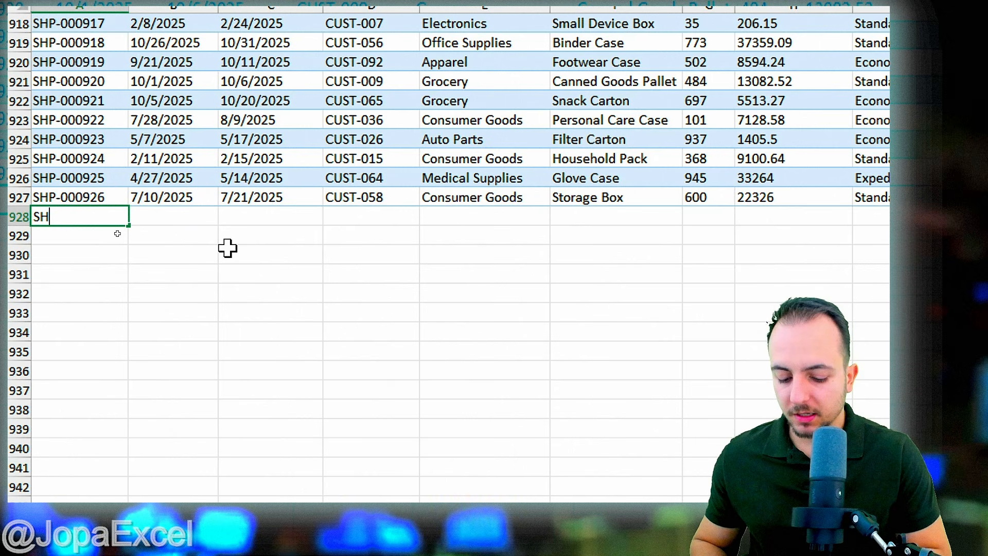
{"action": "type", "text": "SHP-0009"}
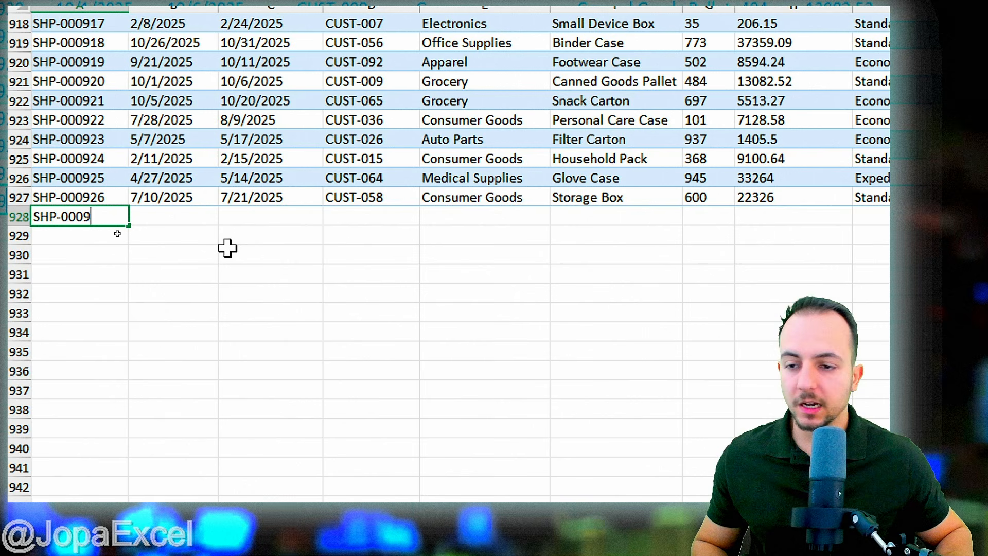
{"action": "type", "text": "27"}
{"action": "key", "text": "ctrl+Return"}
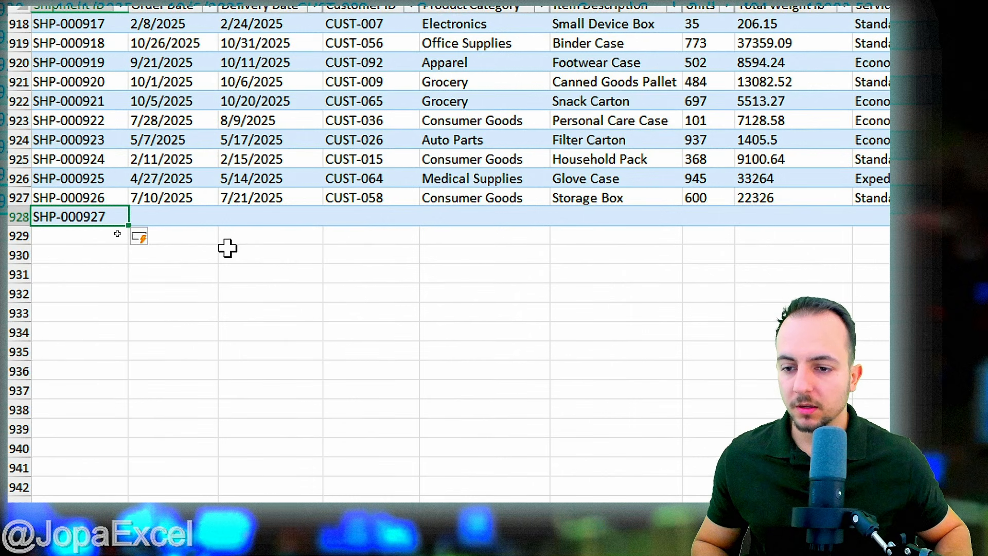
{"action": "left_click_drag", "start_coordinate": [69, 239], "coordinate": [289, 238]}
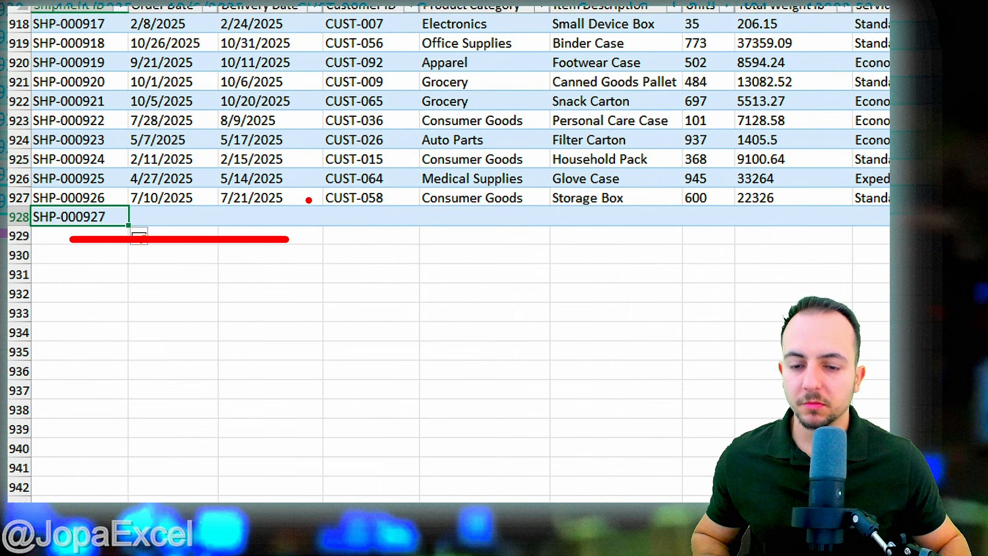
{"action": "left_click_drag", "start_coordinate": [309, 190], "coordinate": [309, 280]}
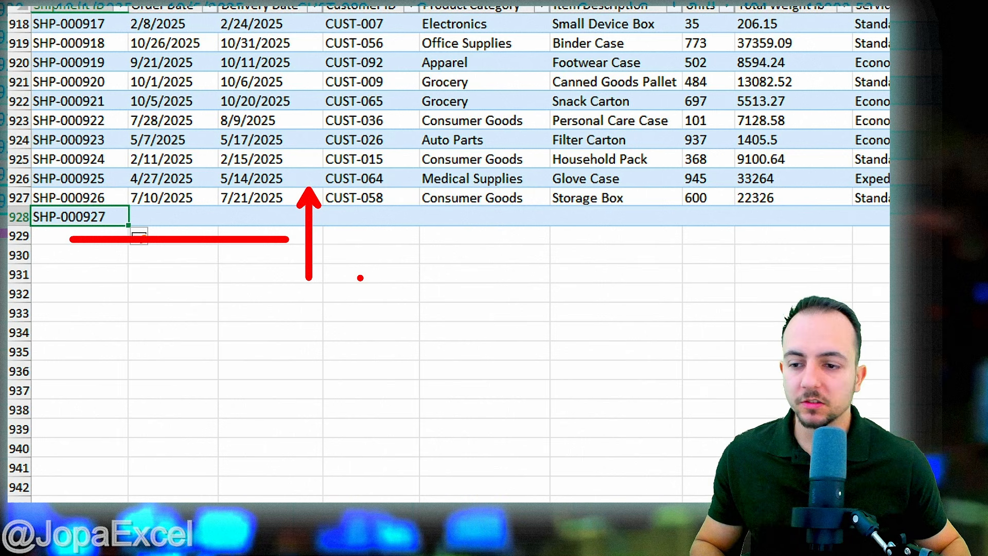
{"action": "key", "text": "Escape"}
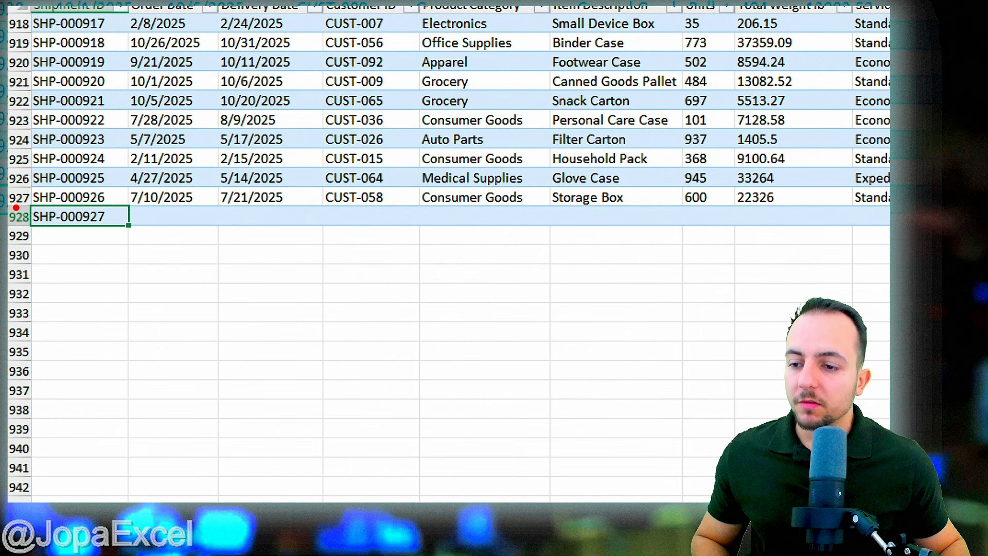
{"action": "left_click_drag", "start_coordinate": [46, 210], "coordinate": [109, 208]}
{"action": "left_click_drag", "start_coordinate": [38, 198], "coordinate": [108, 168]}
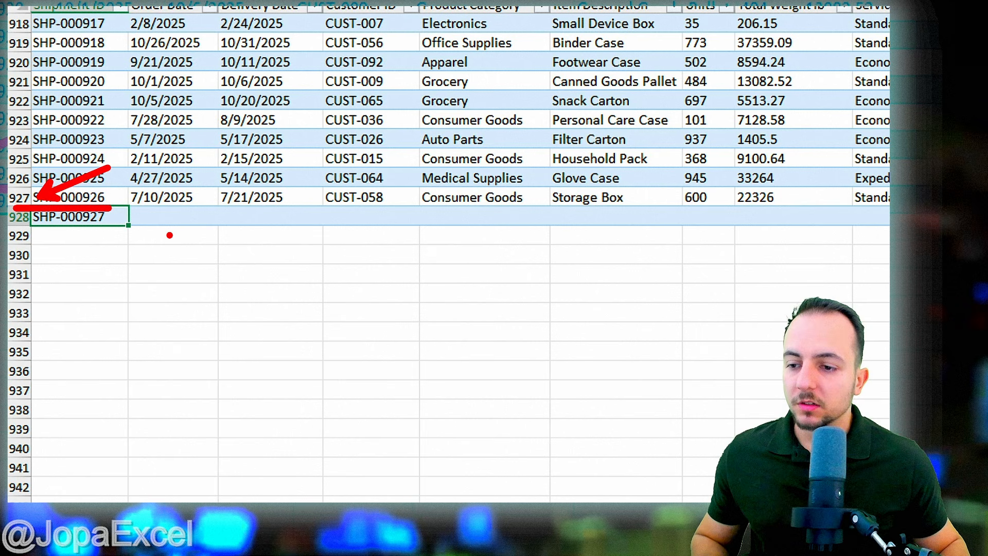
{"action": "key", "text": "ctrl+z"}
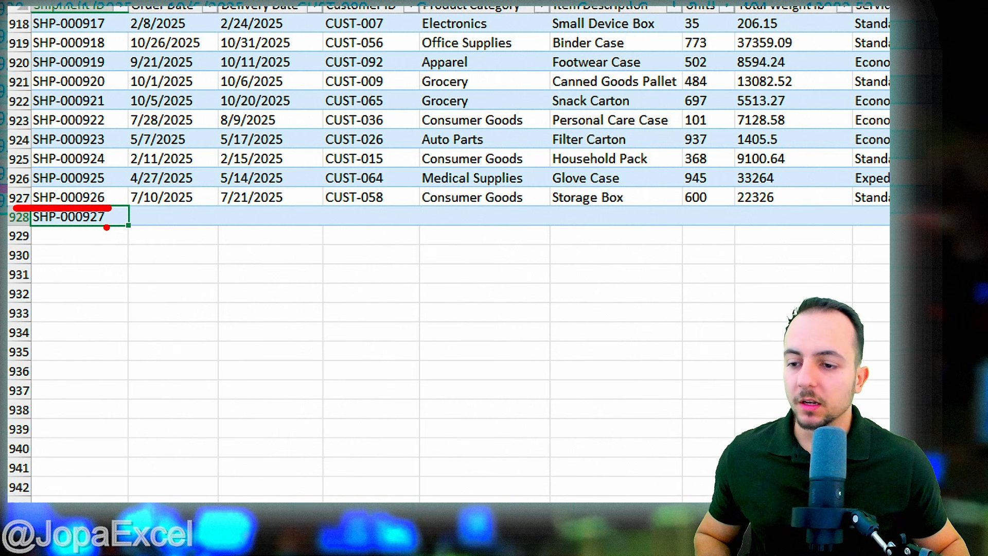
{"action": "key", "text": "ctrl+z"}
{"action": "left_click_drag", "start_coordinate": [40, 227], "coordinate": [145, 277]}
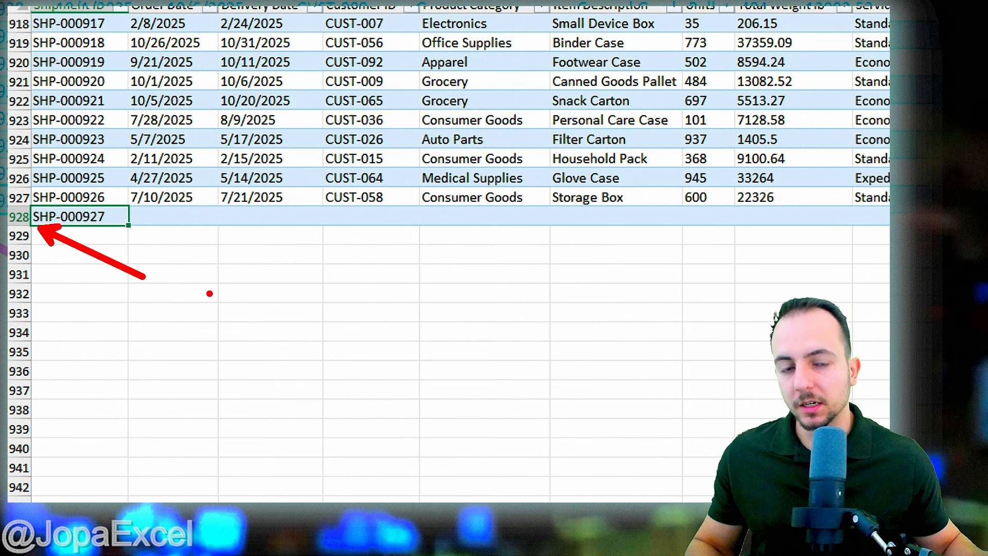
{"action": "key", "text": "Escape"}
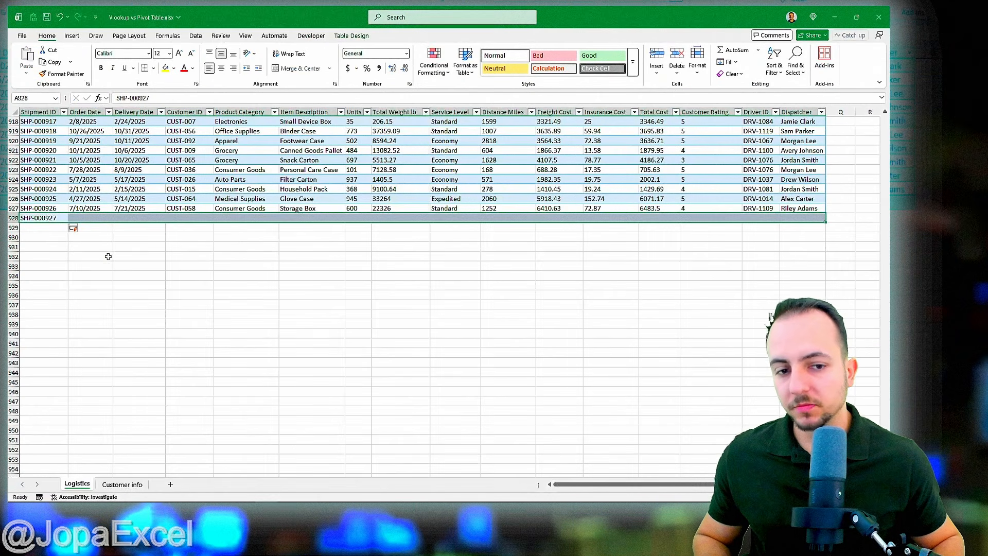
Step: Create a PivotTable from Logistics_Data on a new worksheet, adding the data to the Data Model
{"action": "key", "text": "ctrl+Home"}
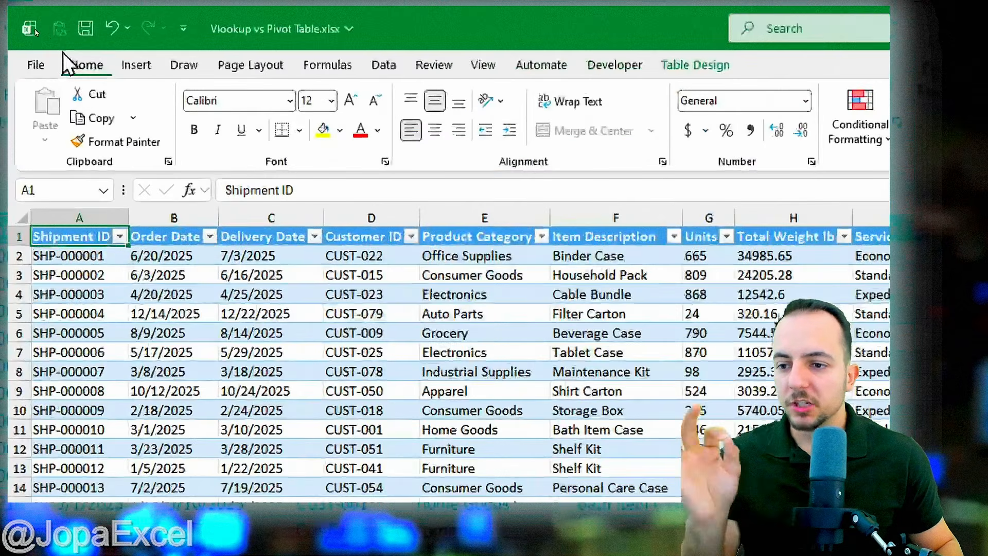
{"action": "left_click", "coordinate": [136, 71]}
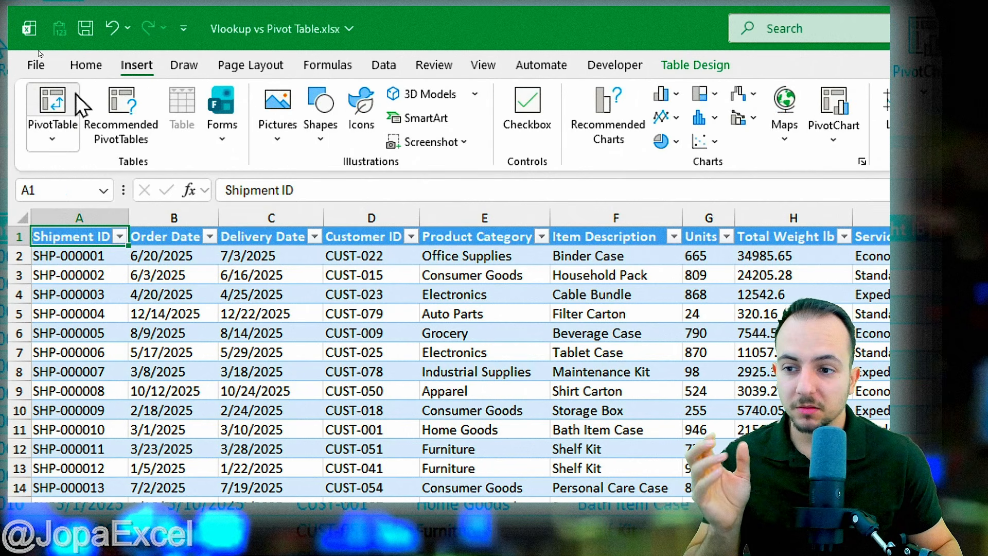
{"action": "left_click", "coordinate": [62, 106]}
{"action": "left_click_drag", "start_coordinate": [722, 391], "coordinate": [135, 127]}
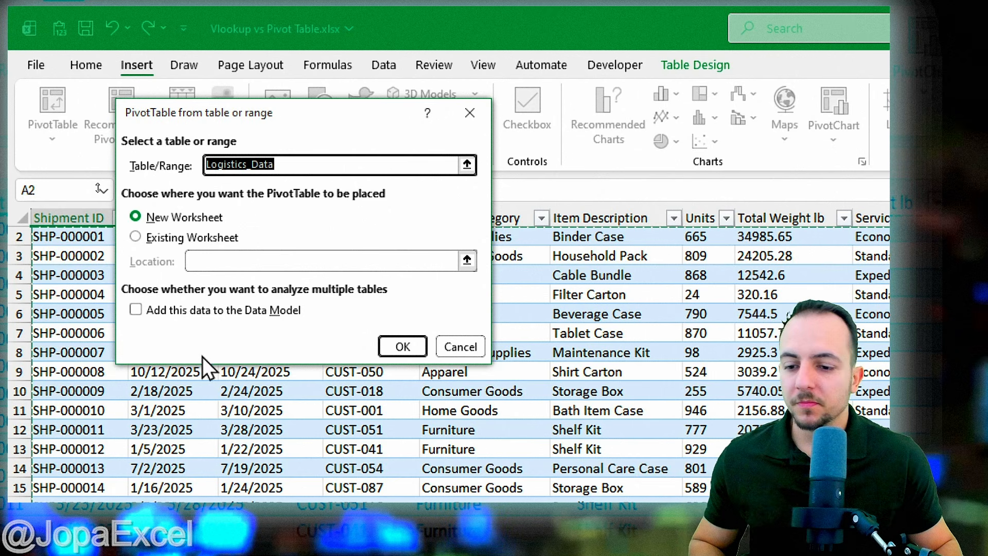
{"action": "key", "text": "ctrl+2"}
{"action": "left_click_drag", "start_coordinate": [126, 326], "coordinate": [329, 324]}
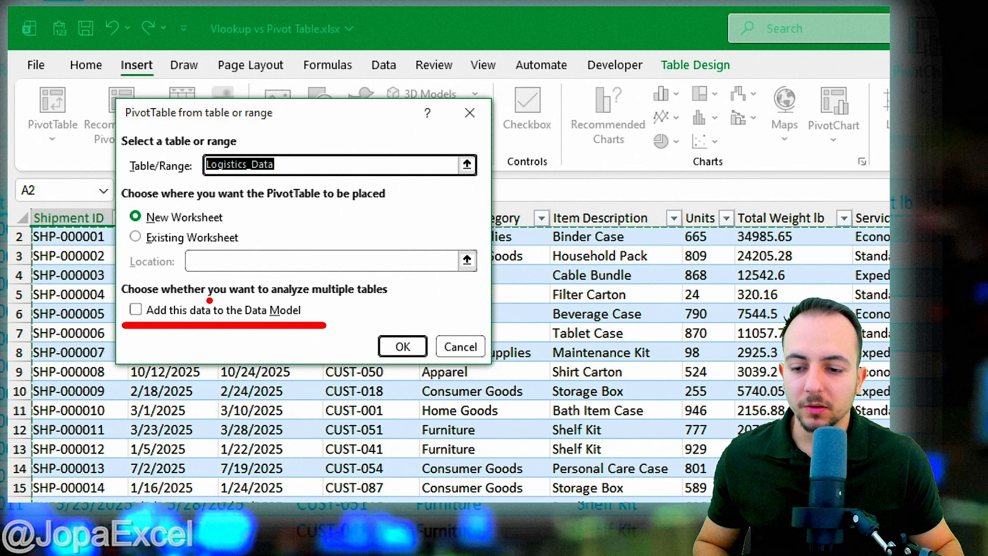
{"action": "key", "text": "Escape"}
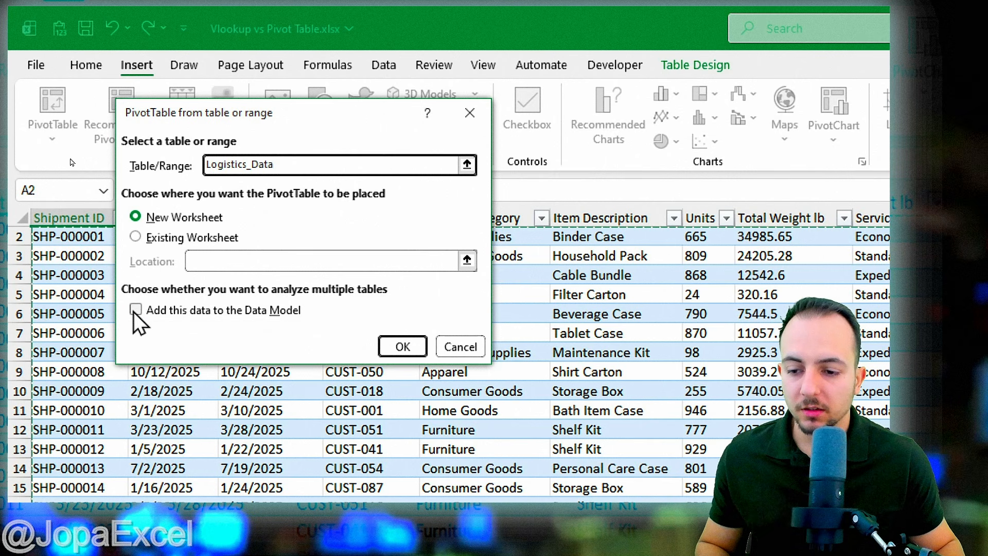
{"action": "left_click", "coordinate": [136, 310]}
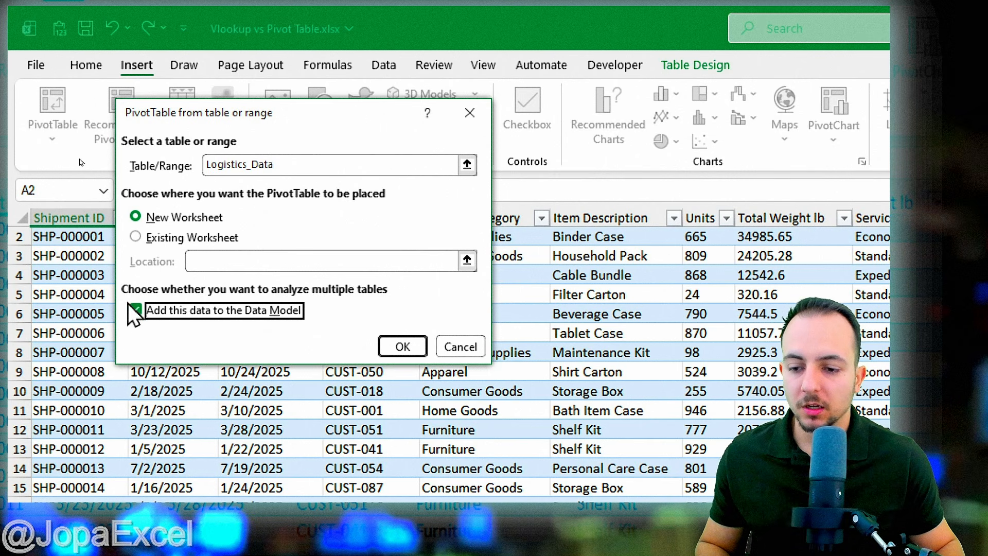
{"action": "left_click", "coordinate": [392, 345]}
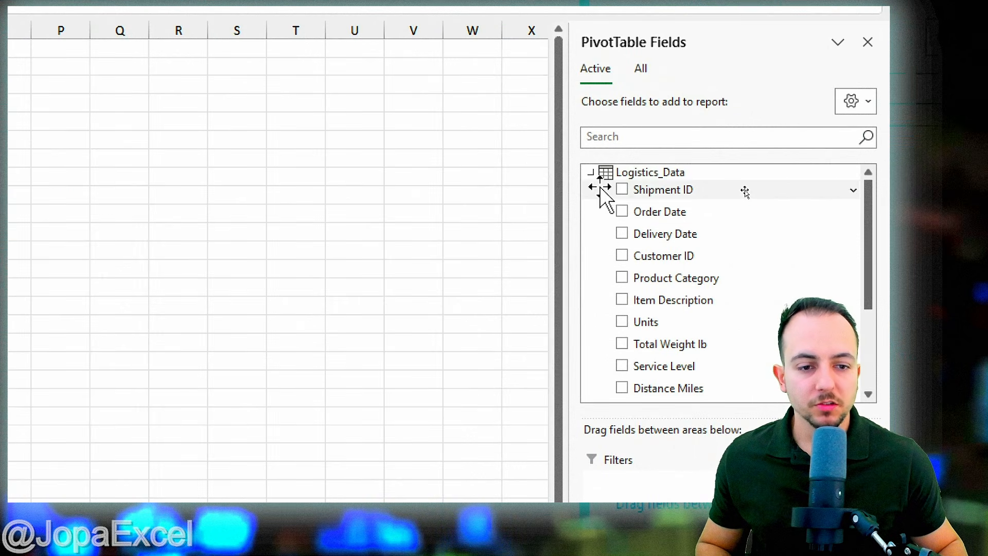
Step: Widen the PivotTable Fields pane and look over the fields of the Logistics_Data table
{"action": "left_click_drag", "start_coordinate": [570, 186], "coordinate": [278, 185]}
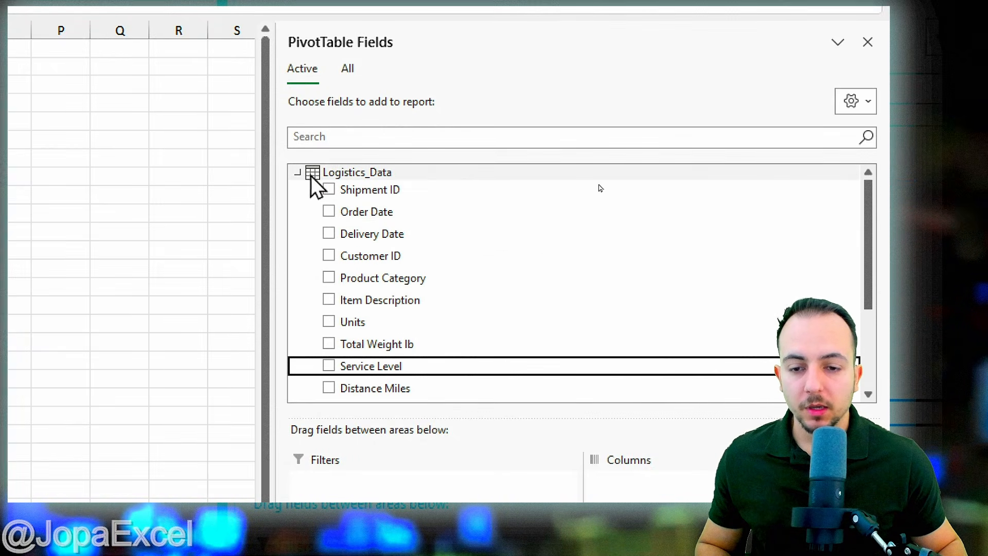
{"action": "left_click", "coordinate": [297, 173]}
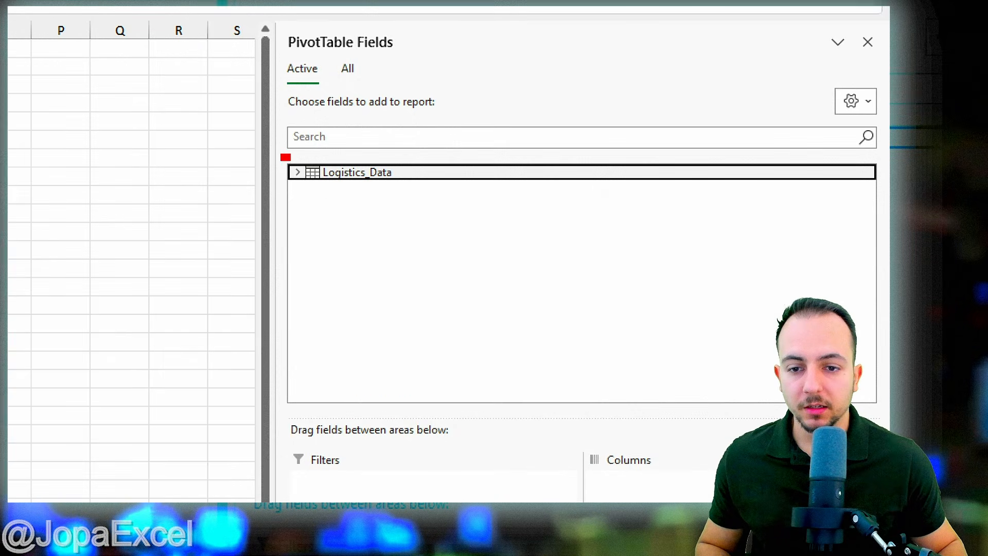
{"action": "left_click", "coordinate": [296, 173]}
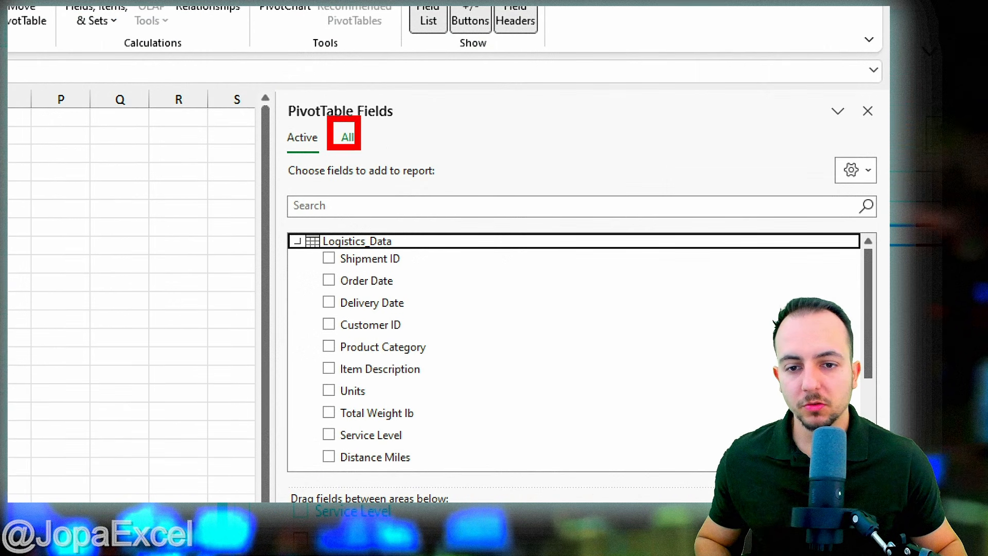
Step: Show all workbook tables in the PivotTable field list and inspect the Customers_Info and Logistics_Data entries
{"action": "left_click", "coordinate": [348, 138]}
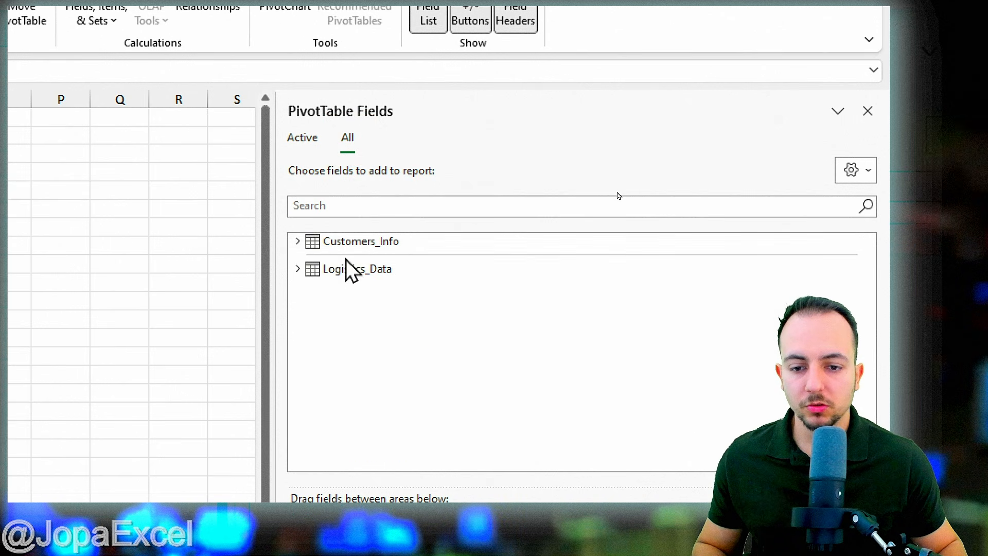
{"action": "left_click", "coordinate": [298, 242]}
{"action": "left_click", "coordinate": [297, 242]}
{"action": "left_click", "coordinate": [298, 269]}
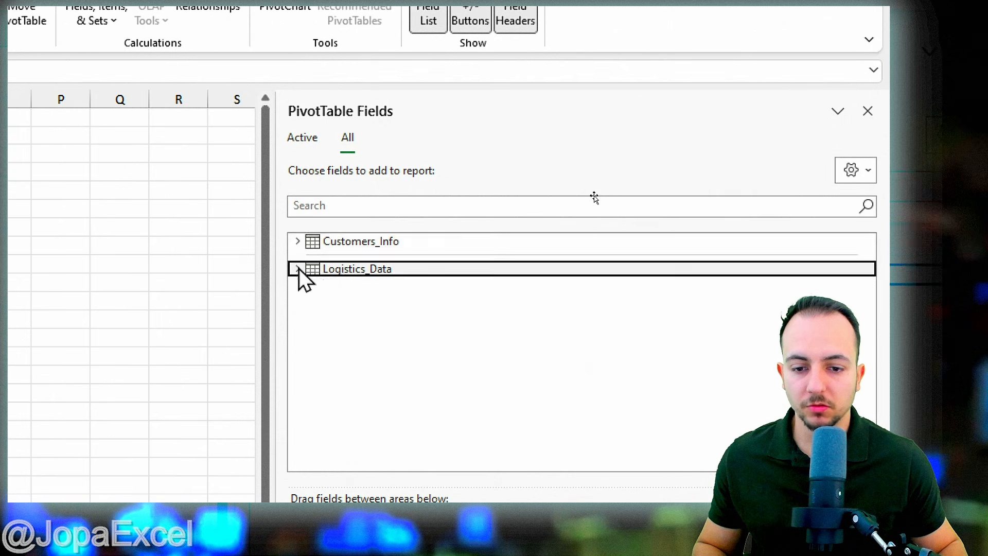
Step: Expand the Logistics_Data and Customers_Info tables in the PivotTable field list to examine their fields, including Customer ID
{"action": "left_click", "coordinate": [298, 269]}
{"action": "left_click", "coordinate": [298, 242]}
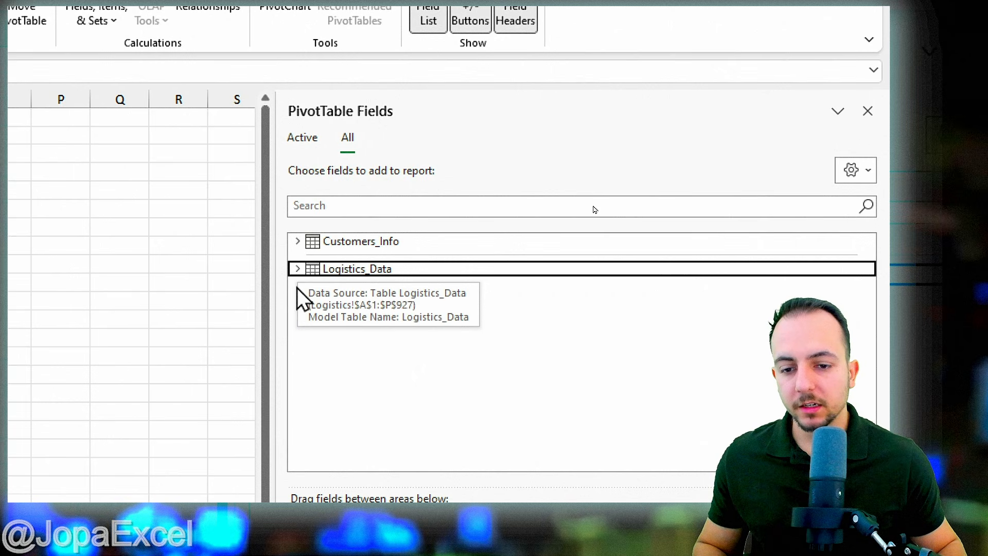
{"action": "left_click", "coordinate": [298, 241]}
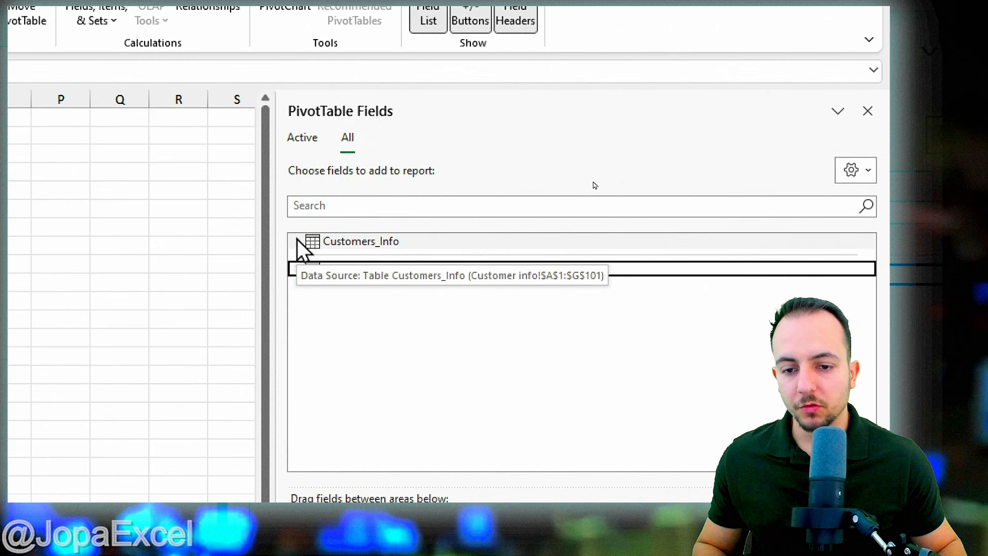
{"action": "left_click", "coordinate": [298, 240]}
{"action": "left_click", "coordinate": [297, 269]}
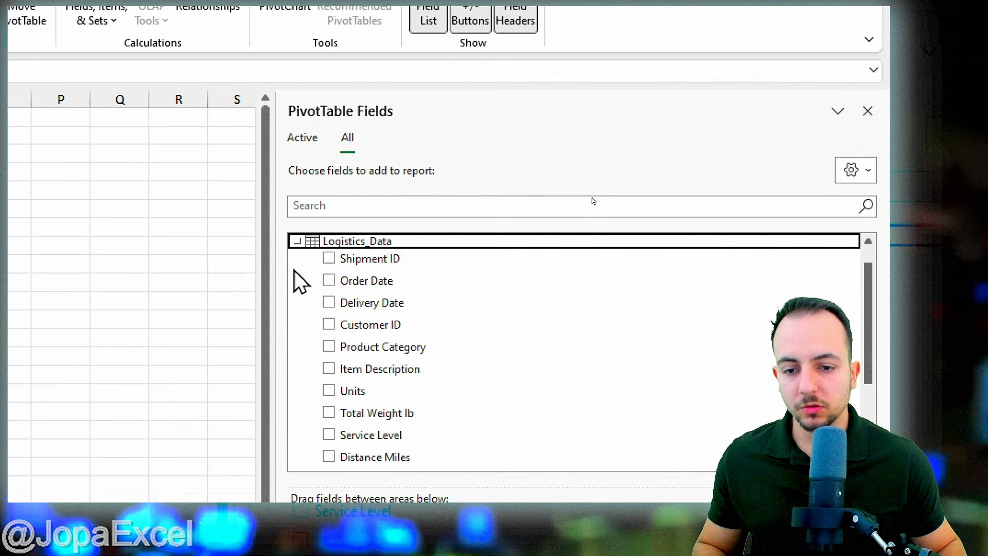
{"action": "left_click", "coordinate": [298, 243]}
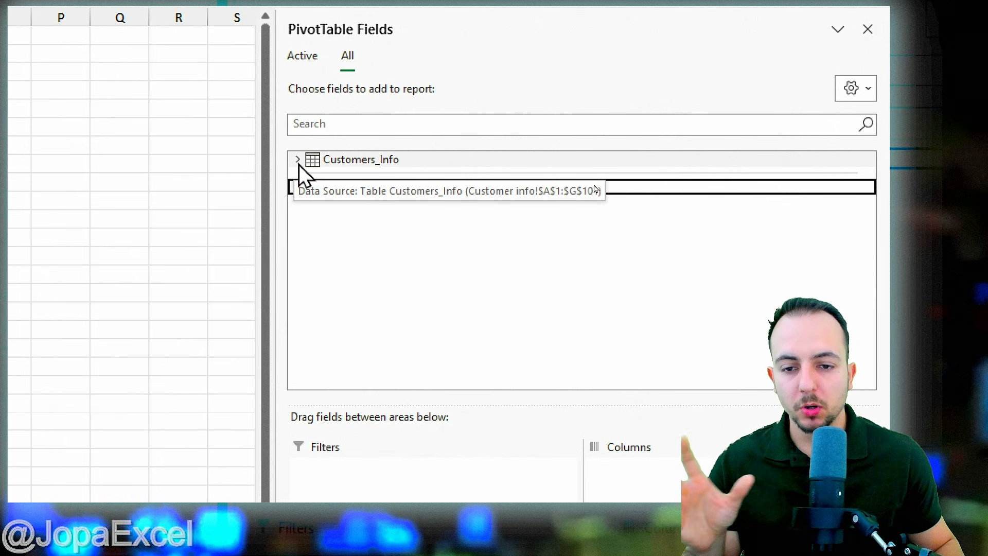
{"action": "left_click", "coordinate": [298, 162]}
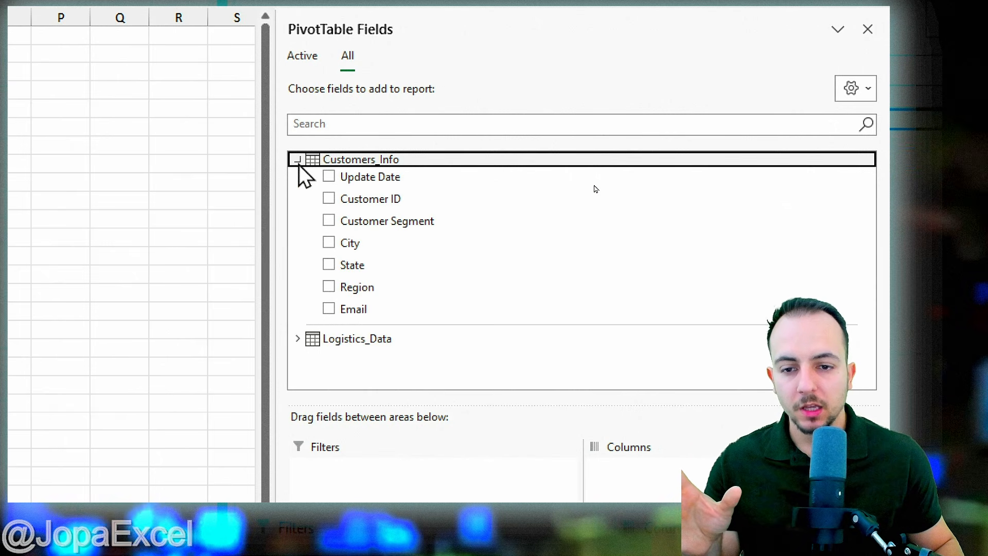
{"action": "left_click", "coordinate": [419, 201]}
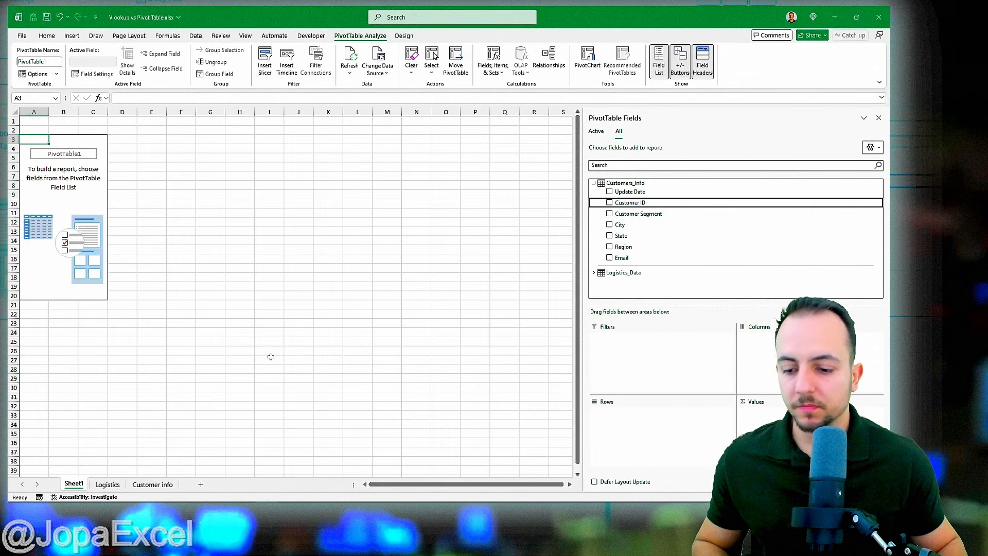
Step: Compare the Customer ID columns of the Logistics and Customer info sheets, widening the one on Customer info to show its full header
{"action": "left_click", "coordinate": [107, 484]}
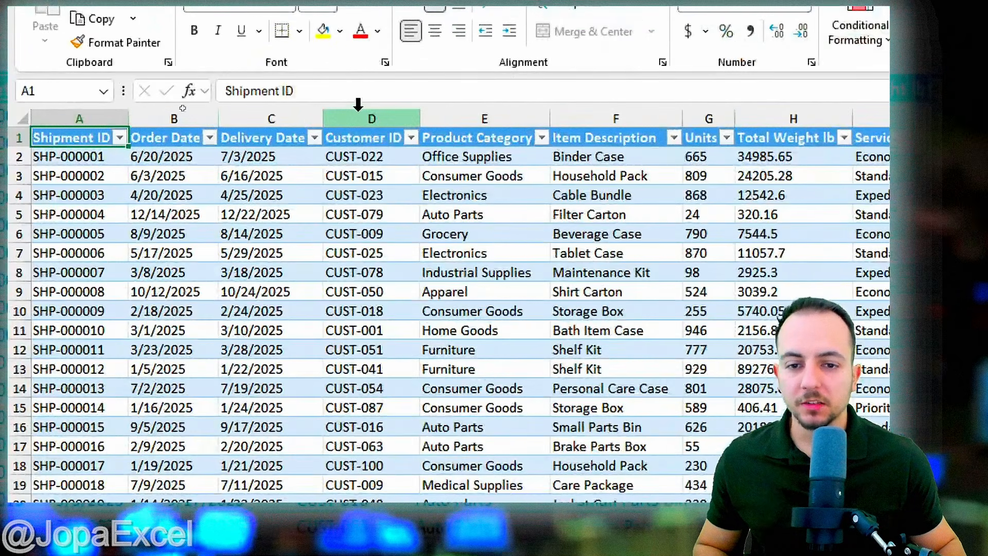
{"action": "left_click", "coordinate": [190, 112]}
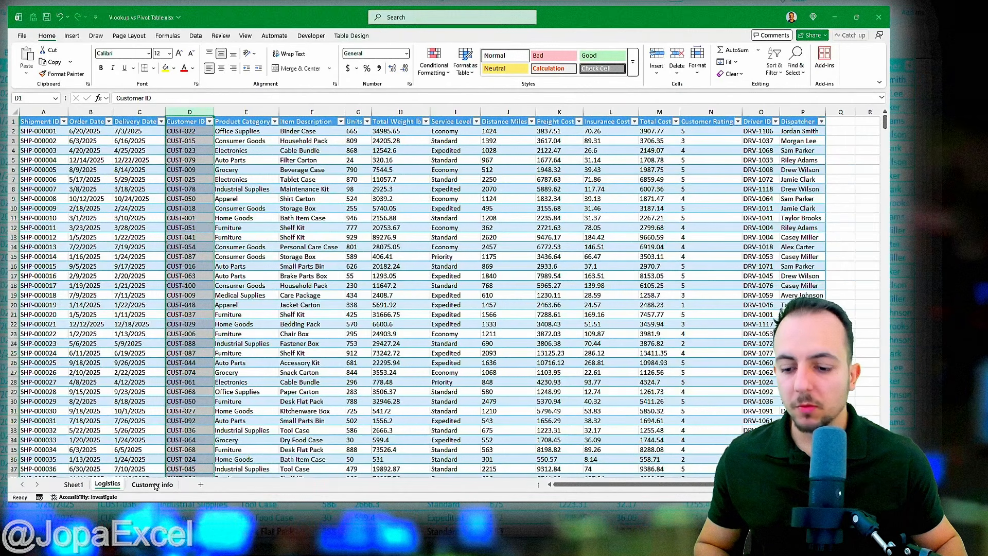
{"action": "left_click", "coordinate": [153, 485]}
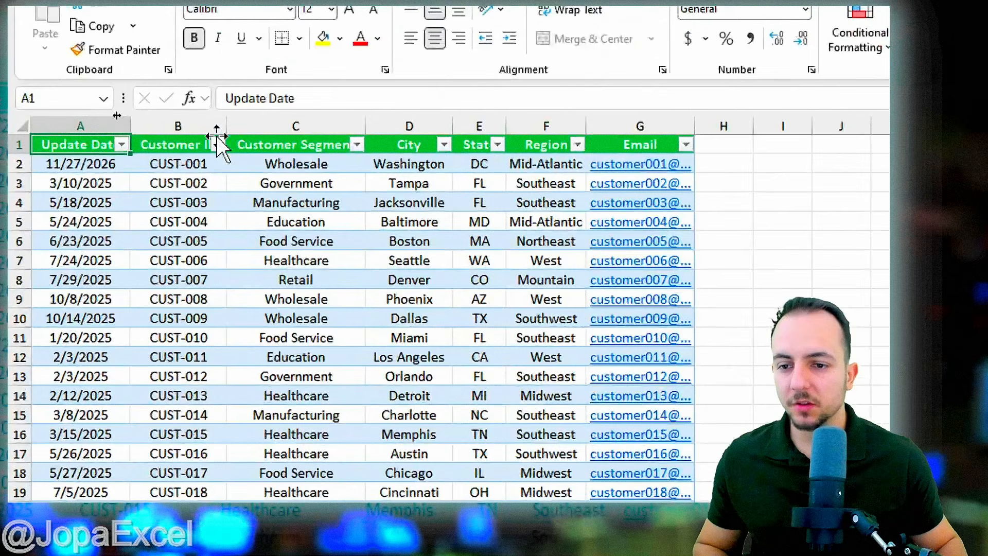
{"action": "left_click_drag", "start_coordinate": [117, 112], "coordinate": [130, 112]}
{"action": "left_click_drag", "start_coordinate": [251, 126], "coordinate": [257, 126]}
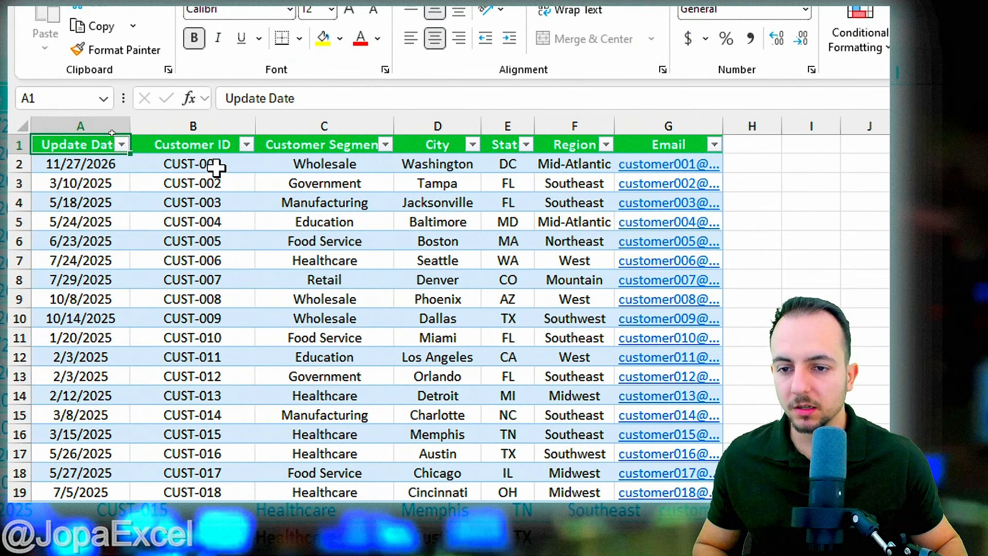
{"action": "left_click", "coordinate": [207, 124]}
Step: Filter the Logistics sheet's table by Customer ID to show only CUST-003
{"action": "left_click", "coordinate": [107, 484]}
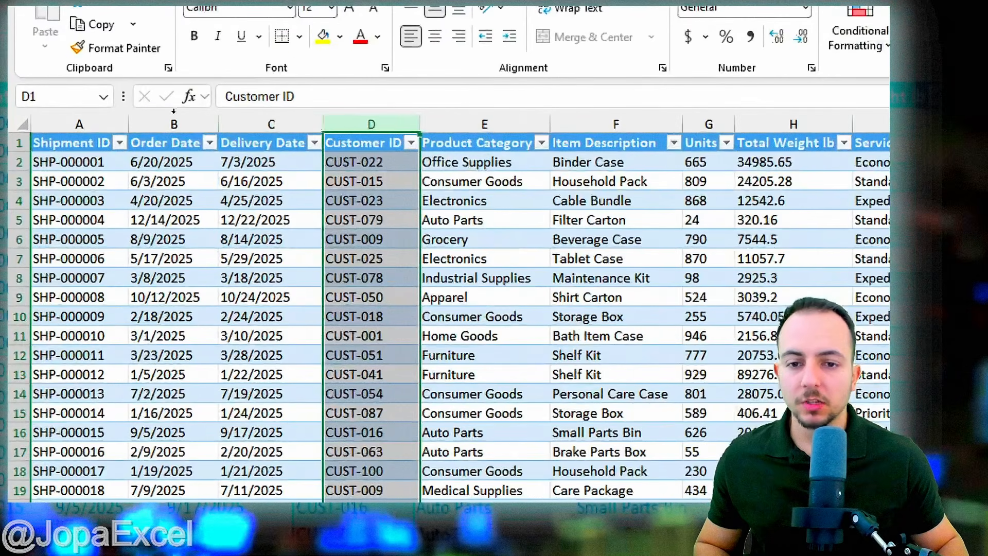
{"action": "left_click", "coordinate": [372, 112]}
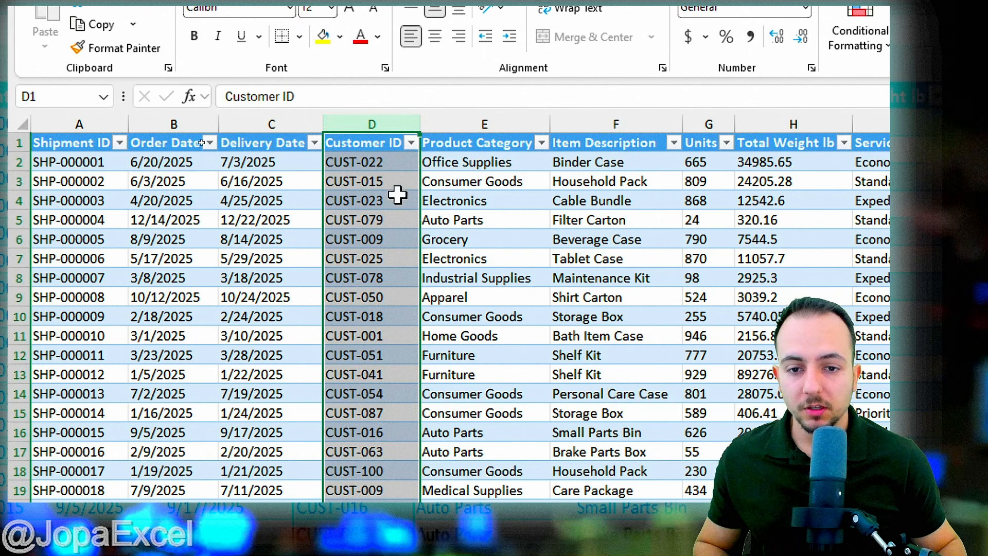
{"action": "left_click", "coordinate": [391, 144]}
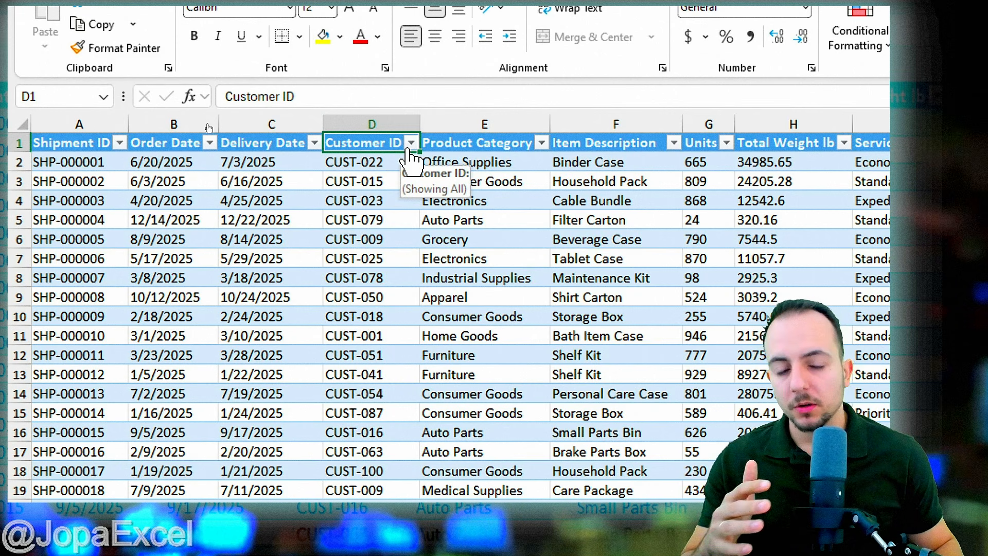
{"action": "left_click", "coordinate": [411, 145]}
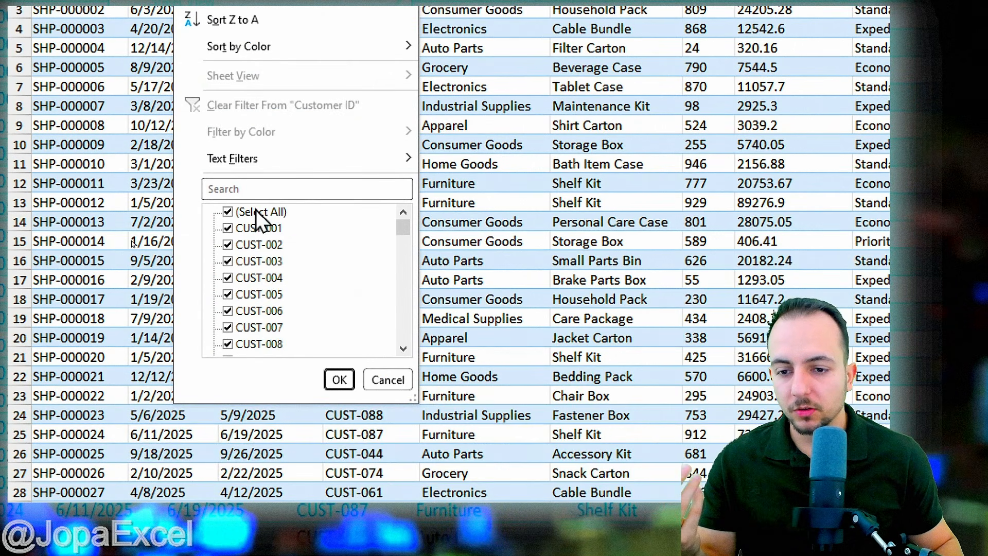
{"action": "left_click", "coordinate": [256, 211]}
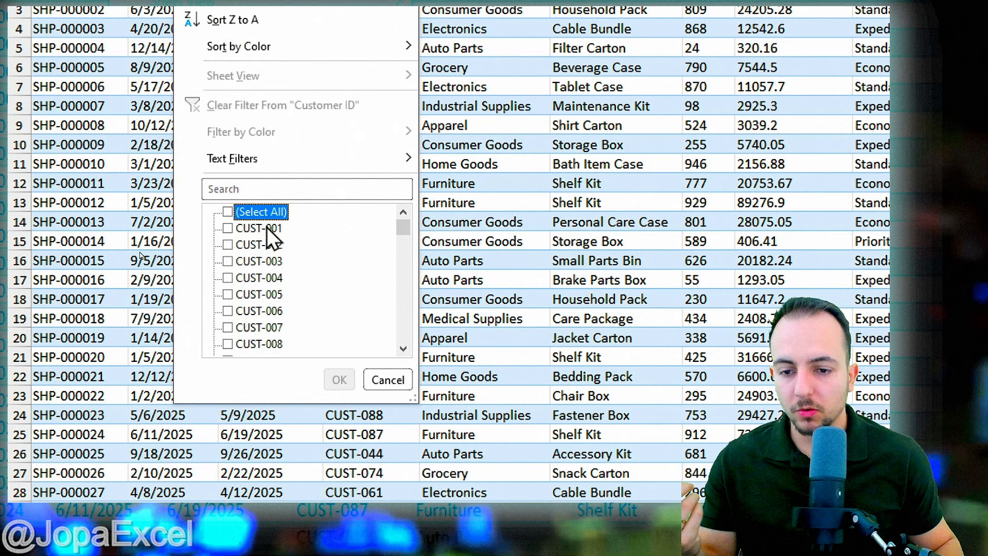
{"action": "left_click", "coordinate": [261, 262]}
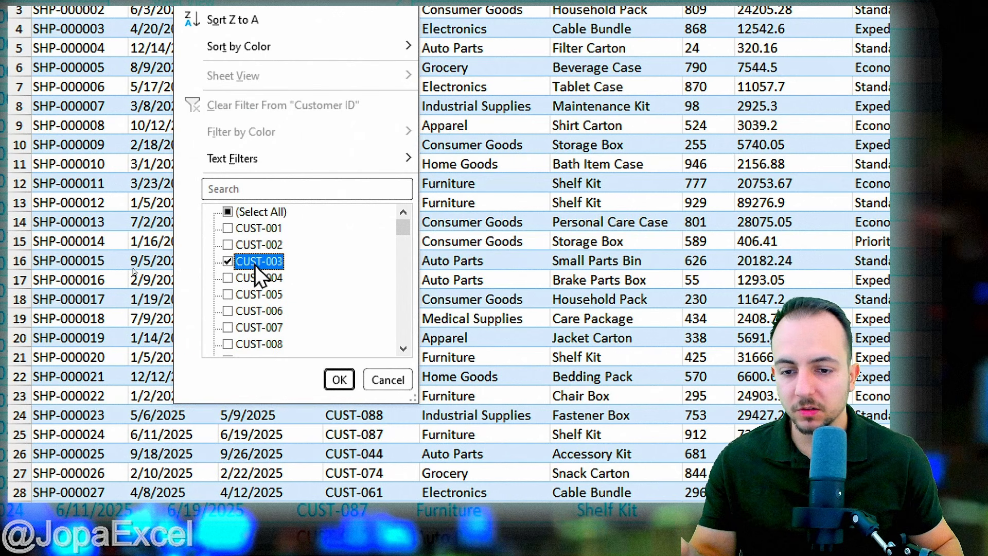
{"action": "left_click", "coordinate": [340, 379]}
Step: Examine the repeated CUST-003 entries on the Logistics sheet and look up that customer's segment on the Customer info sheet
{"action": "left_click_drag", "start_coordinate": [395, 137], "coordinate": [388, 364]}
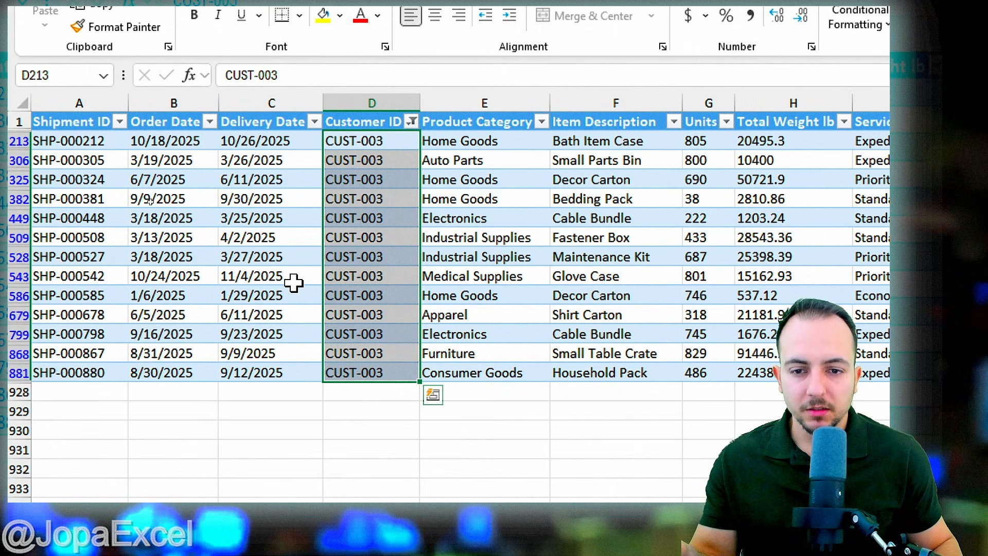
{"action": "left_click", "coordinate": [86, 122]}
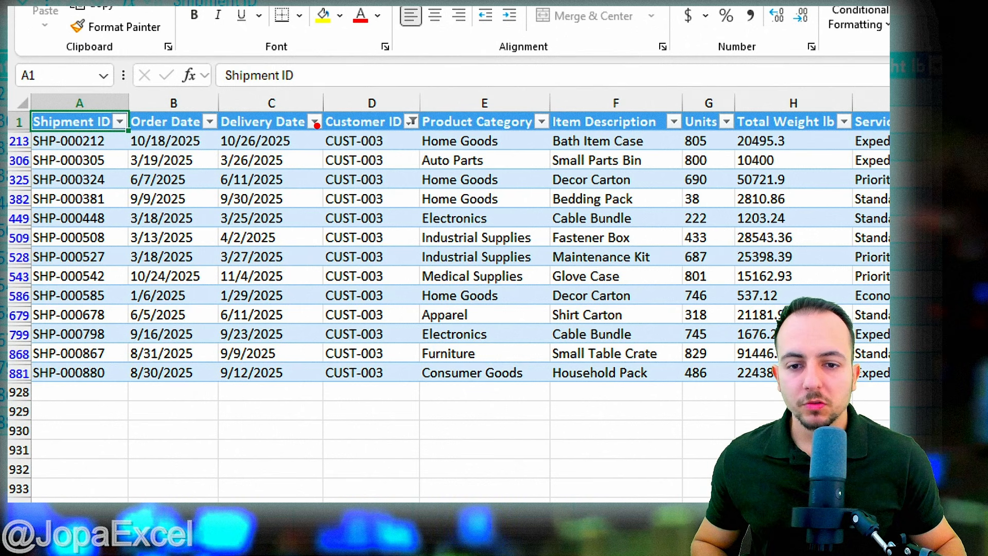
{"action": "mouse_move", "coordinate": [317, 125]}
{"action": "left_mouse_down"}
{"action": "mouse_move", "coordinate": [404, 309]}
{"action": "mouse_move", "coordinate": [402, 395]}
{"action": "left_mouse_up"}
{"action": "key", "text": "Escape"}
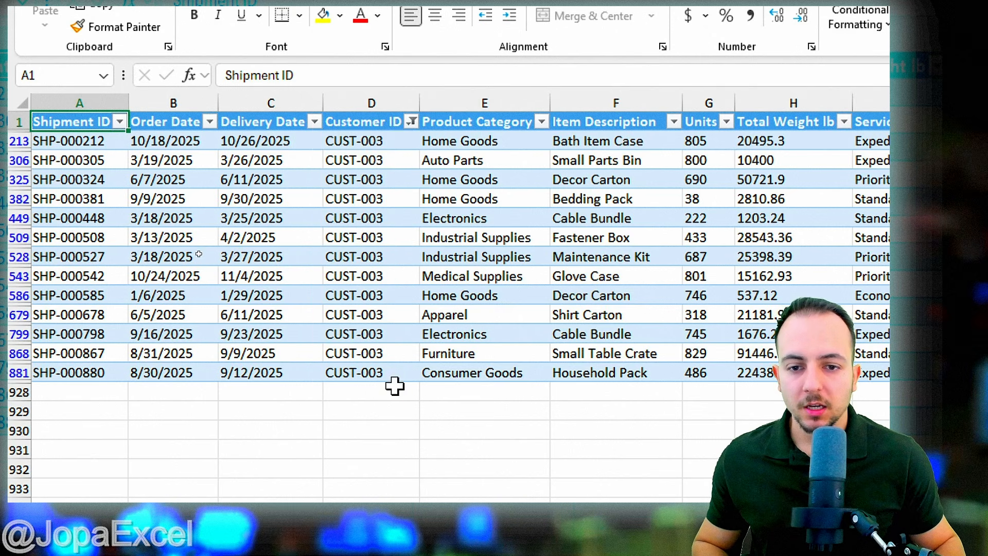
{"action": "left_click", "coordinate": [141, 484]}
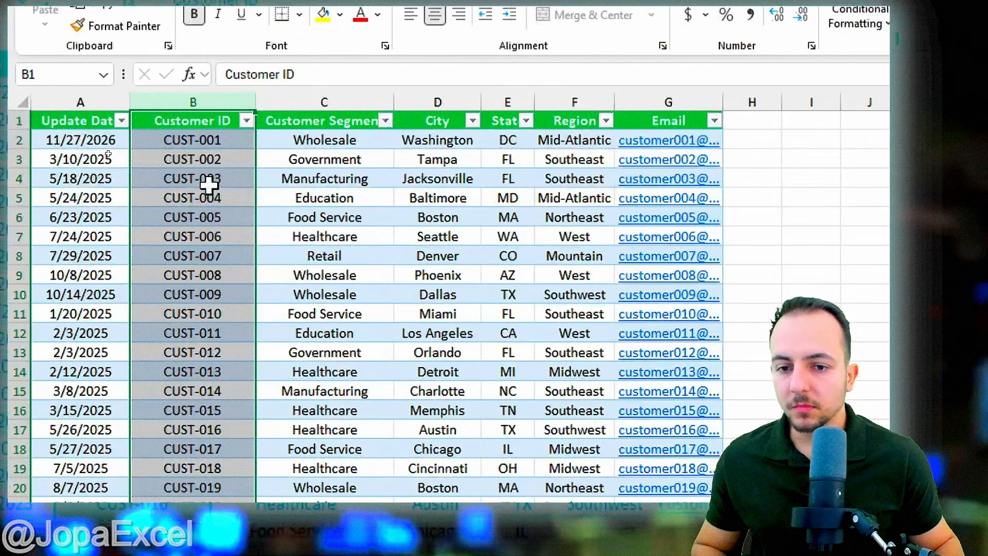
{"action": "left_click_drag", "start_coordinate": [108, 152], "coordinate": [188, 151]}
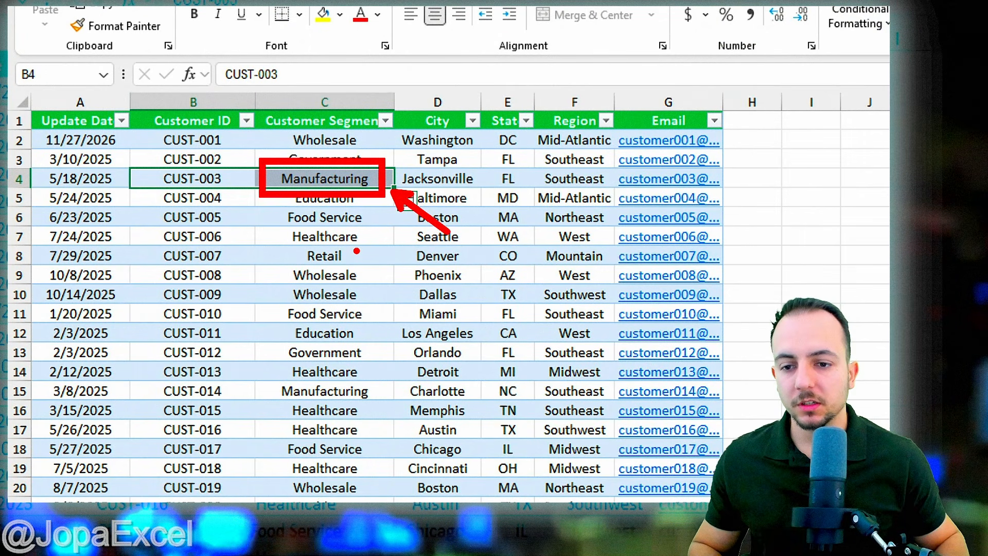
Step: Clear the Customer ID filter from the Logistics sheet's table
{"action": "key", "text": "ctrl+Home"}
{"action": "key", "text": "ctrl+Page_Up"}
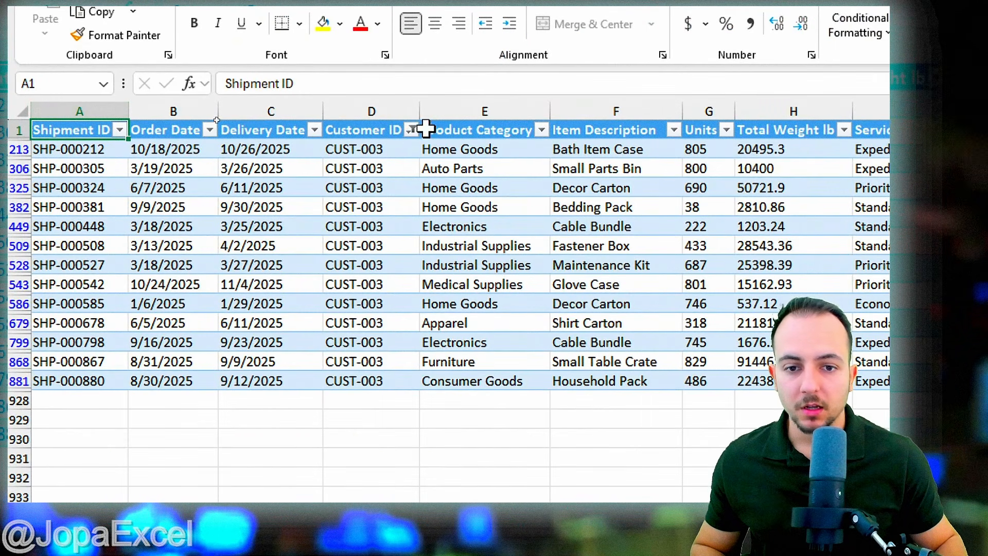
{"action": "left_click", "coordinate": [412, 131]}
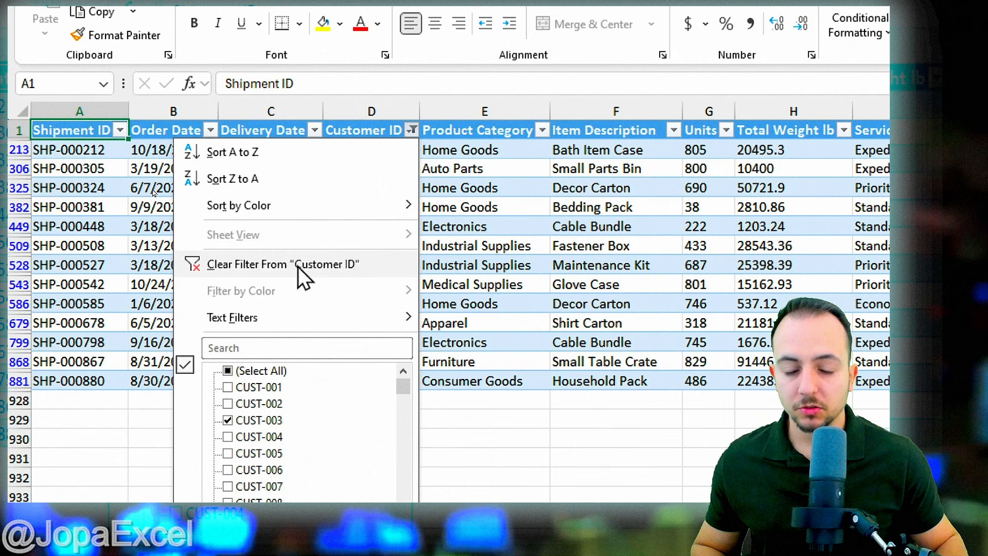
{"action": "left_click", "coordinate": [266, 270]}
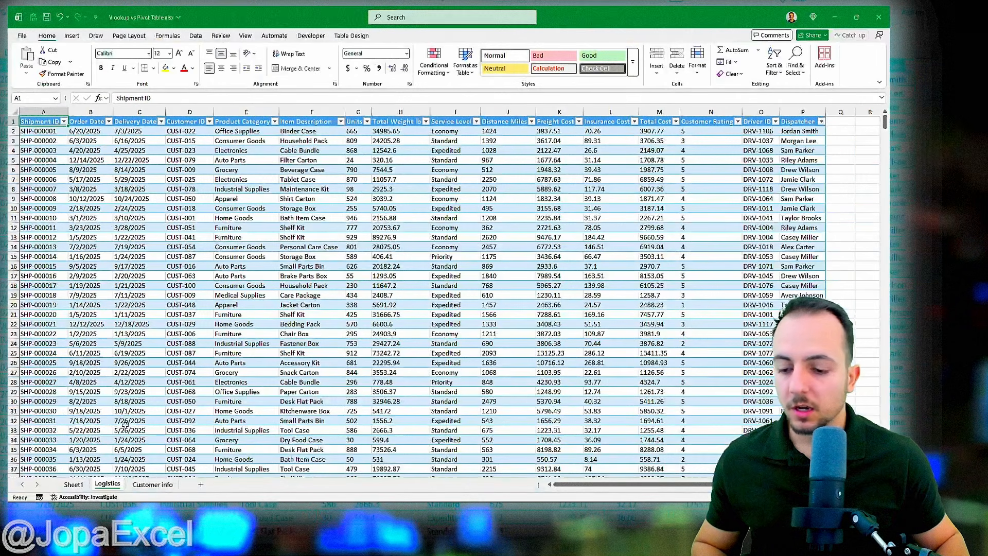
Step: Start creating a new table relationship for the PivotTable on Sheet1, moving the dialogs to a convenient spot
{"action": "left_click", "coordinate": [74, 486]}
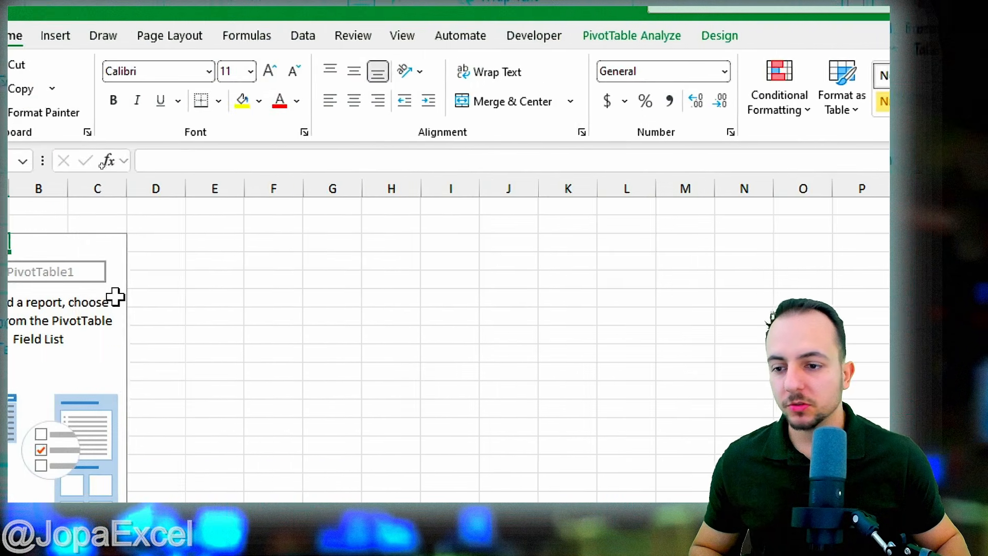
{"action": "left_click", "coordinate": [49, 261]}
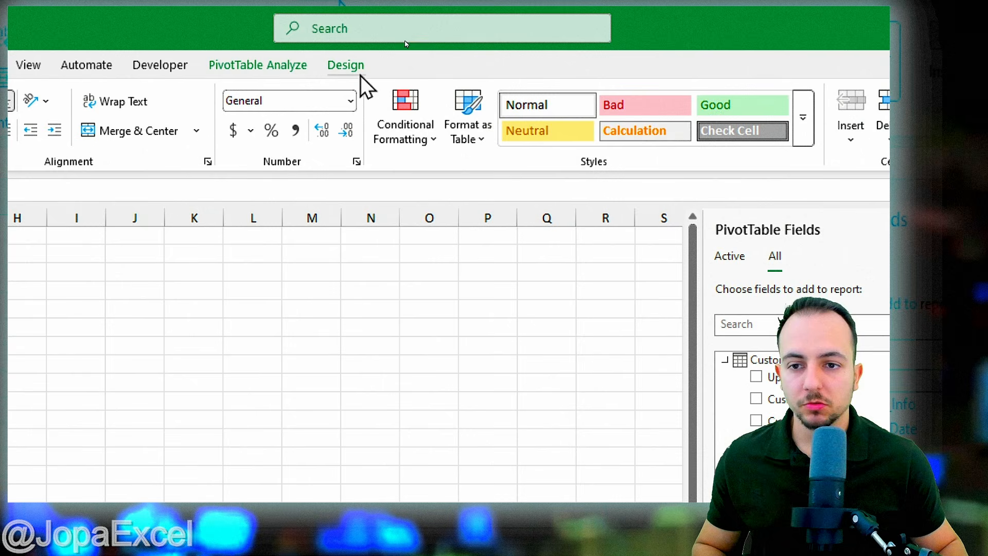
{"action": "left_click", "coordinate": [297, 71]}
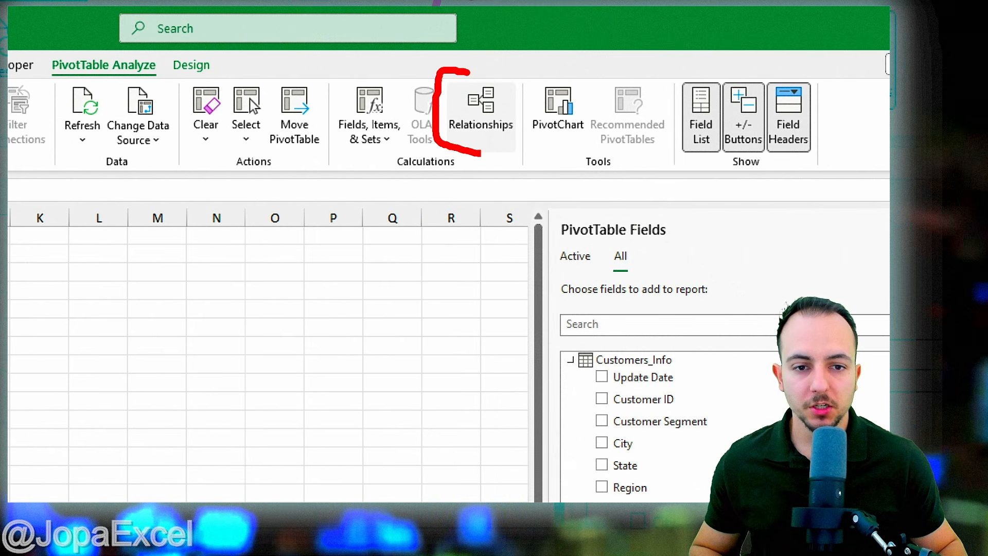
{"action": "left_click", "coordinate": [481, 98]}
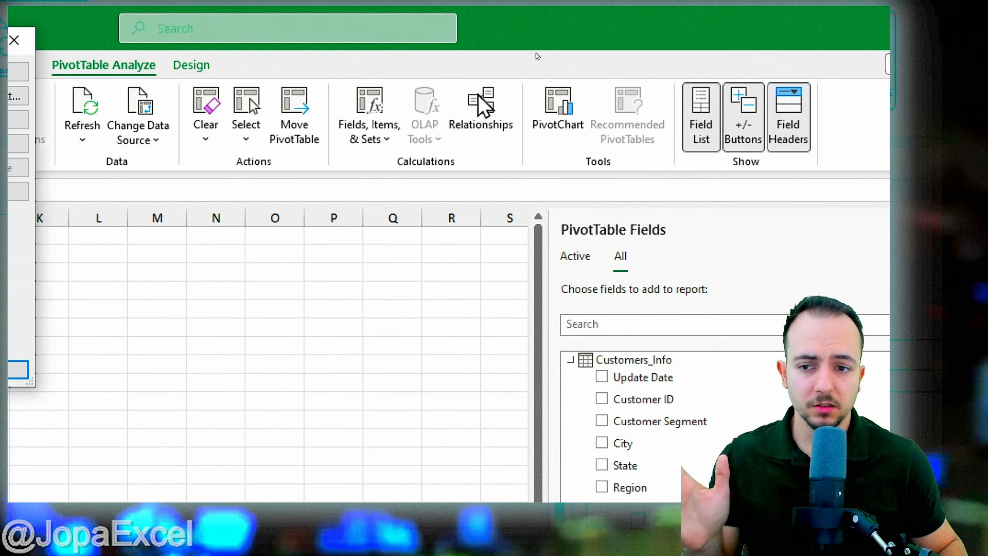
{"action": "left_click_drag", "start_coordinate": [168, 40], "coordinate": [332, 96]}
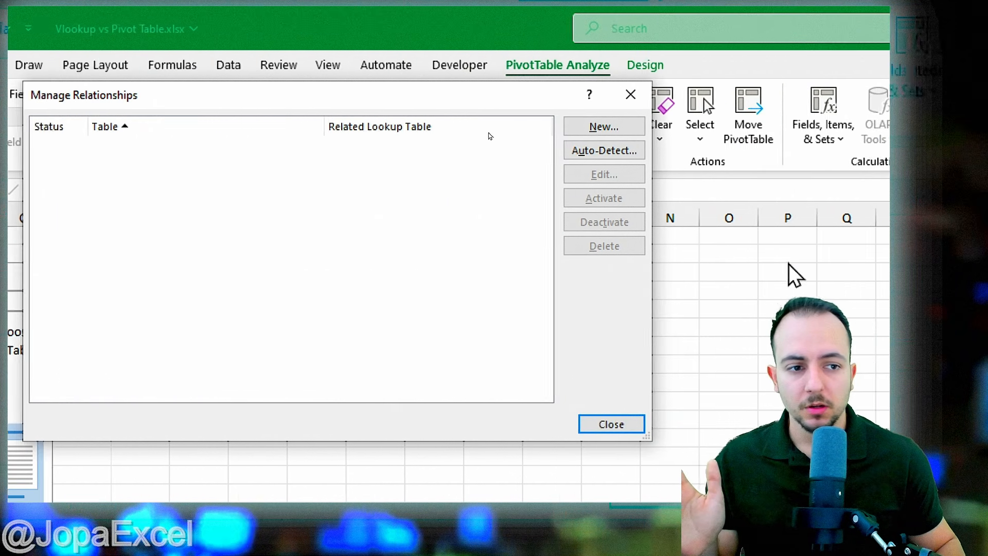
{"action": "left_click", "coordinate": [617, 130]}
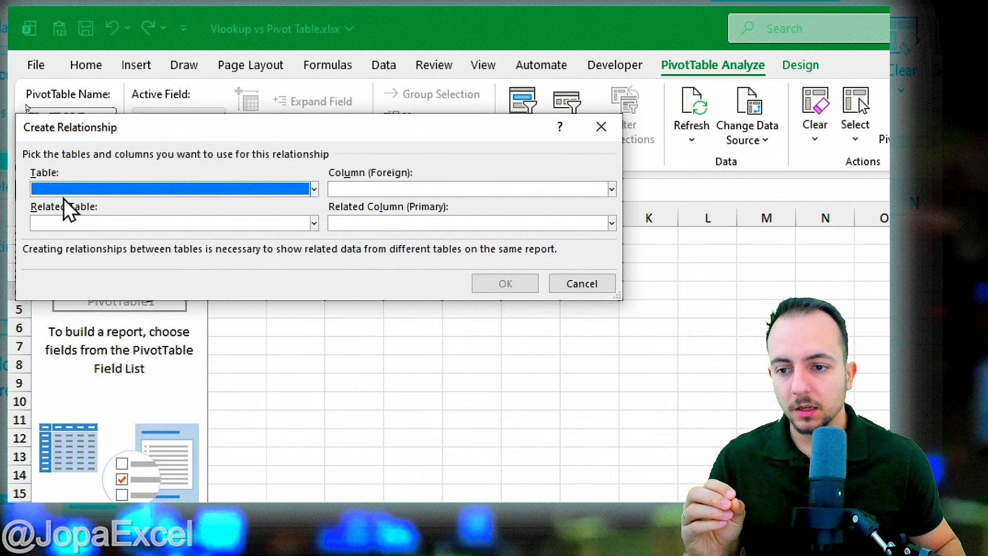
{"action": "left_click_drag", "start_coordinate": [132, 129], "coordinate": [253, 116]}
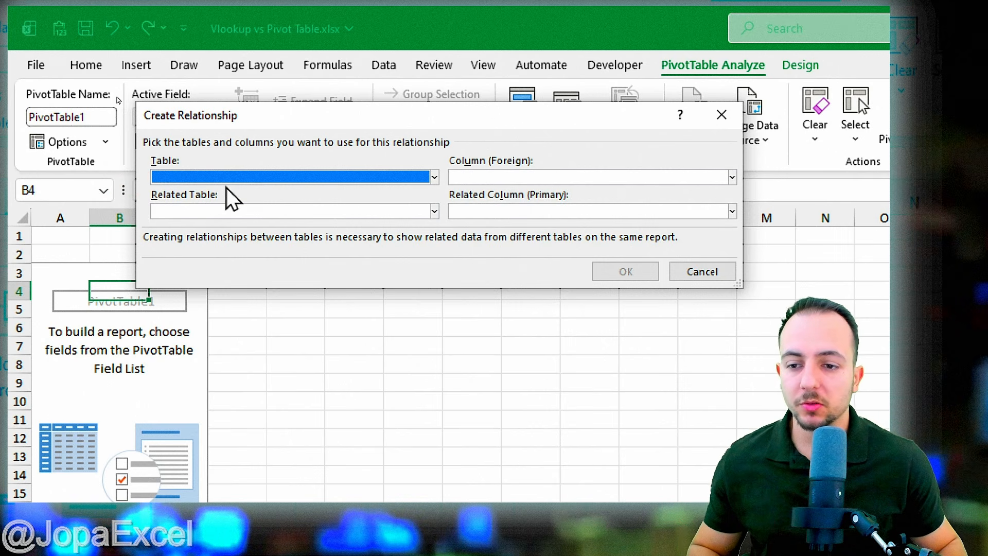
Step: Set the relationship's table to the Data Model table Logistics_Data and its related table to the worksheet table Customers_Info
{"action": "left_click", "coordinate": [192, 178]}
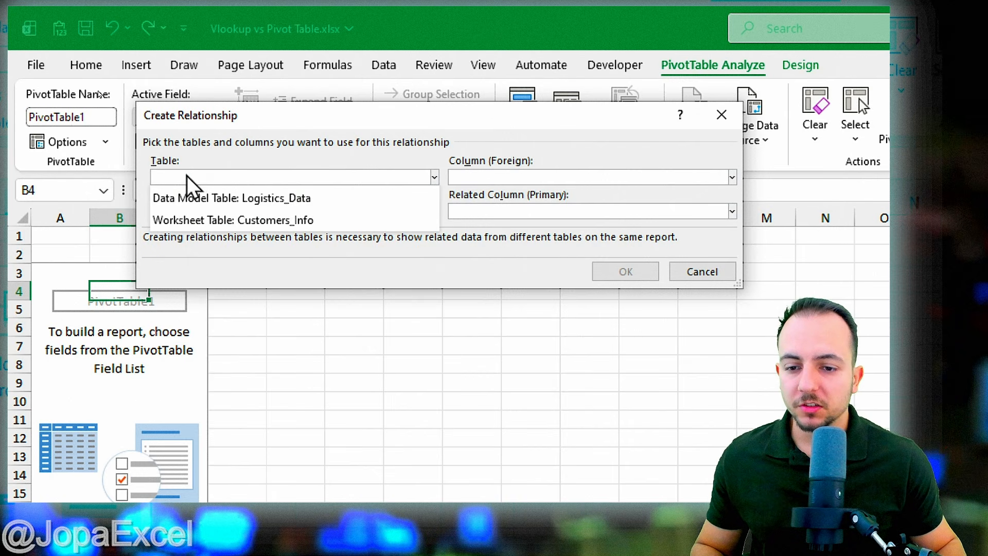
{"action": "left_click", "coordinate": [283, 198]}
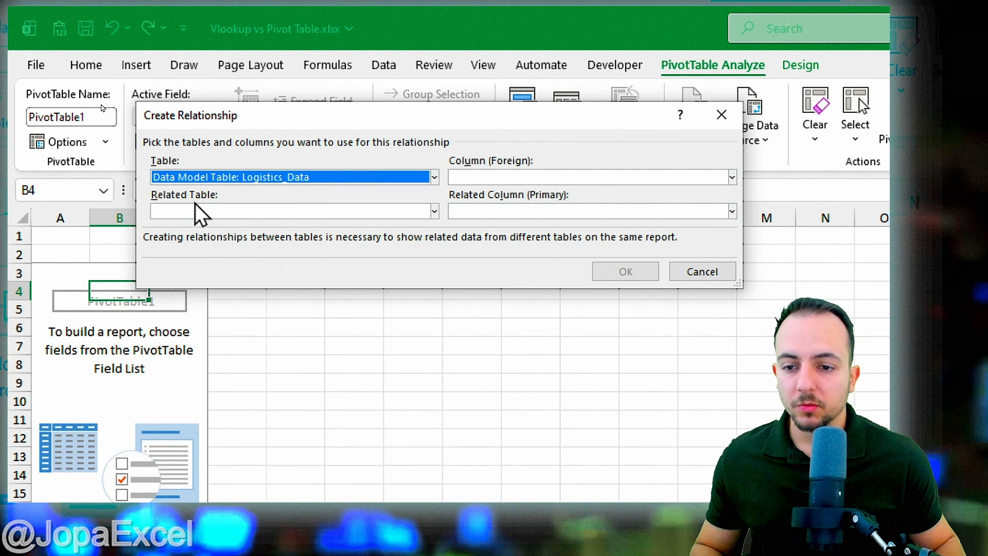
{"action": "left_click", "coordinate": [220, 213]}
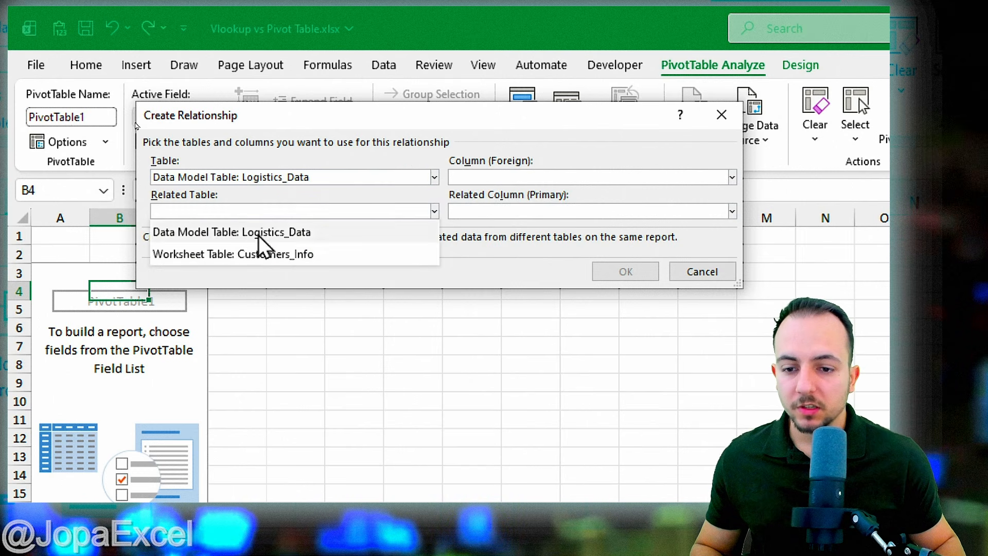
{"action": "left_click", "coordinate": [278, 255]}
{"action": "key", "text": "ctrl+2"}
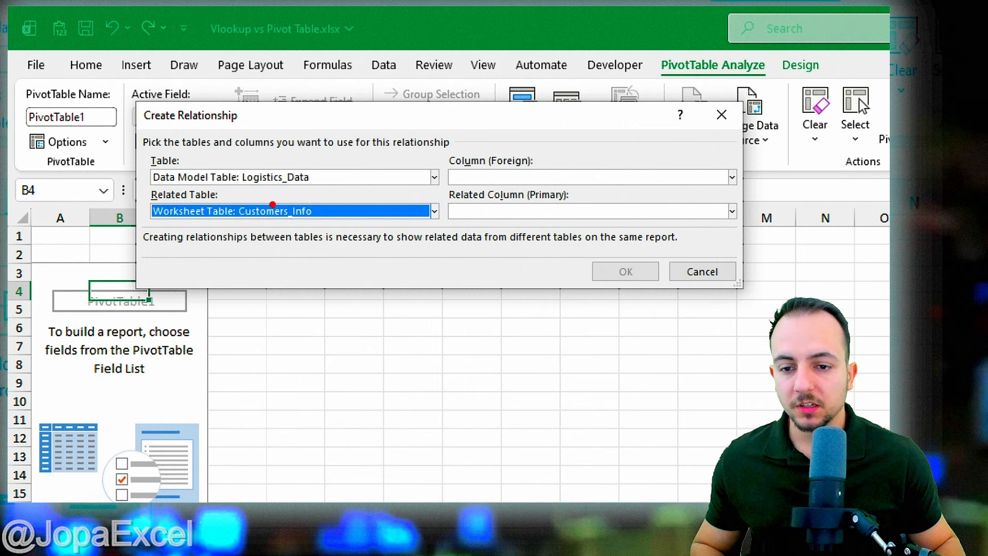
{"action": "left_click_drag", "start_coordinate": [143, 185], "coordinate": [332, 225]}
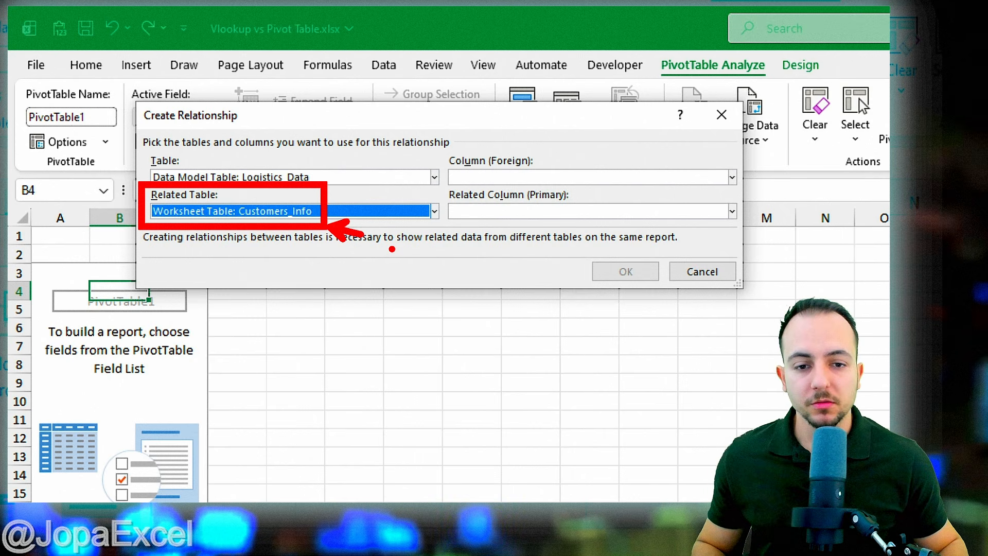
{"action": "key", "text": "Escape"}
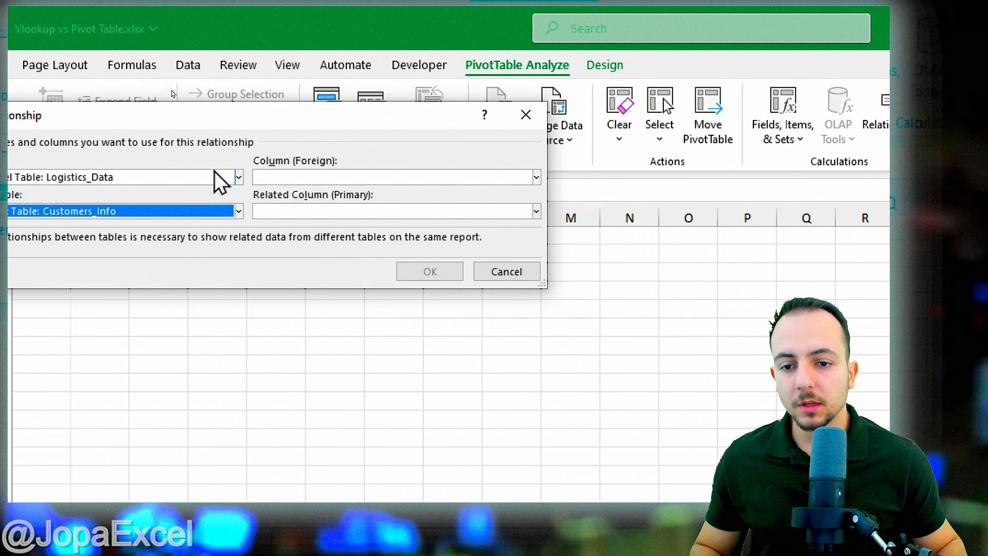
Step: Set both the foreign and primary columns to Customer ID, create the relationship and close the relationship manager
{"action": "left_click", "coordinate": [351, 178]}
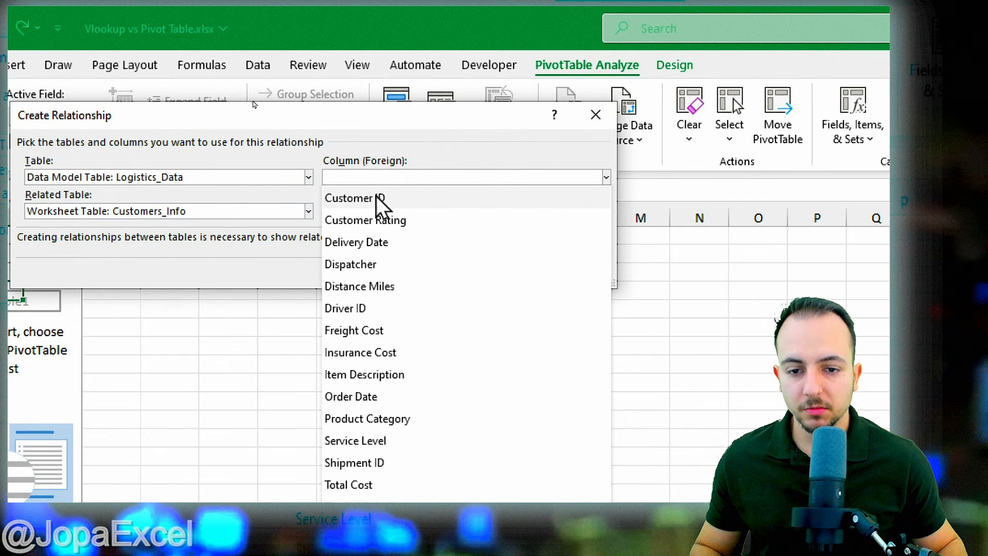
{"action": "left_click", "coordinate": [368, 198]}
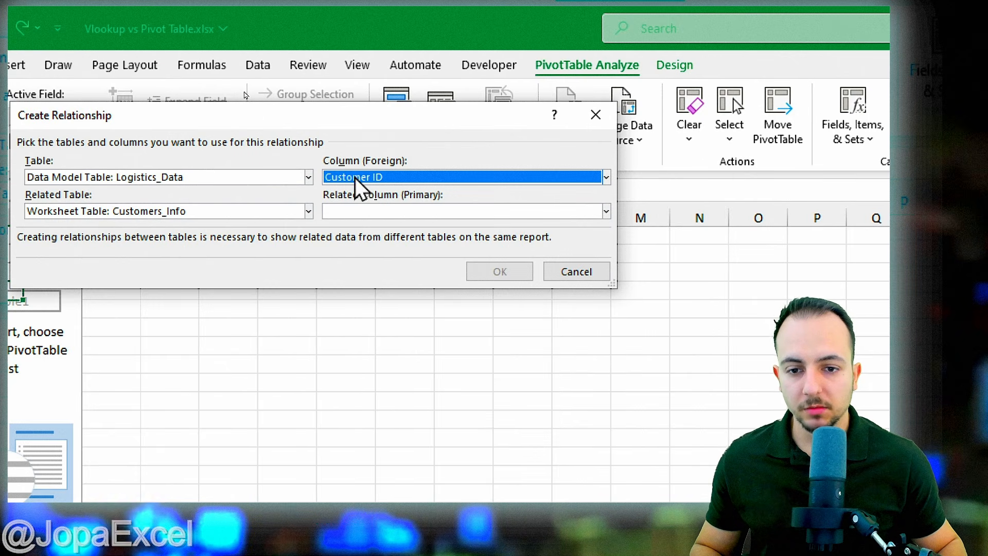
{"action": "left_click", "coordinate": [359, 210]}
{"action": "left_click", "coordinate": [369, 253]}
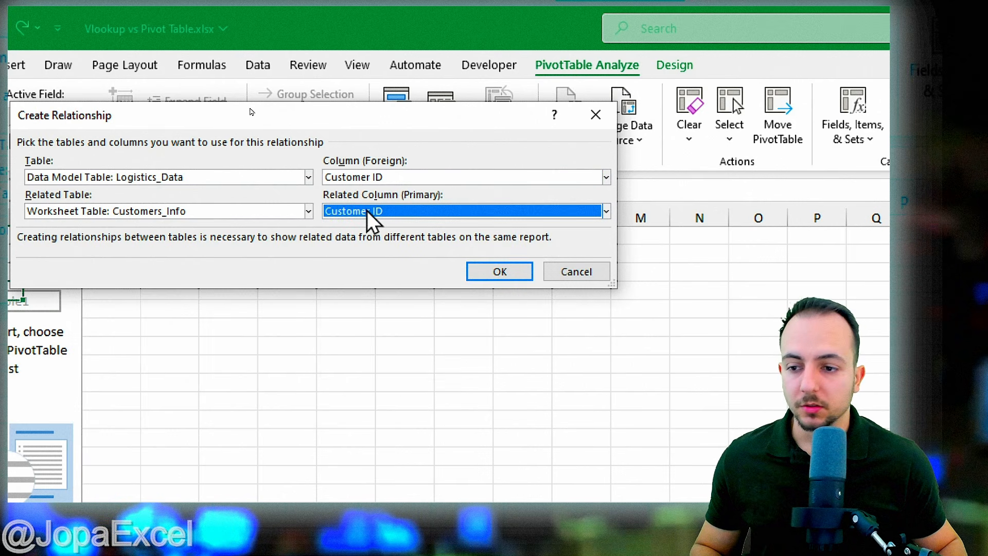
{"action": "left_click", "coordinate": [492, 270]}
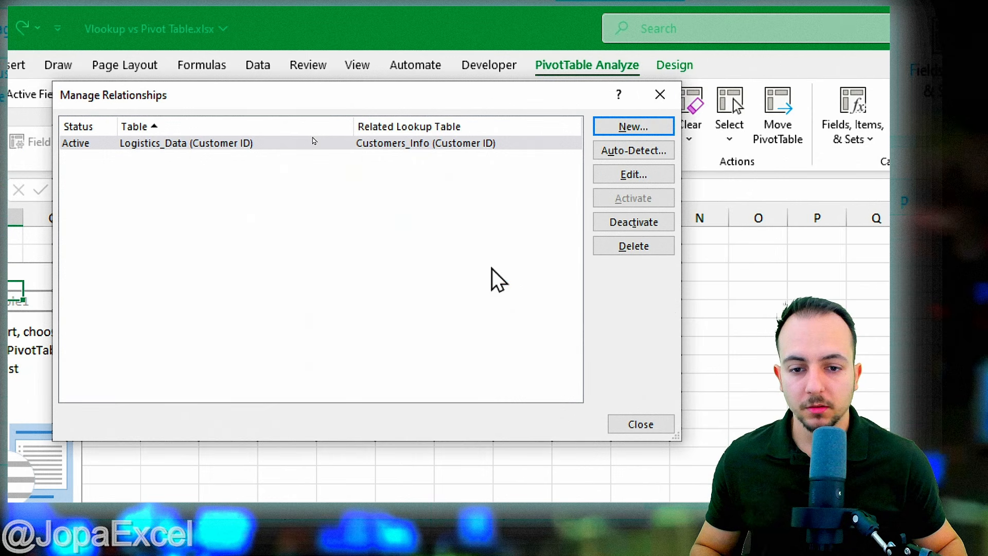
{"action": "left_click", "coordinate": [641, 424]}
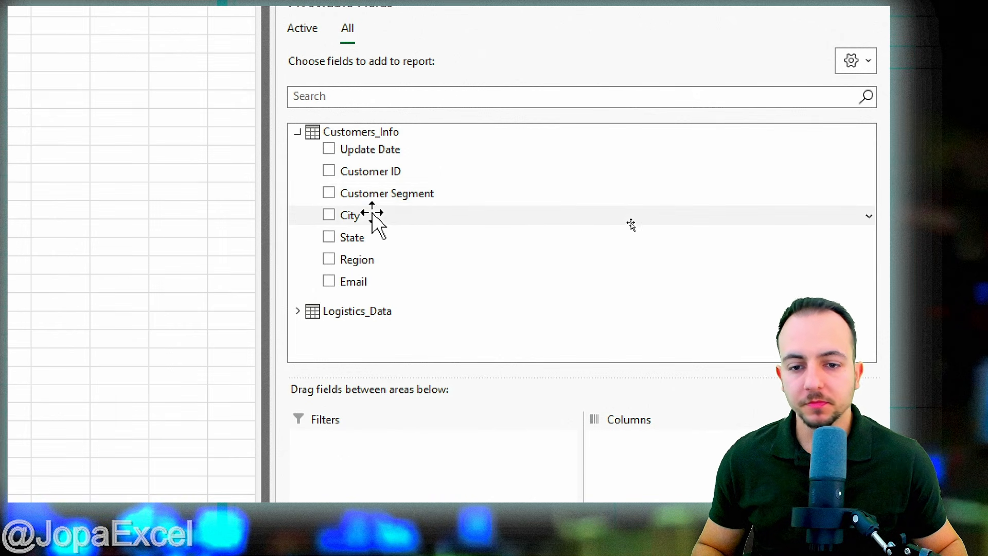
Step: Review the fields of the Customers_Info and Logistics_Data tables and add Customer Segment from Customers_Info to the PivotTable's rows
{"action": "left_click", "coordinate": [359, 195]}
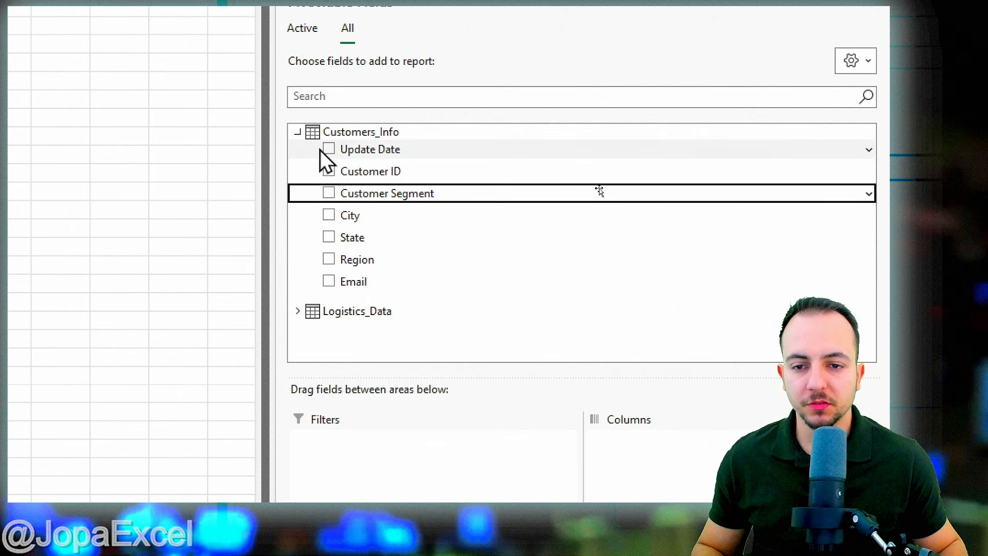
{"action": "left_click", "coordinate": [297, 132]}
{"action": "left_click", "coordinate": [297, 157]}
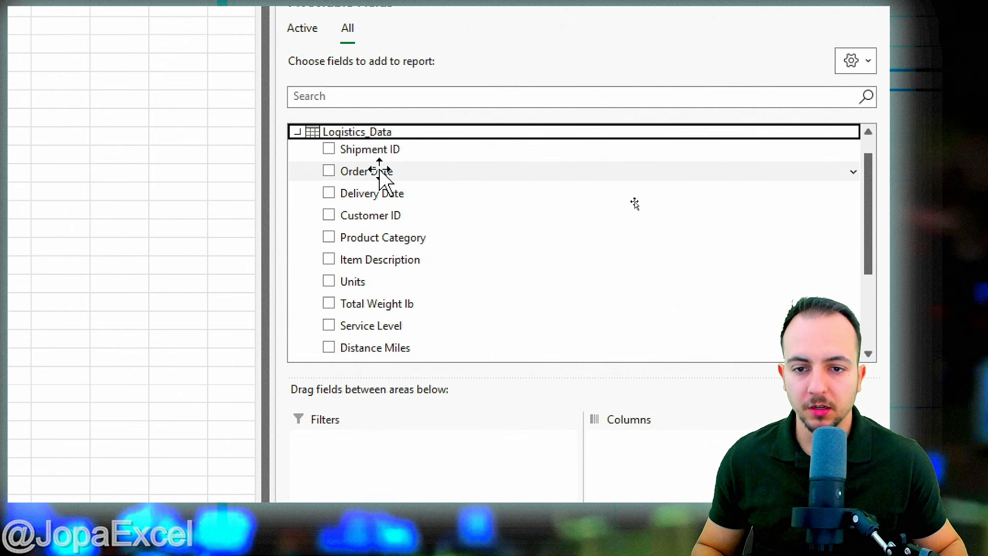
{"action": "scroll", "coordinate": [386, 175], "scroll_direction": "down", "scroll_amount": 2}
{"action": "scroll", "coordinate": [412, 309], "scroll_direction": "up", "scroll_amount": 1}
{"action": "scroll", "coordinate": [387, 258], "scroll_direction": "up", "scroll_amount": 2}
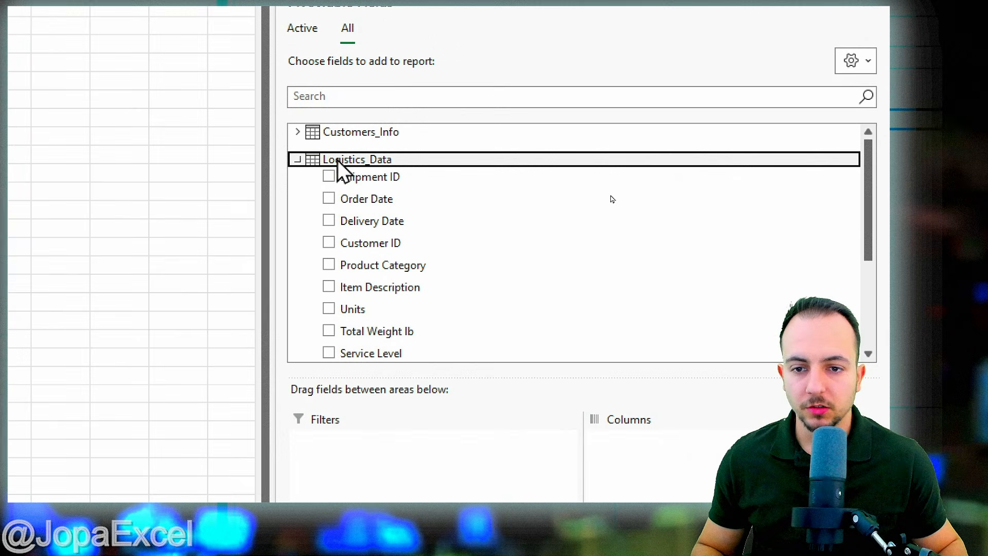
{"action": "left_click", "coordinate": [297, 132]}
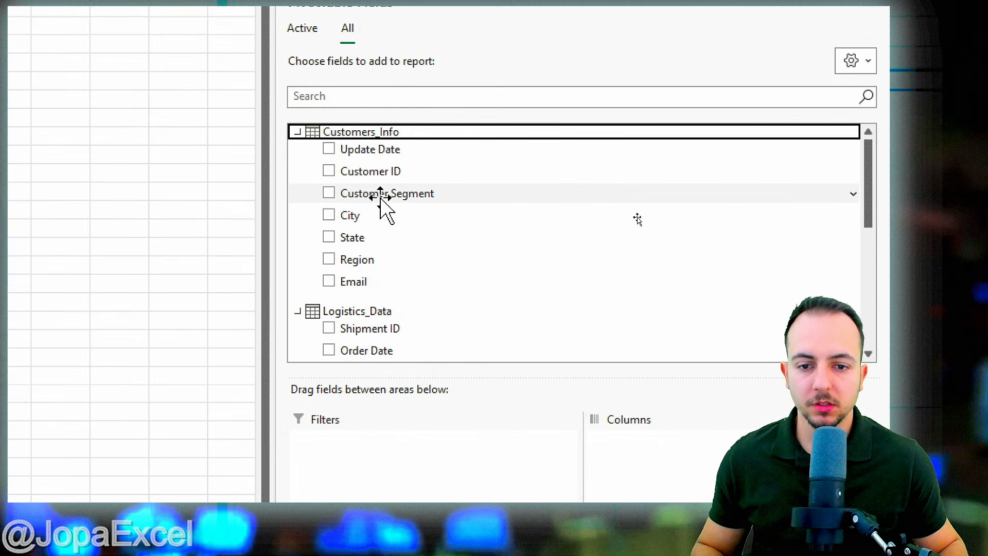
{"action": "left_click_drag", "start_coordinate": [362, 196], "coordinate": [406, 555]}
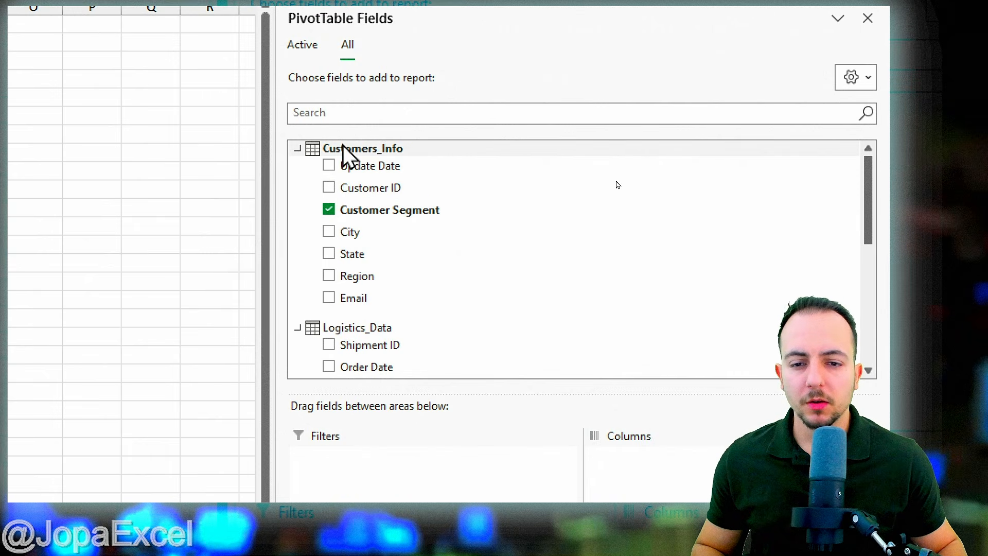
Step: Add Total Cost, Insurance Cost and a second Total Cost from Logistics_Data to the PivotTable's values
{"action": "mouse_move", "coordinate": [367, 155]}
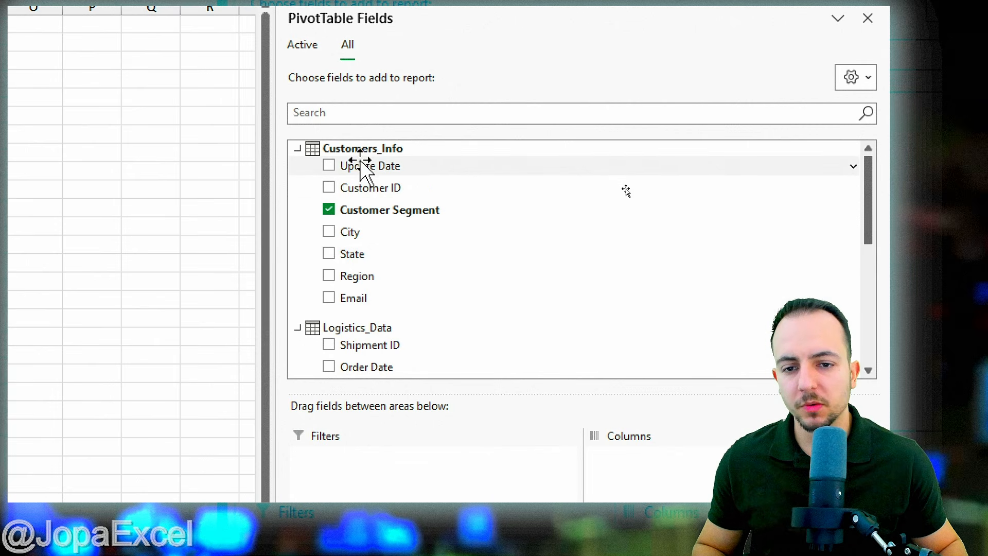
{"action": "mouse_move", "coordinate": [418, 158]}
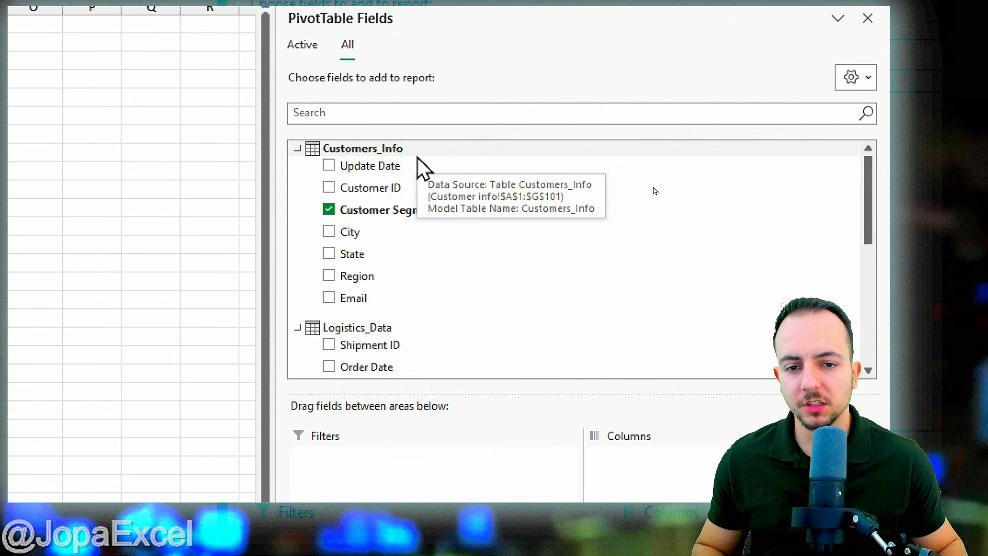
{"action": "left_click", "coordinate": [299, 149]}
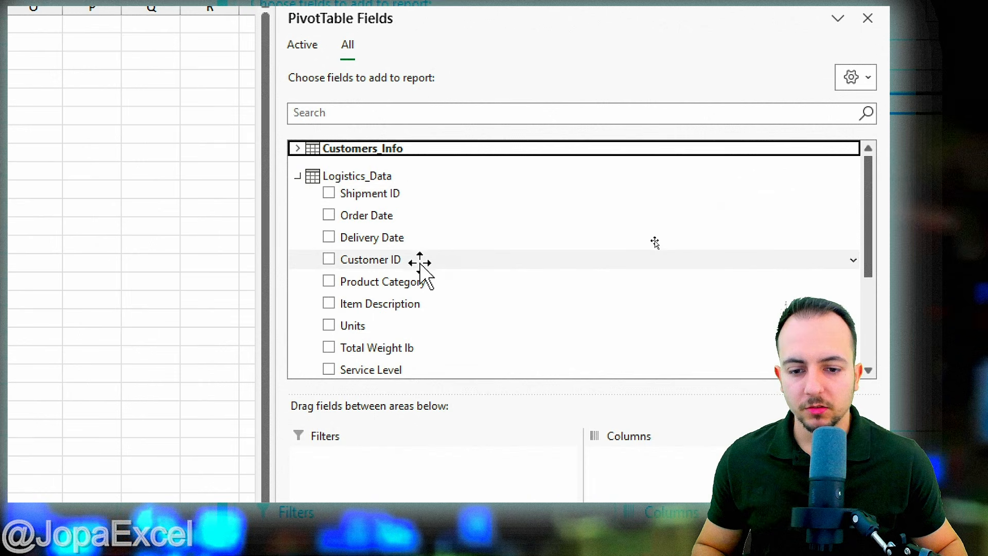
{"action": "scroll", "coordinate": [428, 313], "scroll_direction": "down", "scroll_amount": 1}
{"action": "scroll", "coordinate": [428, 320], "scroll_direction": "down", "scroll_amount": 2}
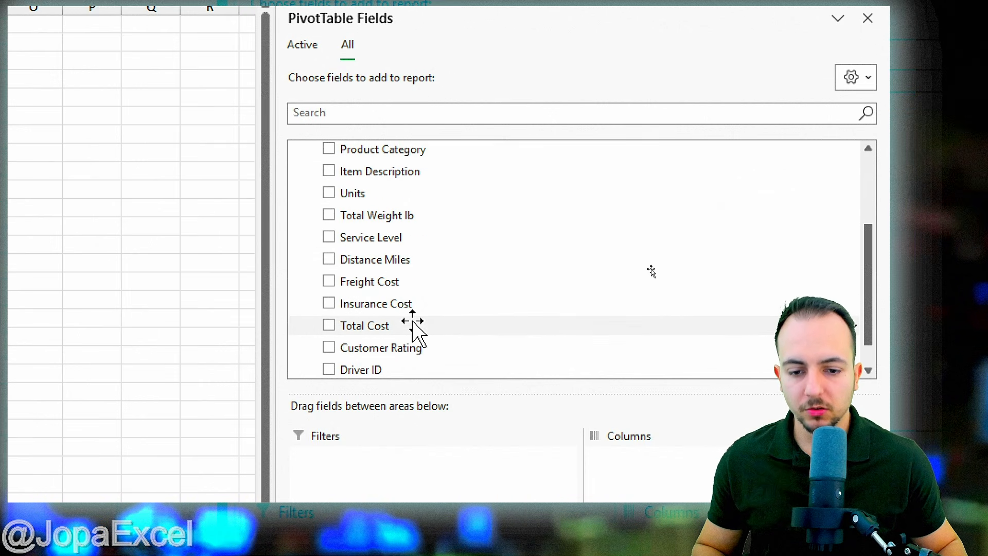
{"action": "left_click_drag", "start_coordinate": [368, 329], "coordinate": [641, 425]}
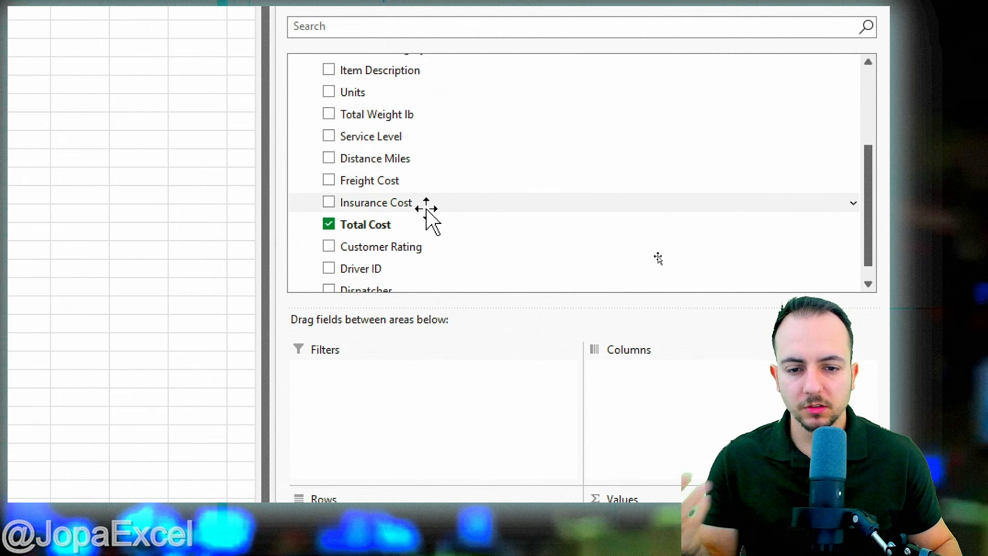
{"action": "left_click_drag", "start_coordinate": [371, 209], "coordinate": [712, 555]}
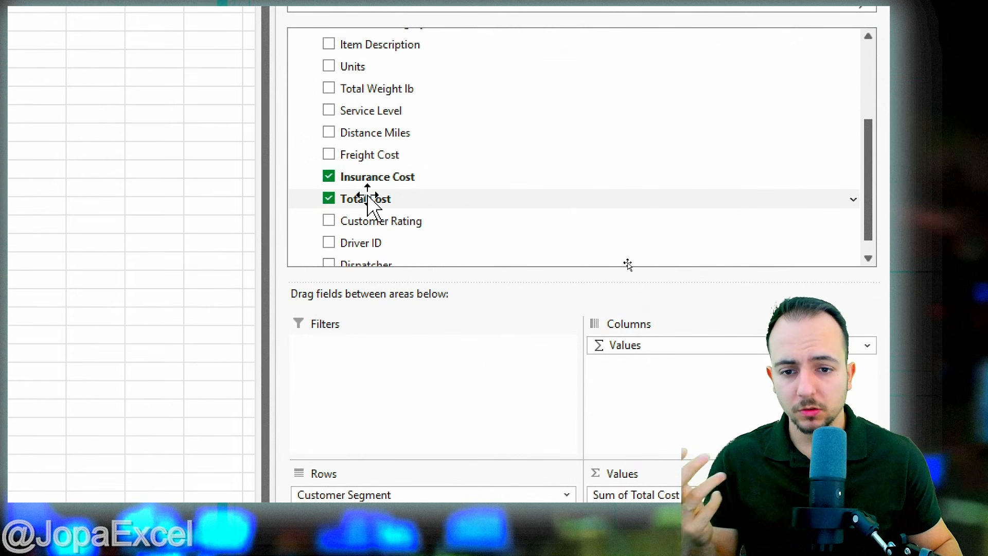
{"action": "left_click_drag", "start_coordinate": [369, 206], "coordinate": [711, 555]}
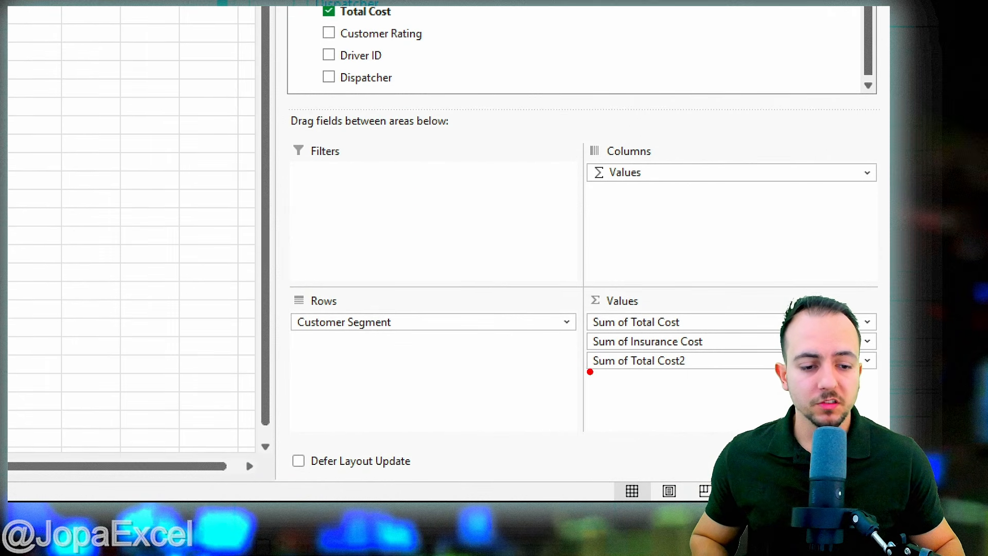
Step: Summarize the second Total Cost value by Average and choose the Currency number format with $ and 2 decimal places
{"action": "left_click", "coordinate": [639, 363]}
{"action": "left_click", "coordinate": [641, 346]}
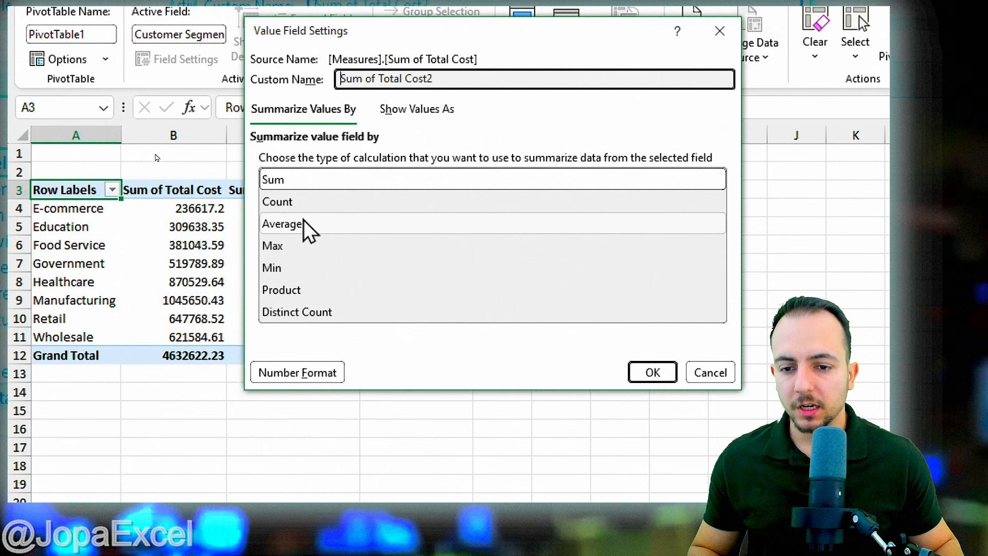
{"action": "left_click", "coordinate": [303, 223]}
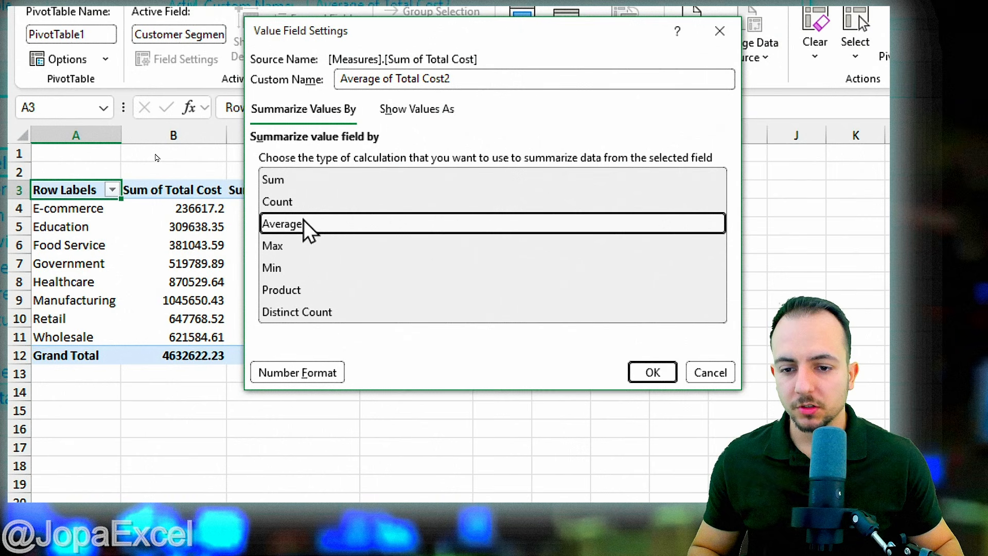
{"action": "left_click", "coordinate": [304, 376]}
{"action": "left_click", "coordinate": [289, 55]}
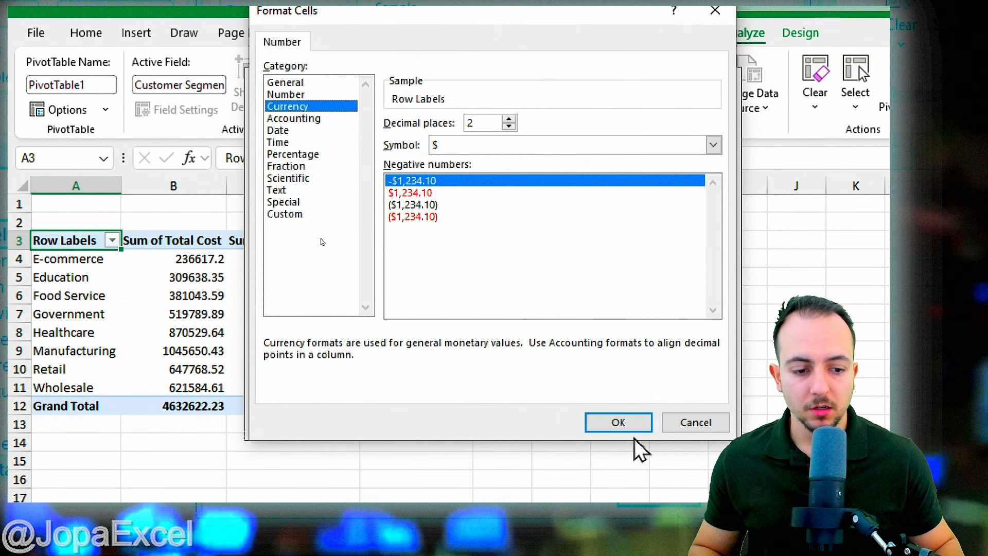
{"action": "left_click", "coordinate": [629, 424]}
{"action": "left_click", "coordinate": [650, 422]}
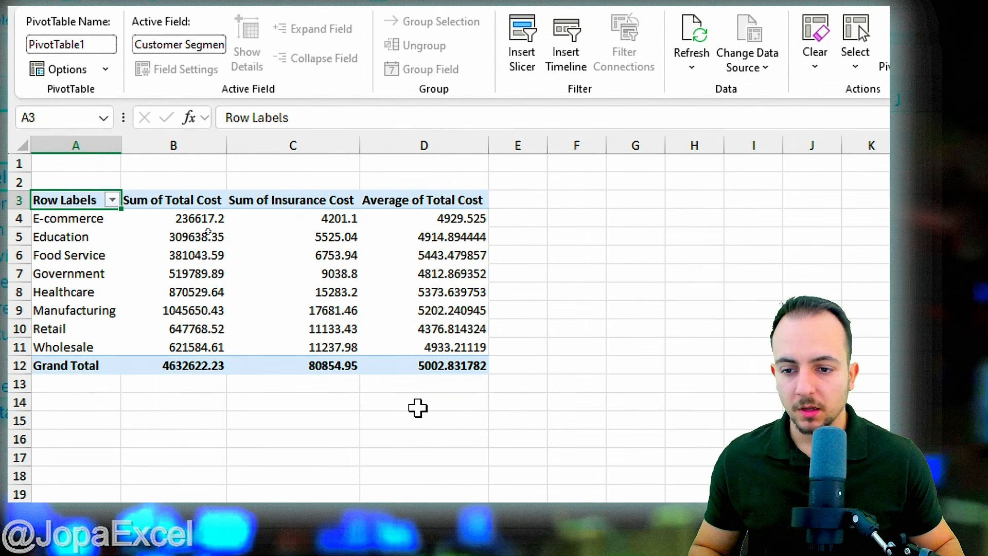
Step: Inspect the number formatting of the Average of Total Cost column in D3:D12
{"action": "left_click", "coordinate": [393, 386]}
{"action": "left_click", "coordinate": [396, 282]}
{"action": "left_click", "coordinate": [388, 241]}
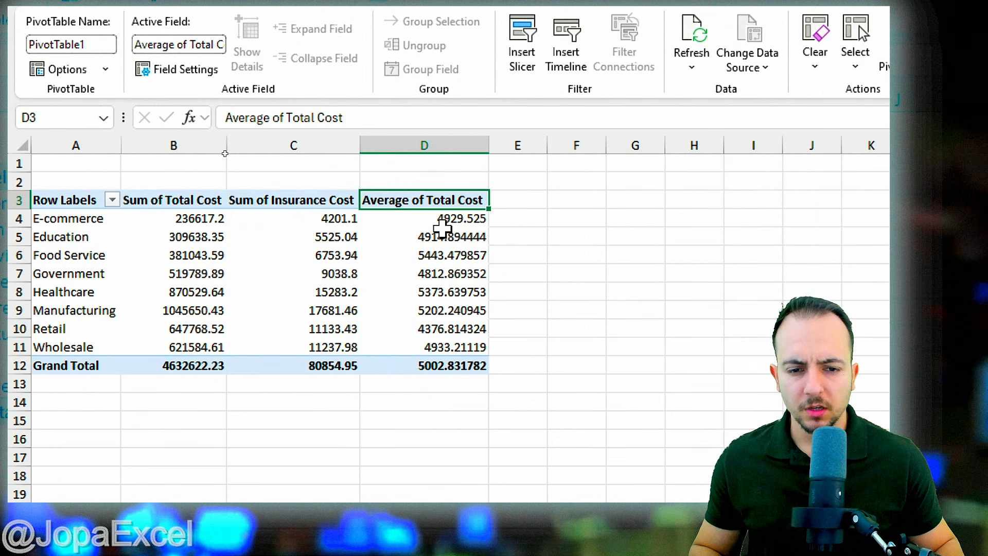
{"action": "left_click_drag", "start_coordinate": [412, 202], "coordinate": [406, 363]}
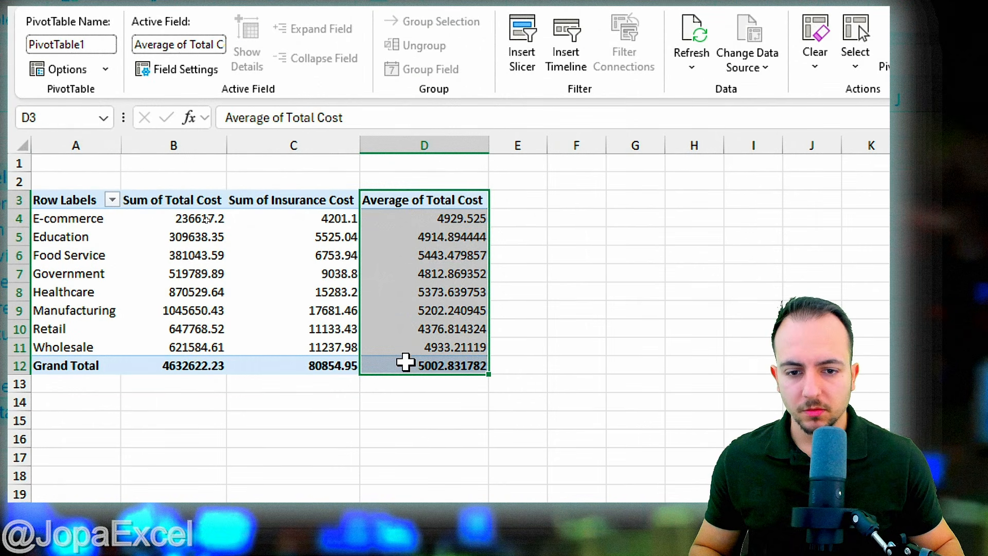
{"action": "left_click", "coordinate": [409, 202]}
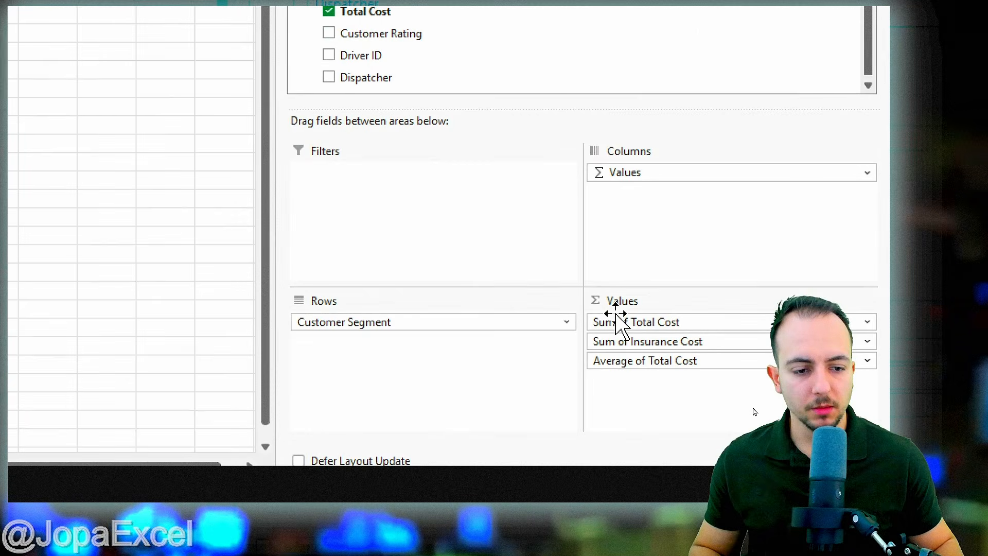
Step: Format the Sum of Total Cost value field as Accounting with the $ symbol and 2 decimal places
{"action": "left_click", "coordinate": [637, 323]}
{"action": "left_click", "coordinate": [644, 304]}
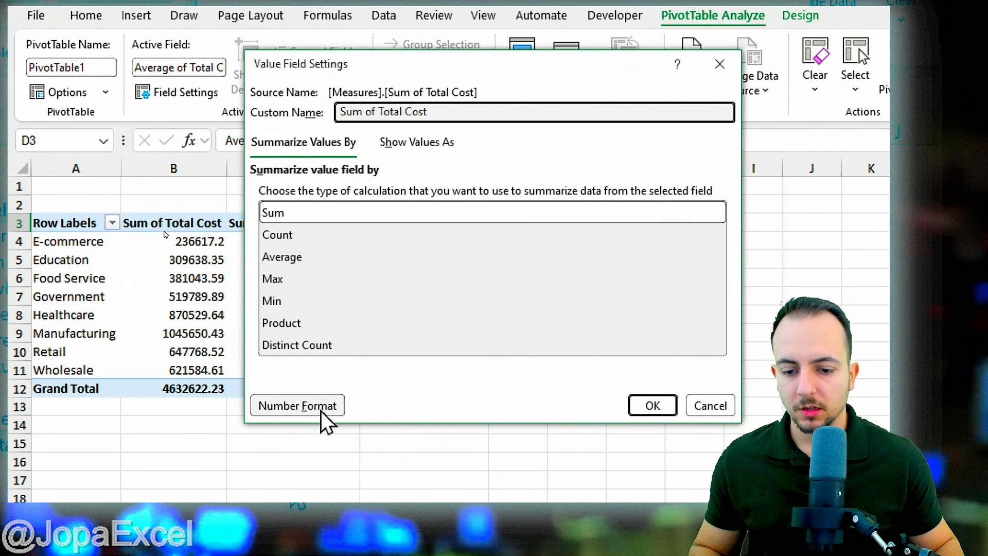
{"action": "left_click", "coordinate": [322, 409]}
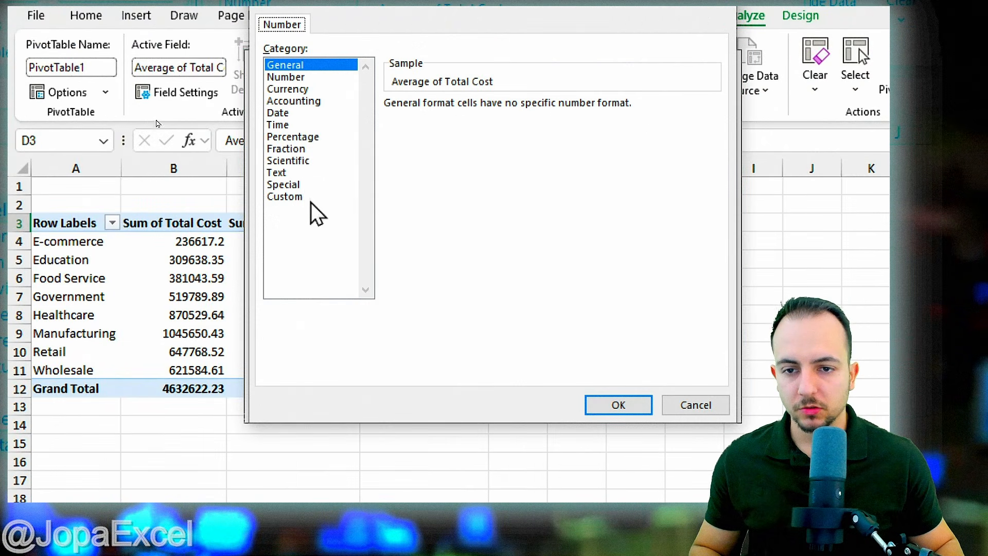
{"action": "left_click", "coordinate": [300, 101]}
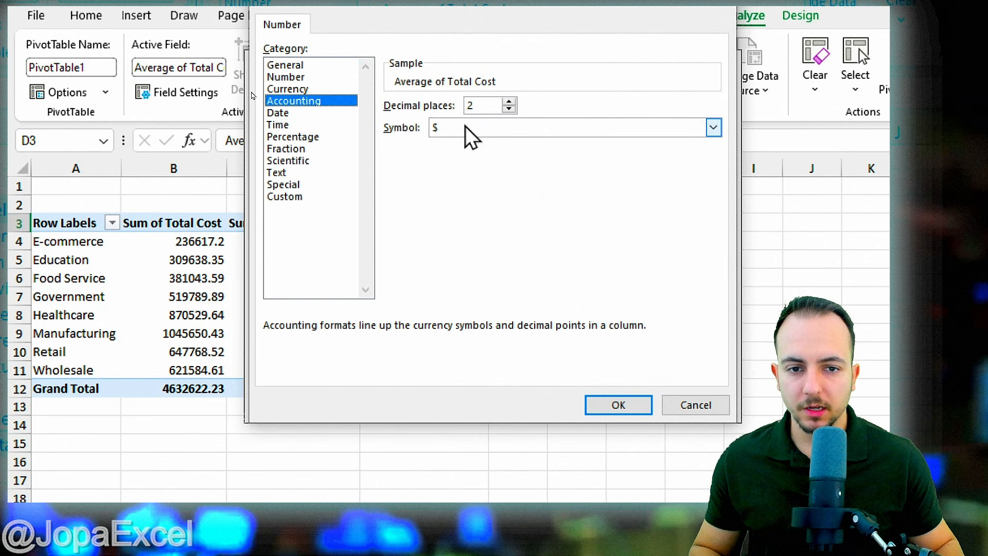
{"action": "left_click", "coordinate": [610, 405]}
{"action": "left_click", "coordinate": [652, 407]}
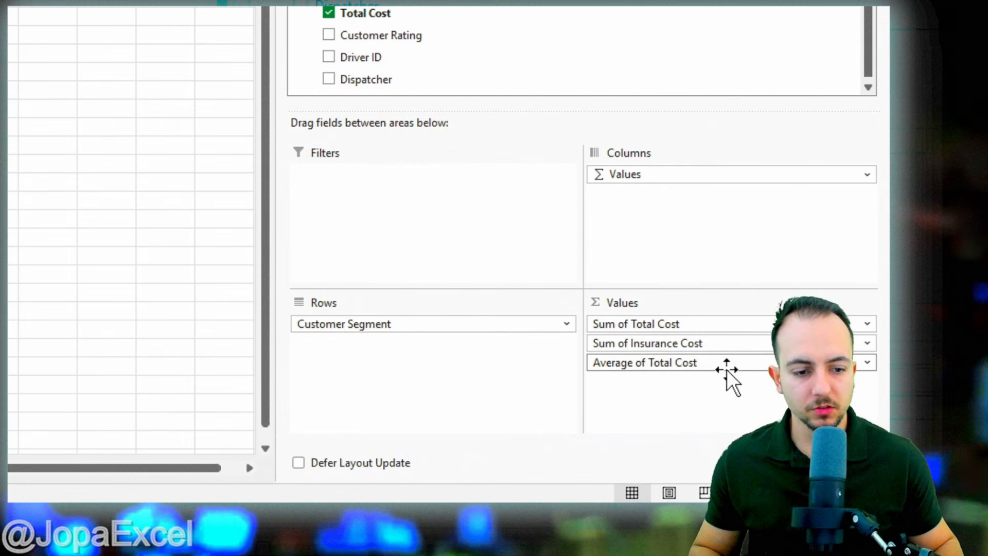
Step: Apply the Accounting number format to the Sum of Insurance Cost value field
{"action": "left_click", "coordinate": [680, 344]}
{"action": "left_click", "coordinate": [673, 325]}
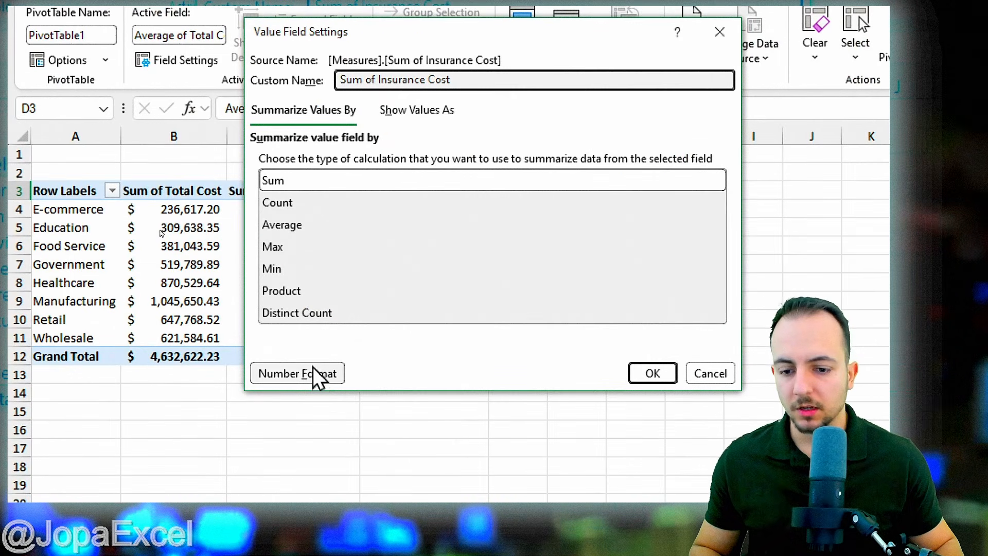
{"action": "left_click", "coordinate": [318, 376]}
{"action": "left_click", "coordinate": [296, 69]}
{"action": "left_click", "coordinate": [618, 373]}
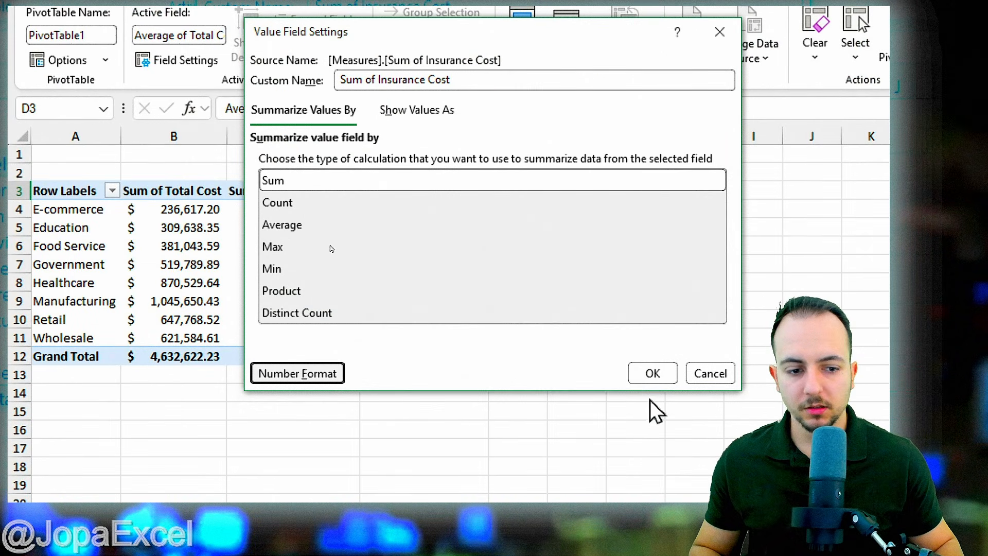
{"action": "left_click", "coordinate": [652, 373]}
Step: Apply the Accounting number format to the Average of Total Cost value field
{"action": "left_click", "coordinate": [697, 395]}
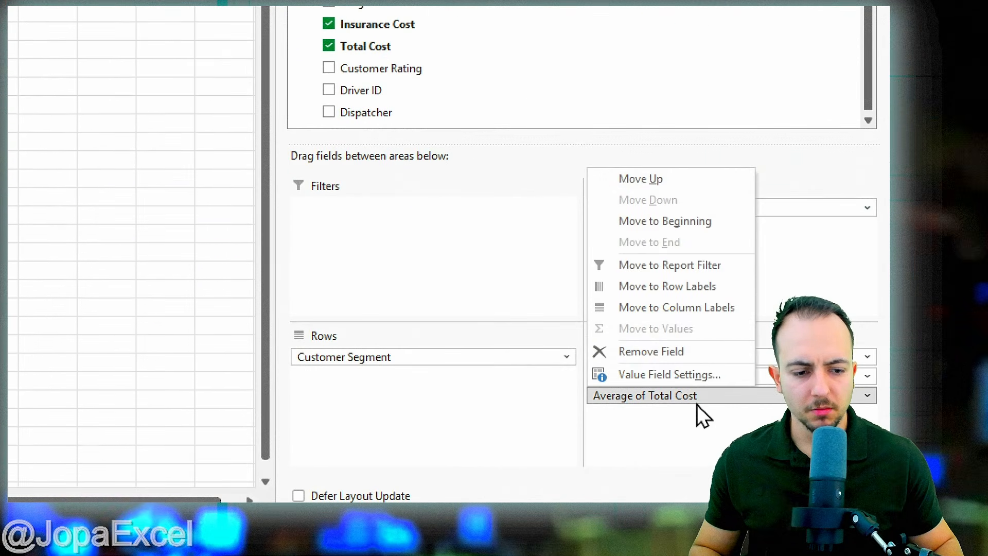
{"action": "left_click", "coordinate": [694, 374]}
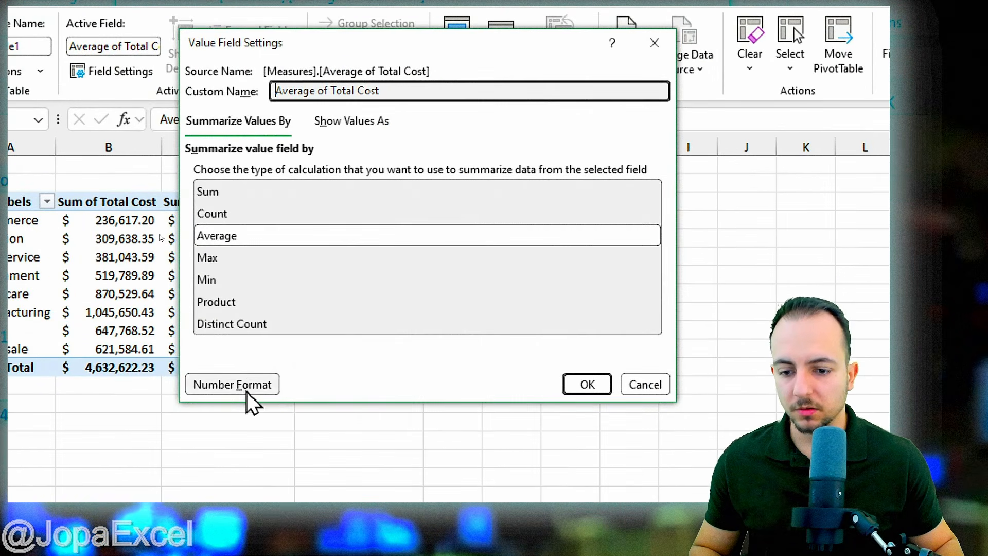
{"action": "left_click", "coordinate": [242, 387]}
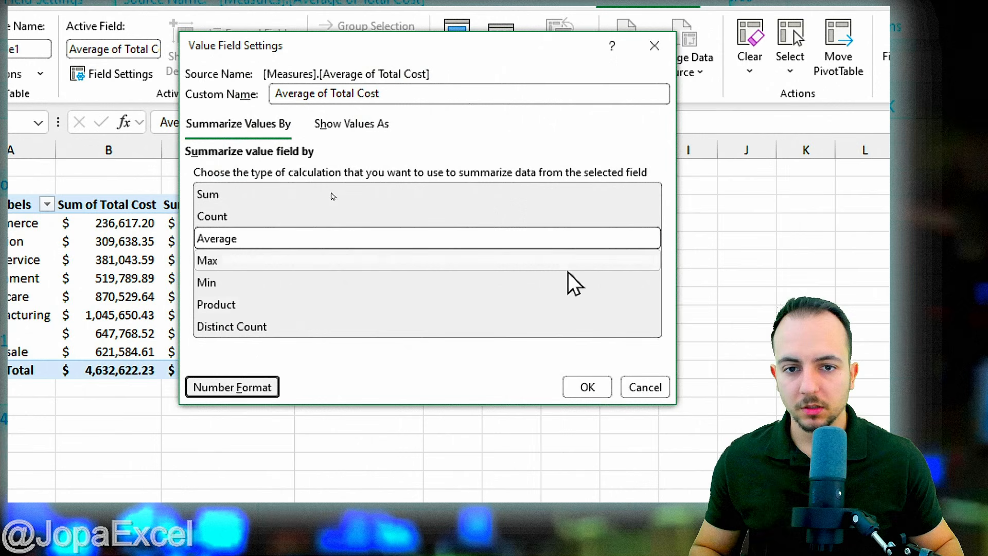
{"action": "left_click", "coordinate": [604, 394]}
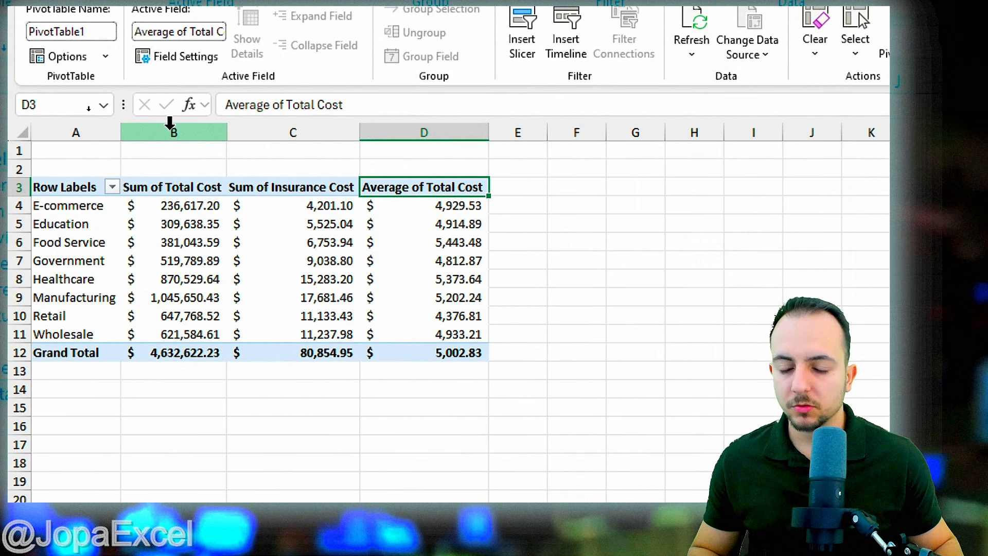
Step: Review the Sum of Total Cost, Sum of Insurance Cost and Average of Total Cost columns of the pivot table
{"action": "left_click", "coordinate": [170, 126]}
{"action": "left_click", "coordinate": [294, 133]}
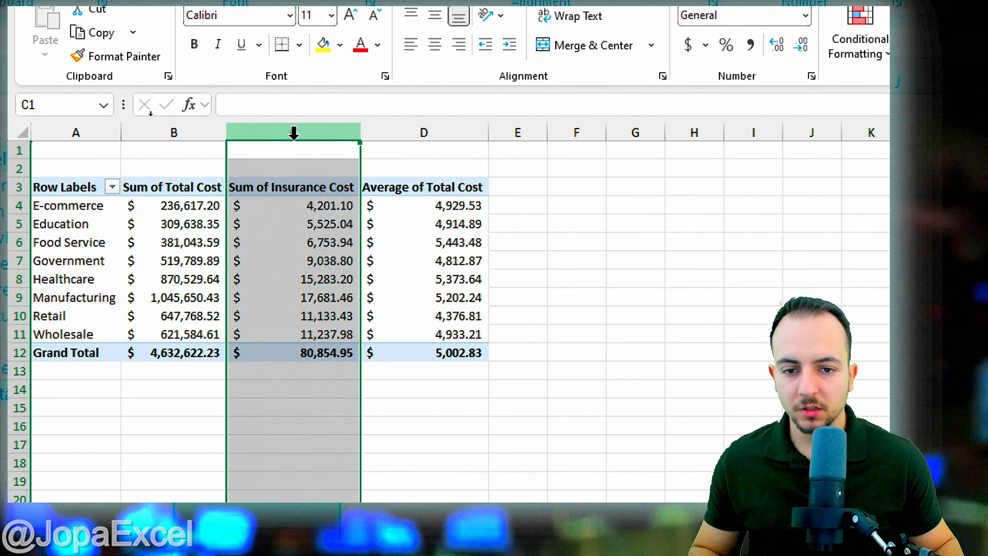
{"action": "left_click", "coordinate": [430, 133]}
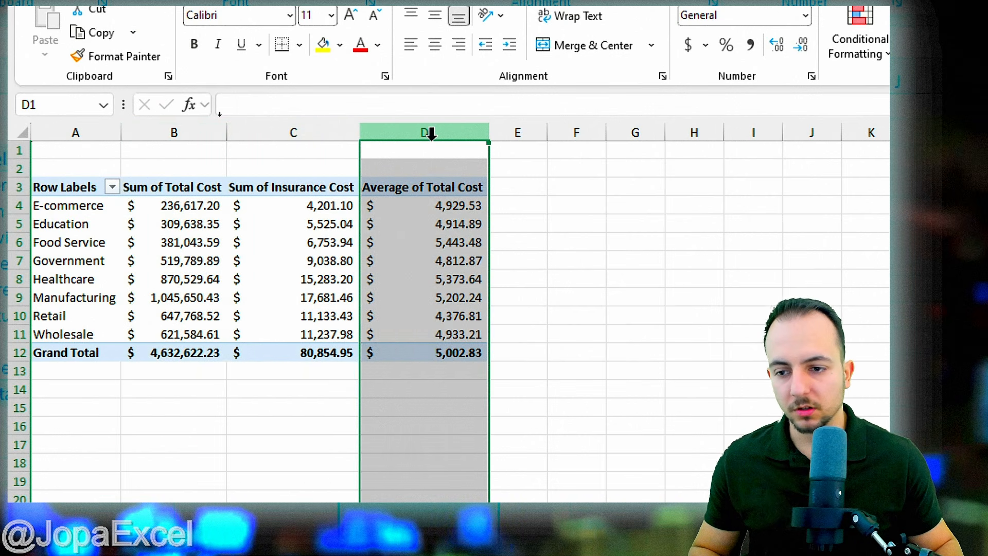
{"action": "left_click", "coordinate": [67, 178]}
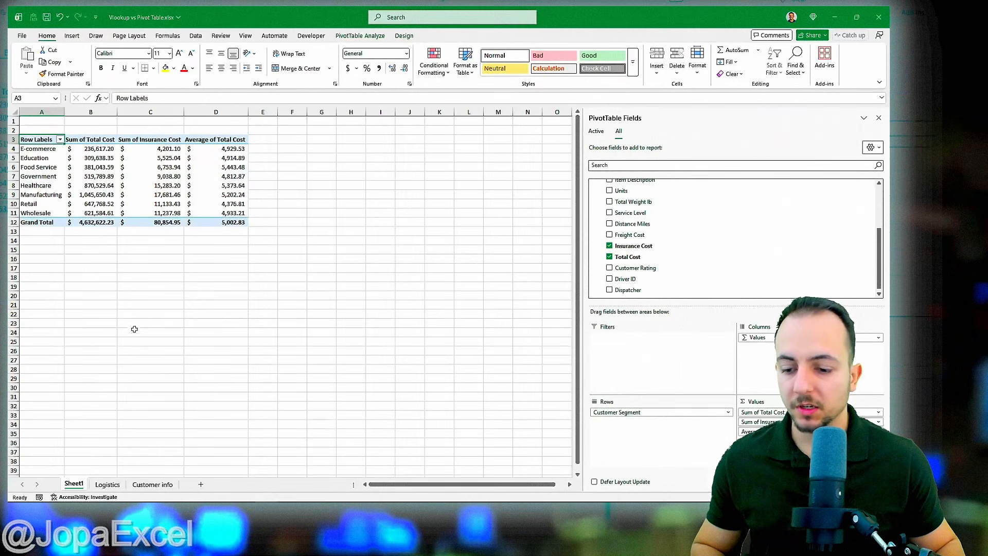
Step: Add a column headed "vlookup - seg" in column Q of the Logistics sheet's table and widen it to fit the header
{"action": "left_click", "coordinate": [107, 484]}
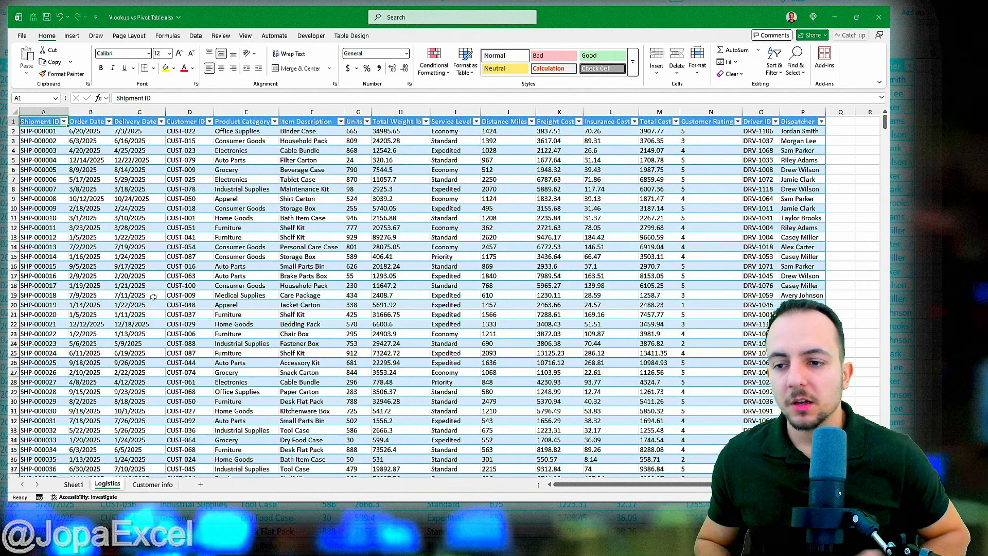
{"action": "scroll", "coordinate": [184, 273], "scroll_direction": "right", "scroll_amount": 6}
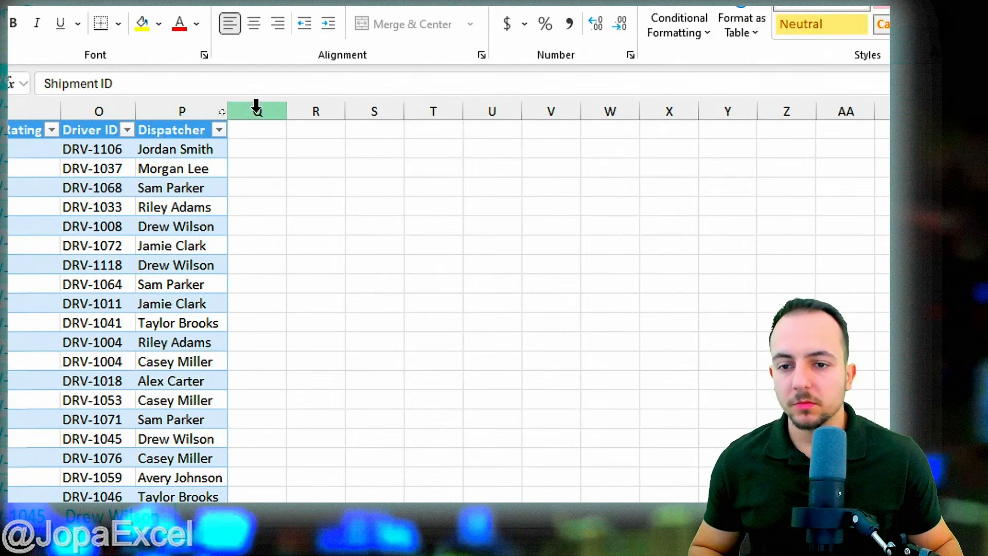
{"action": "left_click", "coordinate": [223, 110]}
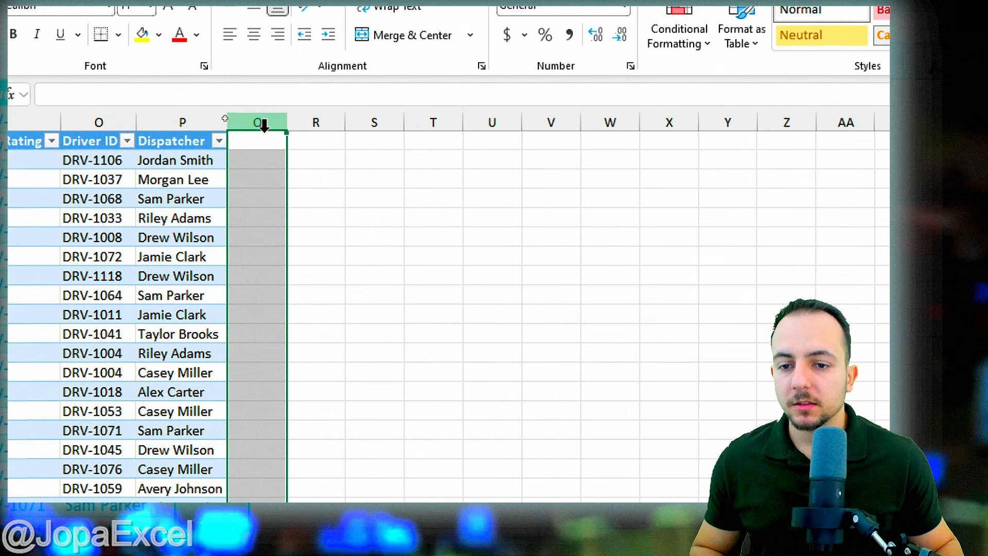
{"action": "left_click", "coordinate": [270, 131]}
{"action": "type", "text": "vlooku"}
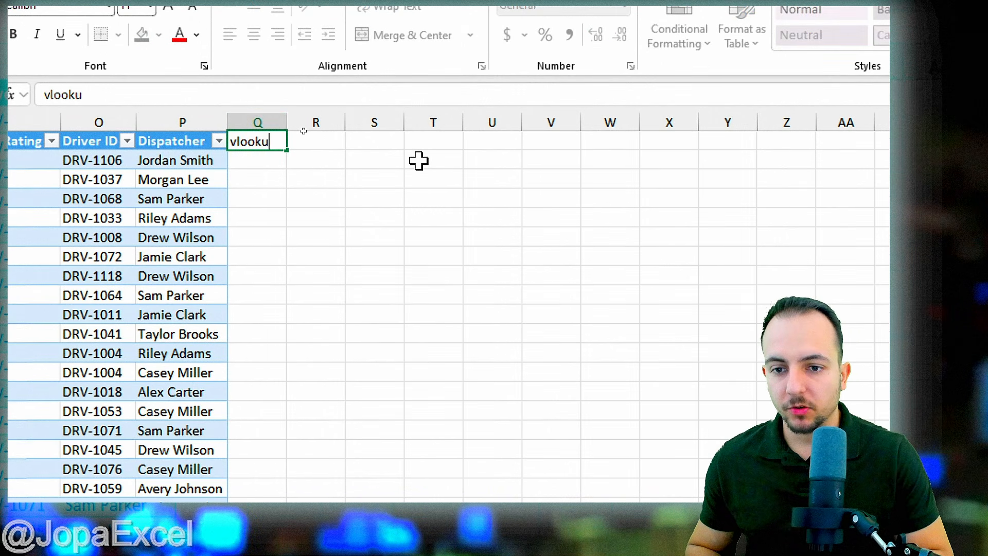
{"action": "type", "text": "p - seg"}
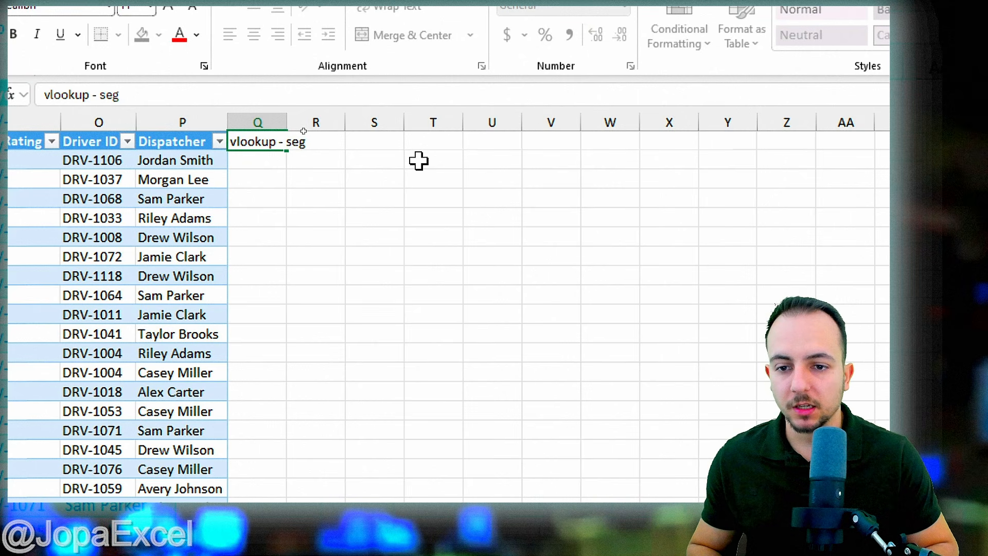
{"action": "key", "text": "Return"}
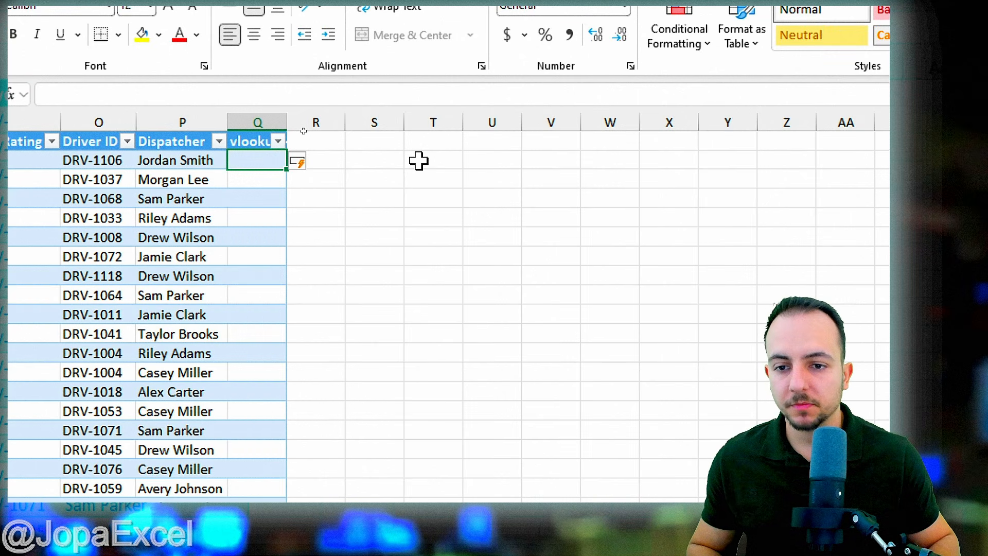
{"action": "left_click_drag", "start_coordinate": [287, 121], "coordinate": [367, 120]}
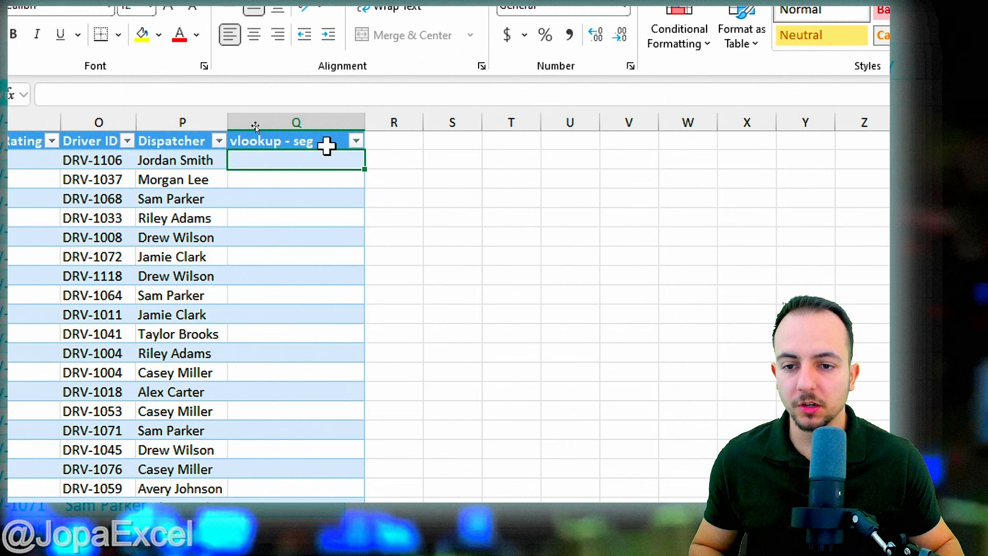
Step: Begin a VLOOKUP formula in Q2 with the same row's Customer ID as the lookup value
{"action": "type", "text": "=vlo"}
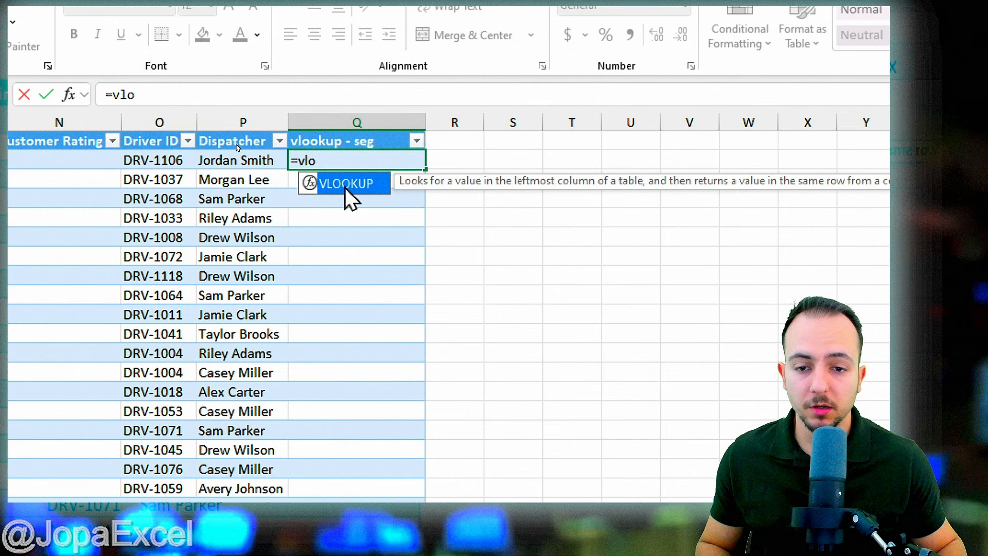
{"action": "double_click", "coordinate": [346, 188]}
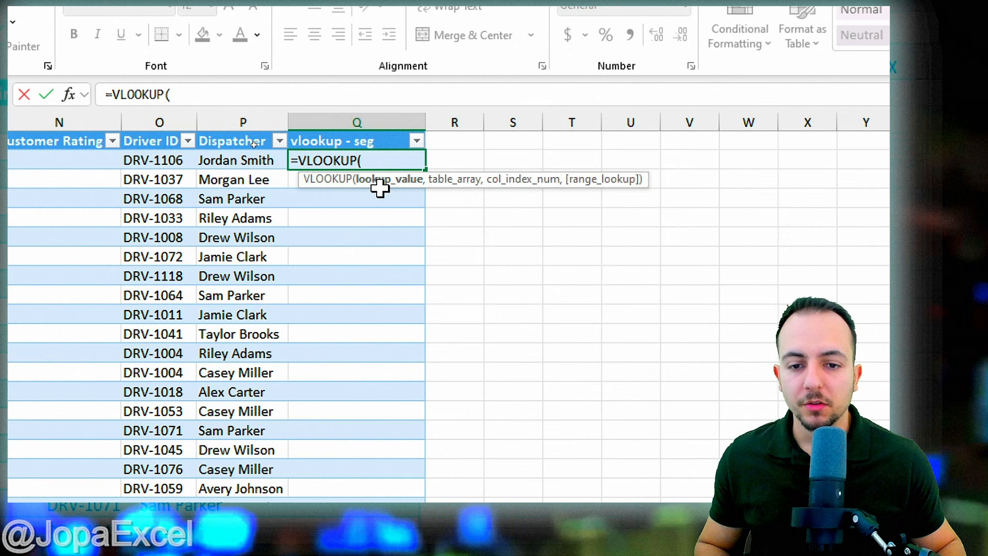
{"action": "scroll", "coordinate": [314, 232], "scroll_direction": "left", "scroll_amount": 5}
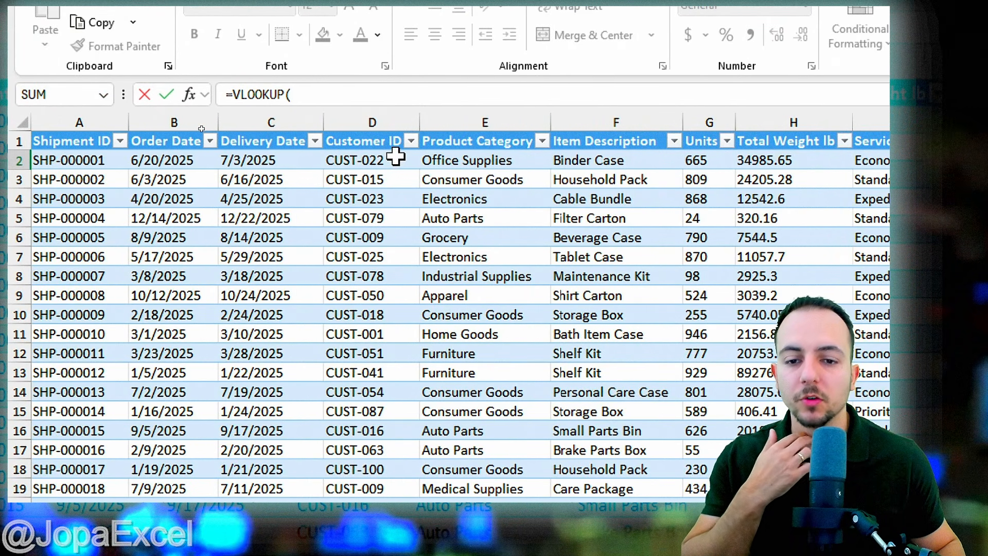
{"action": "left_click", "coordinate": [397, 157]}
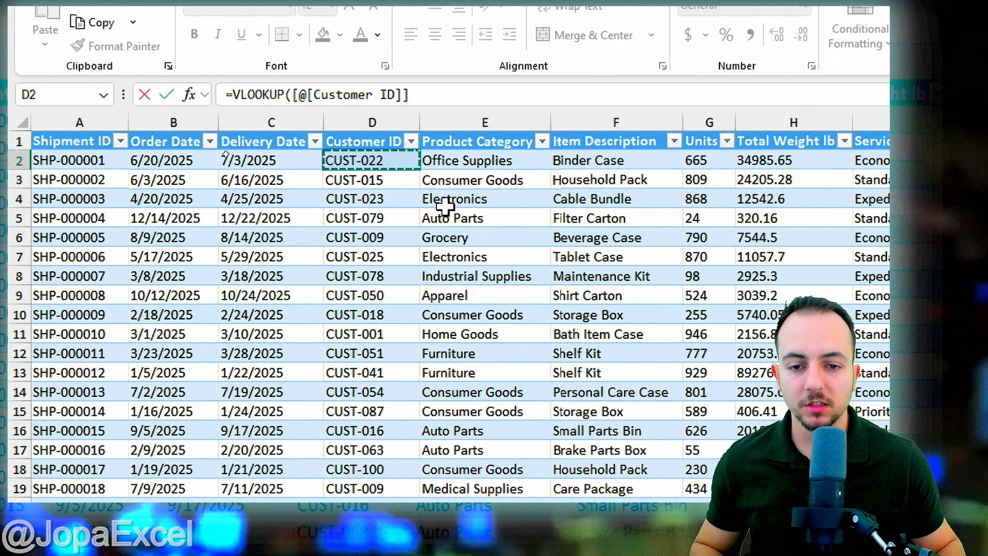
{"action": "scroll", "coordinate": [442, 206], "scroll_direction": "right", "scroll_amount": 5}
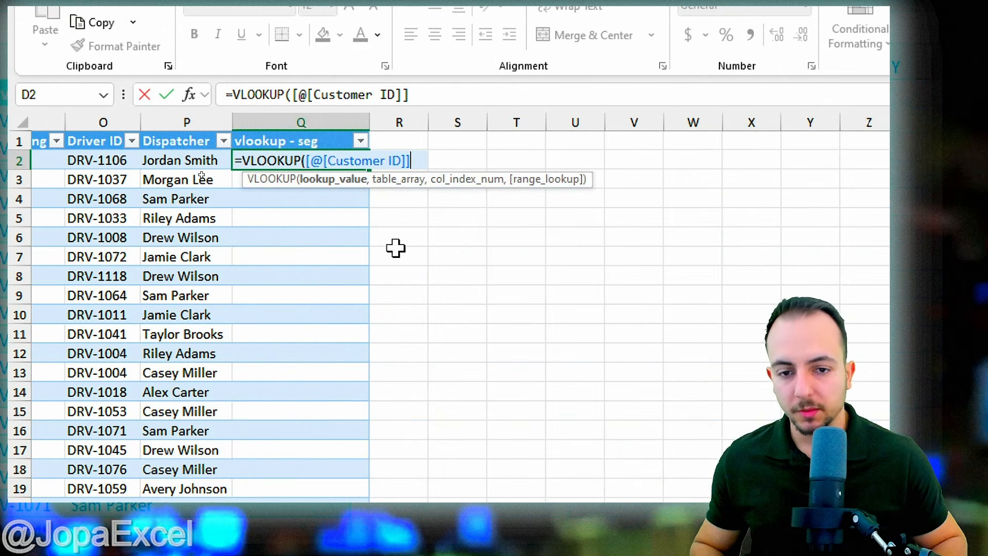
{"action": "type", "text": ","}
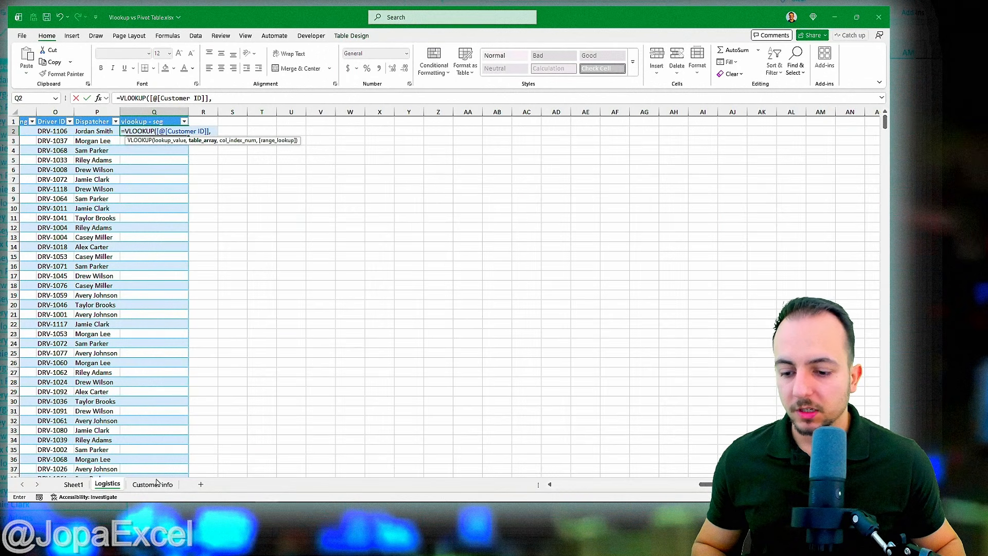
Step: Set the VLOOKUP table array to the Customer ID through Customer Segment columns of Customers_Info
{"action": "left_click", "coordinate": [159, 484]}
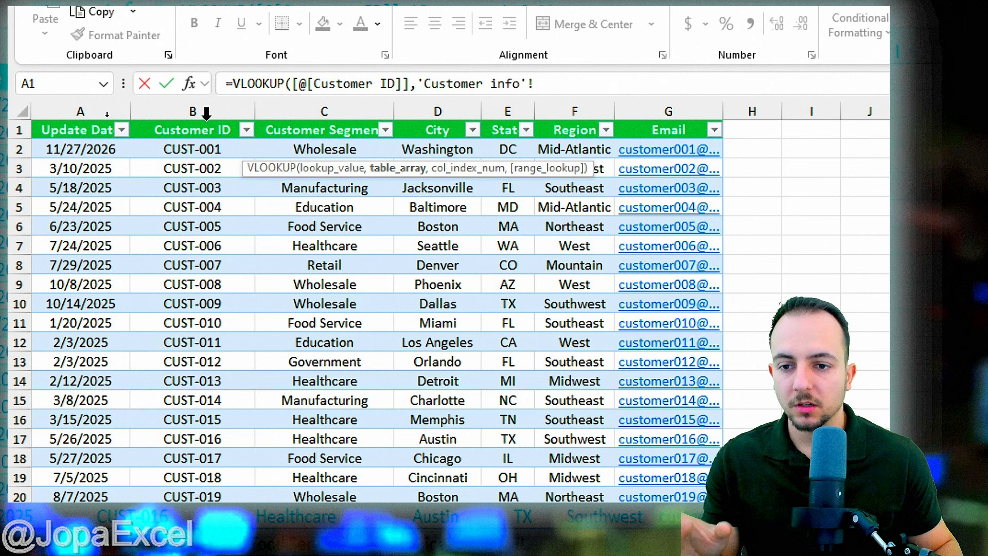
{"action": "left_click_drag", "start_coordinate": [207, 113], "coordinate": [289, 114]}
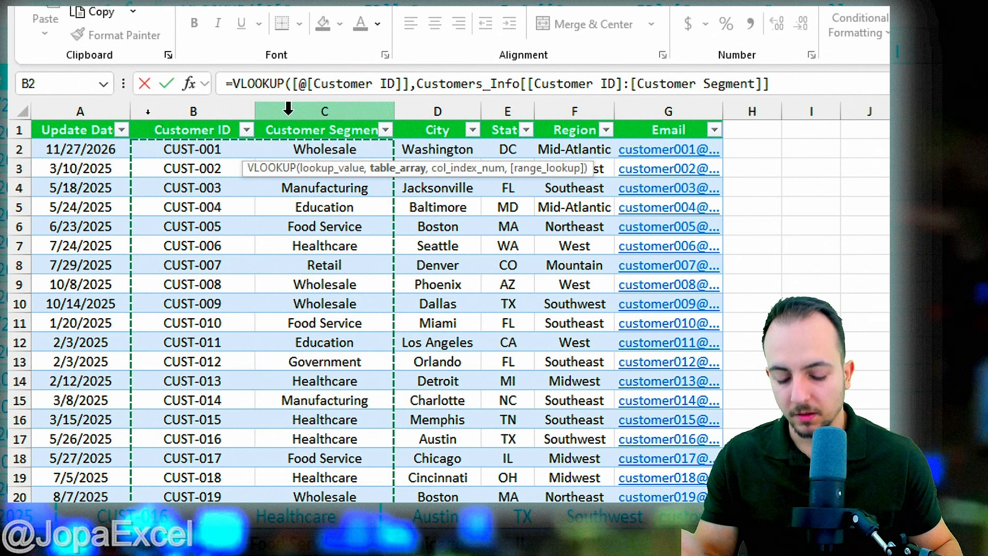
{"action": "type", "text": ","}
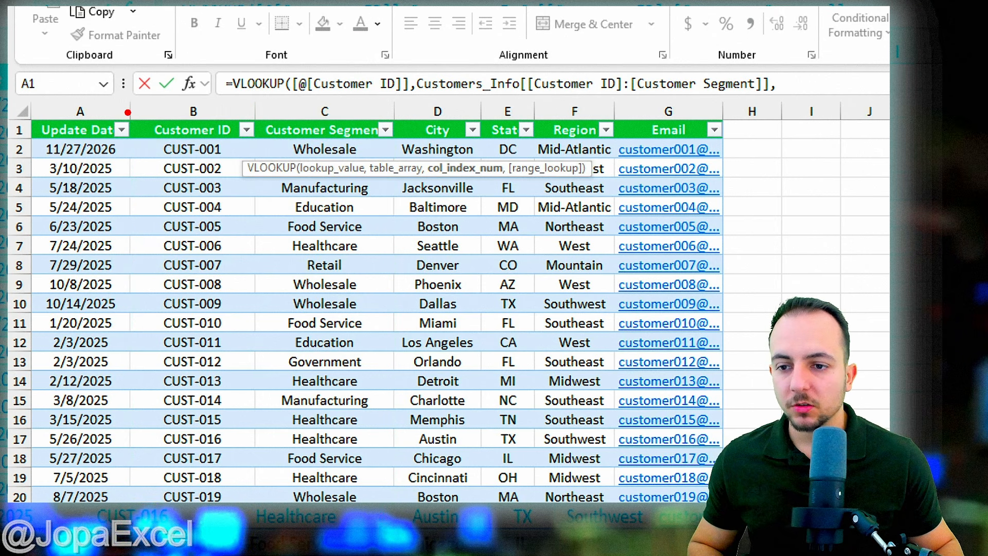
{"action": "left_click_drag", "start_coordinate": [201, 254], "coordinate": [210, 278]}
{"action": "left_click_drag", "start_coordinate": [177, 281], "coordinate": [234, 284]}
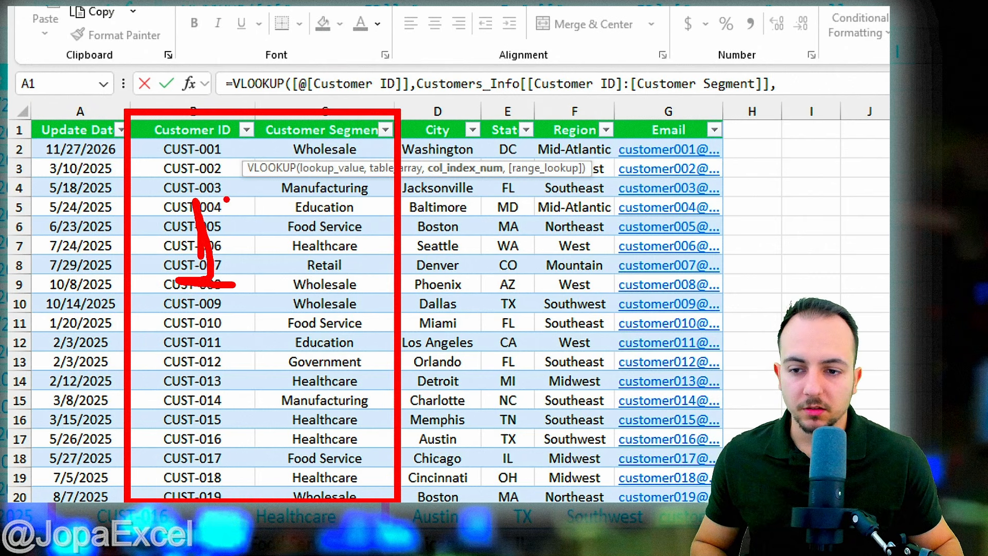
{"action": "left_click_drag", "start_coordinate": [328, 198], "coordinate": [370, 274]}
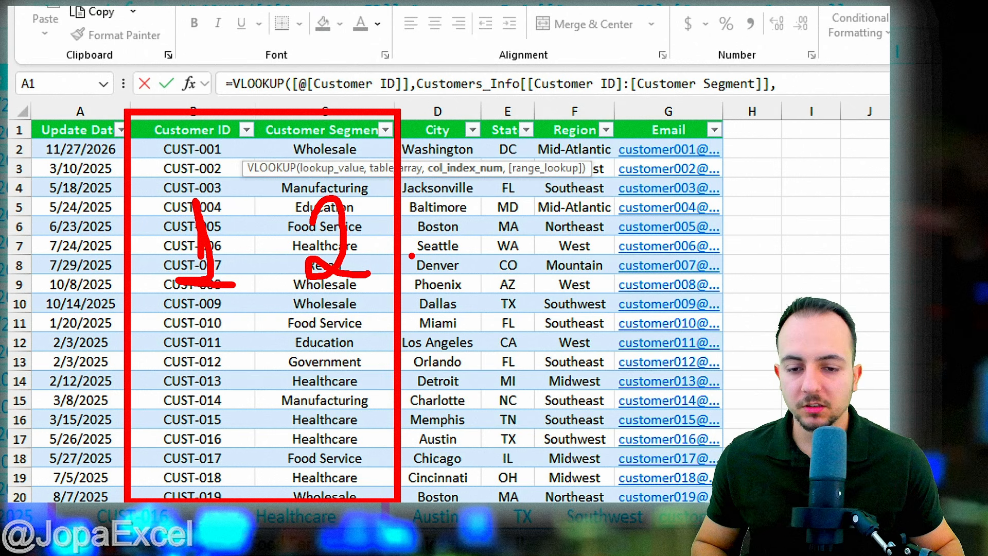
{"action": "key", "text": "Escape"}
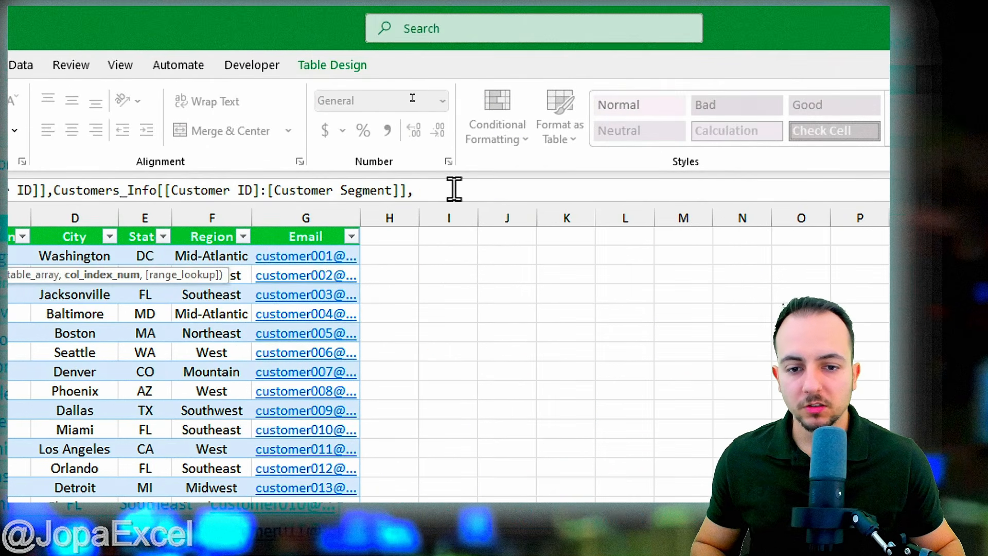
Step: Complete the VLOOKUP with column index 2 and FALSE for an exact match, and enter the formula
{"action": "left_click", "coordinate": [816, 82]}
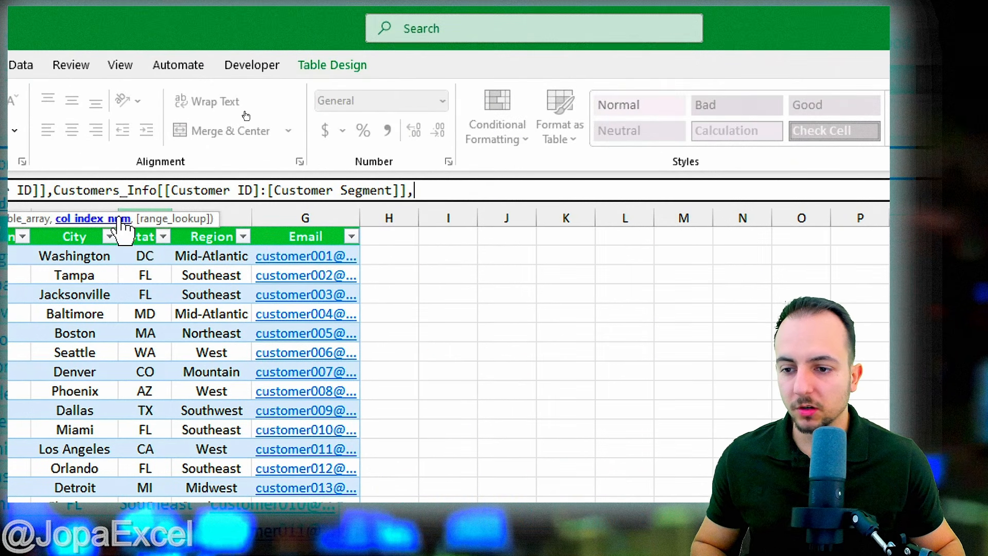
{"action": "type", "text": "2"}
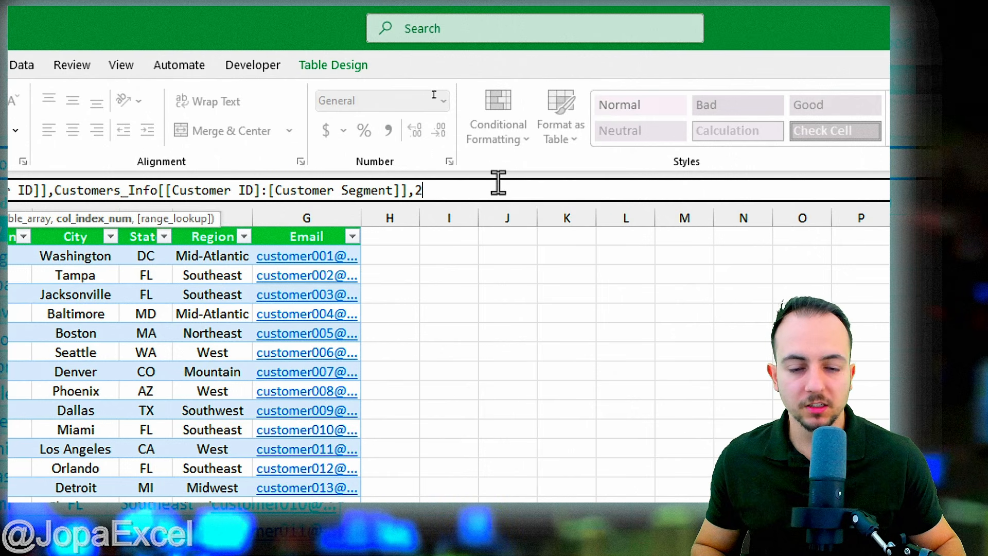
{"action": "type", "text": ","}
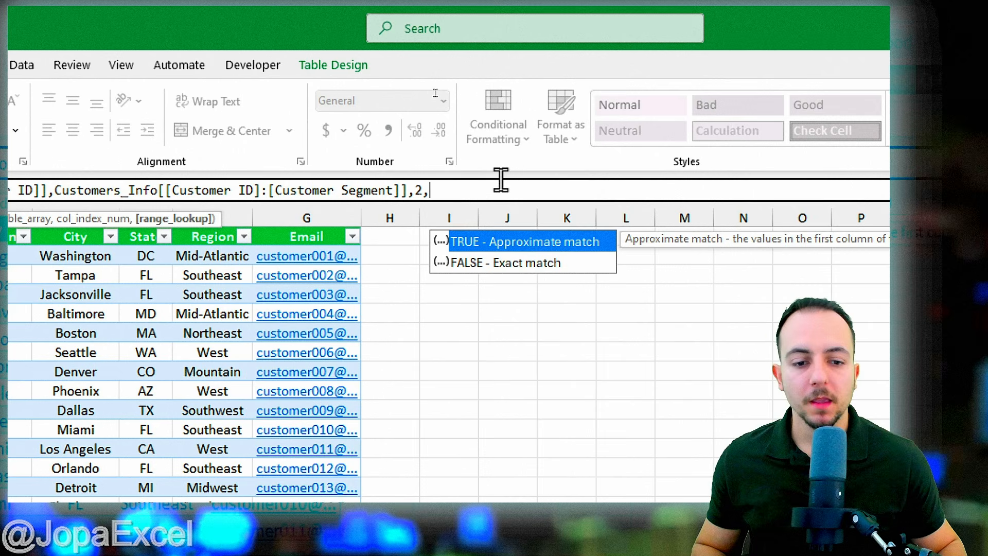
{"action": "double_click", "coordinate": [530, 263]}
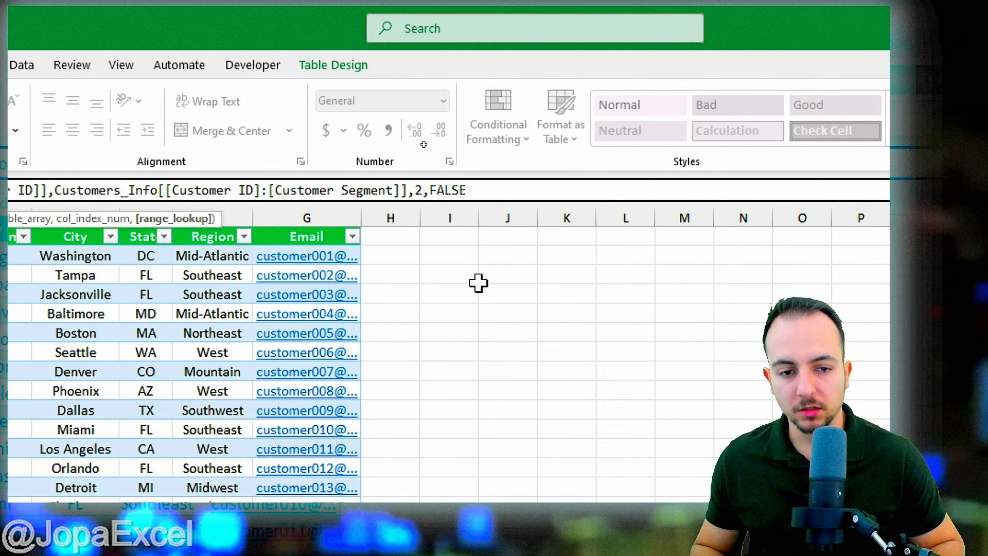
{"action": "key", "text": "Return"}
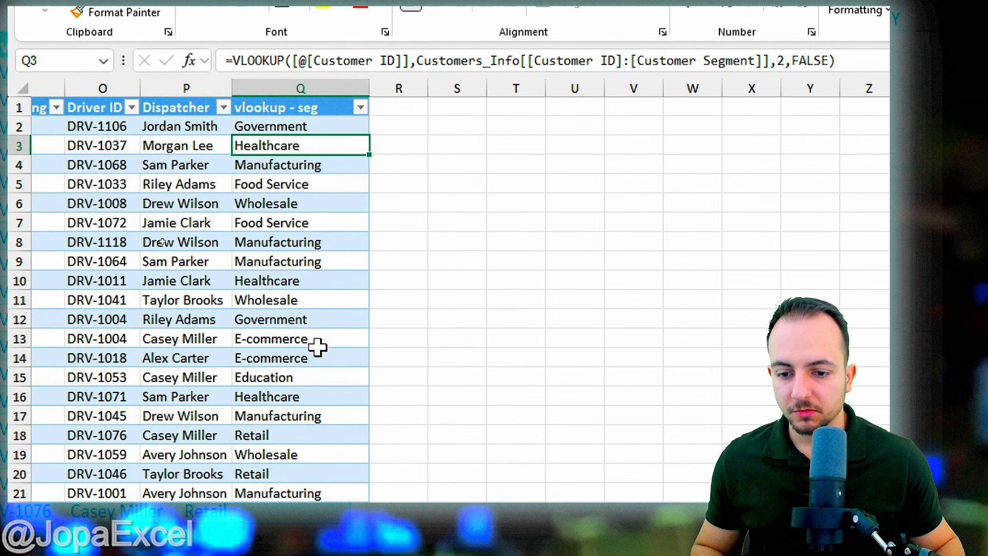
Step: Check the segments returned in the vlookup - seg column and compare this approach with the pivot table on Sheet1
{"action": "scroll", "coordinate": [320, 492], "scroll_direction": "down", "scroll_amount": 4}
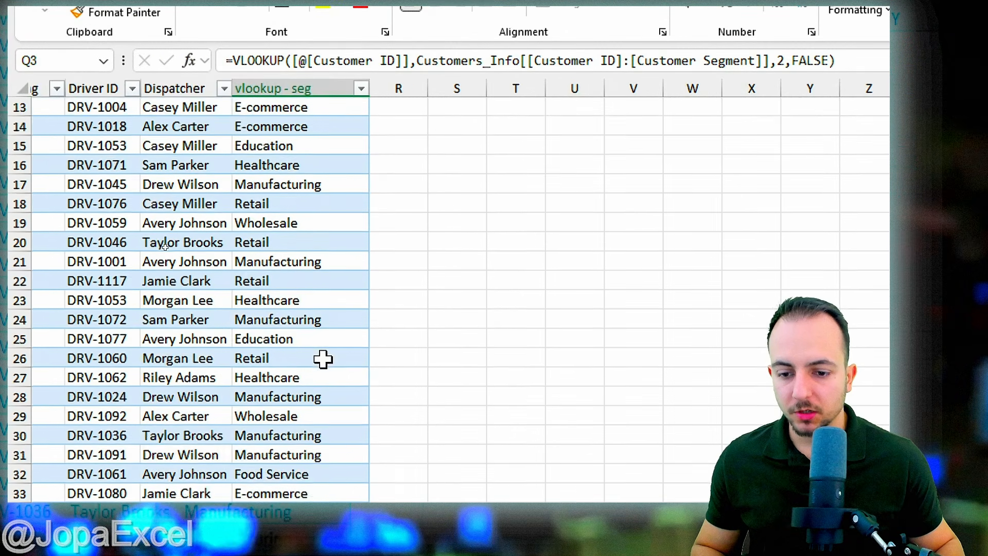
{"action": "scroll", "coordinate": [323, 359], "scroll_direction": "up", "scroll_amount": 4}
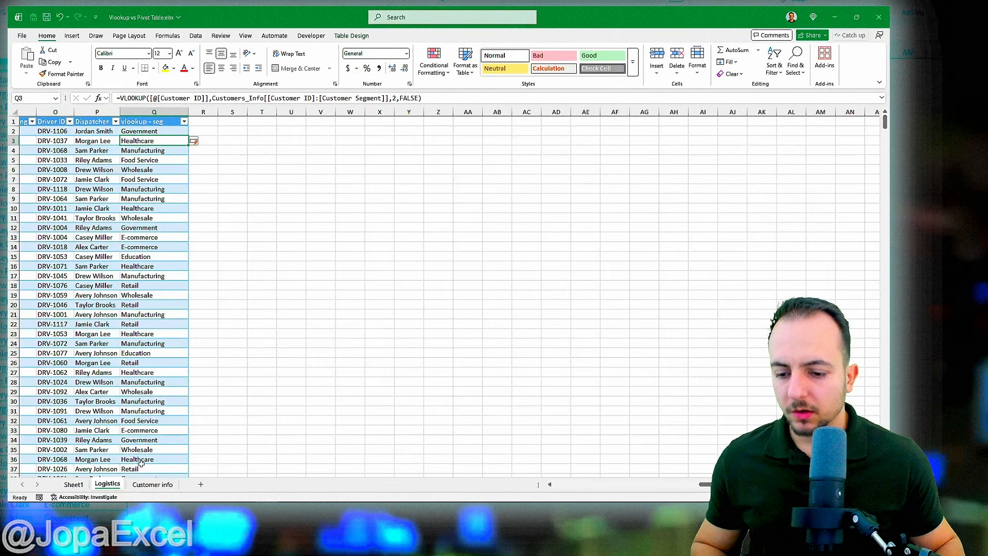
{"action": "left_click", "coordinate": [78, 484]}
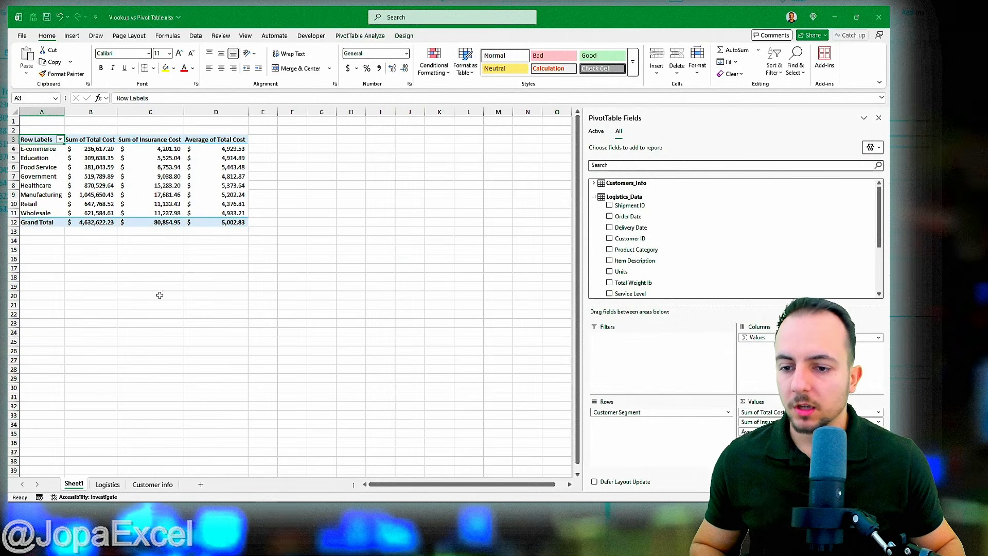
{"action": "left_click", "coordinate": [107, 484]}
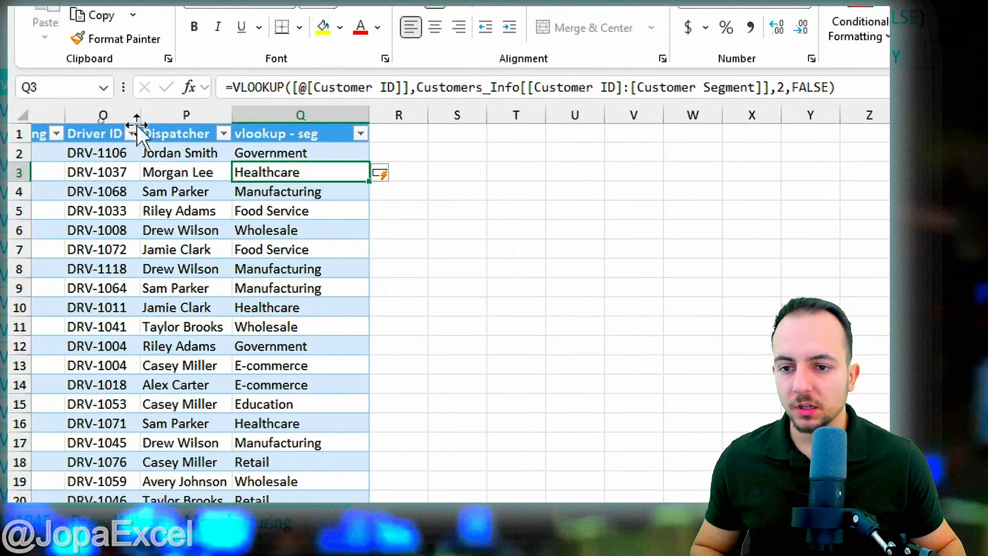
Step: Filter the vlookup - seg column to show only the Education rows
{"action": "left_click", "coordinate": [362, 134]}
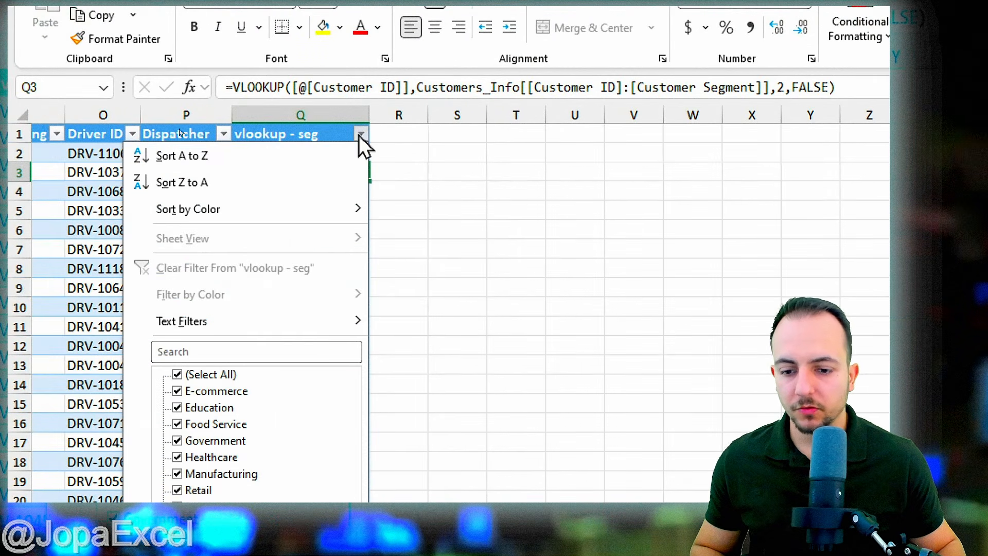
{"action": "left_click", "coordinate": [221, 210]}
{"action": "left_click", "coordinate": [218, 243]}
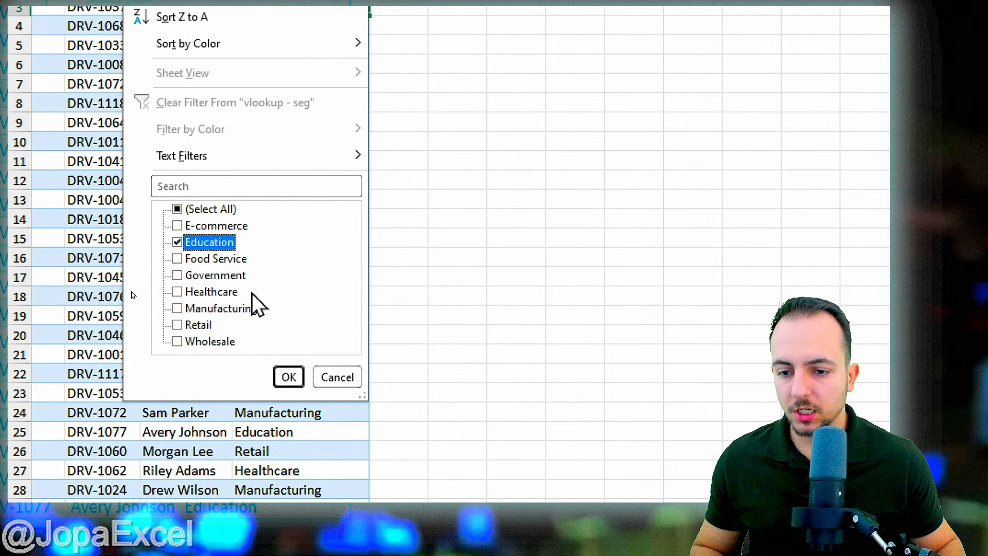
{"action": "left_click", "coordinate": [288, 377]}
Step: Select the whole Total Cost column to check the sum for the filtered Education rows
{"action": "scroll", "coordinate": [257, 30], "scroll_direction": "left", "scroll_amount": 5}
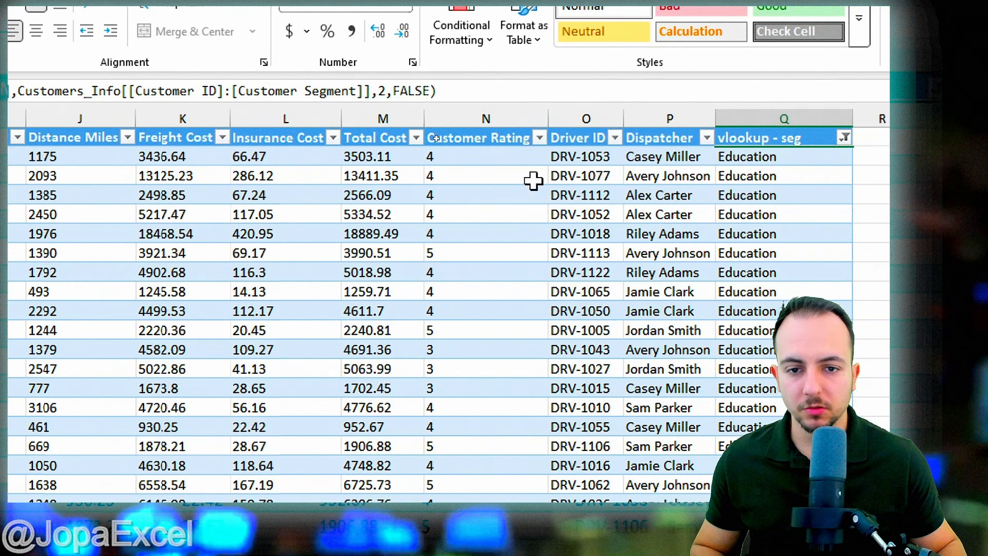
{"action": "left_click", "coordinate": [397, 119]}
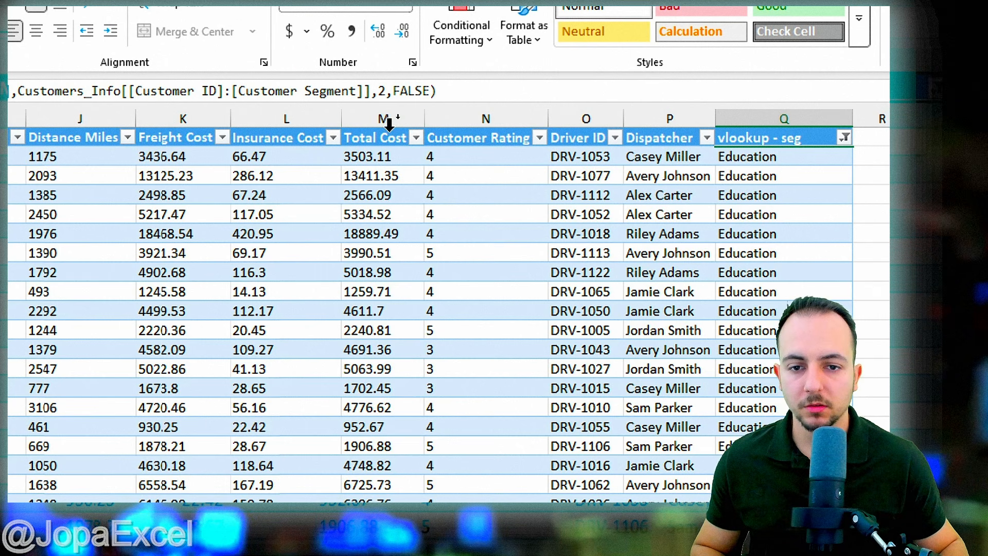
{"action": "left_click", "coordinate": [387, 123]}
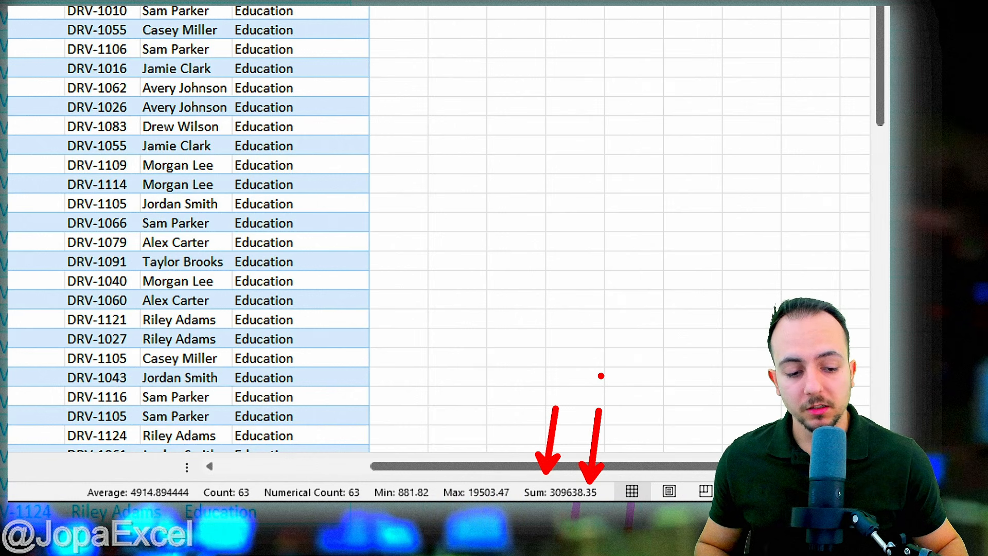
{"action": "key", "text": "Escape"}
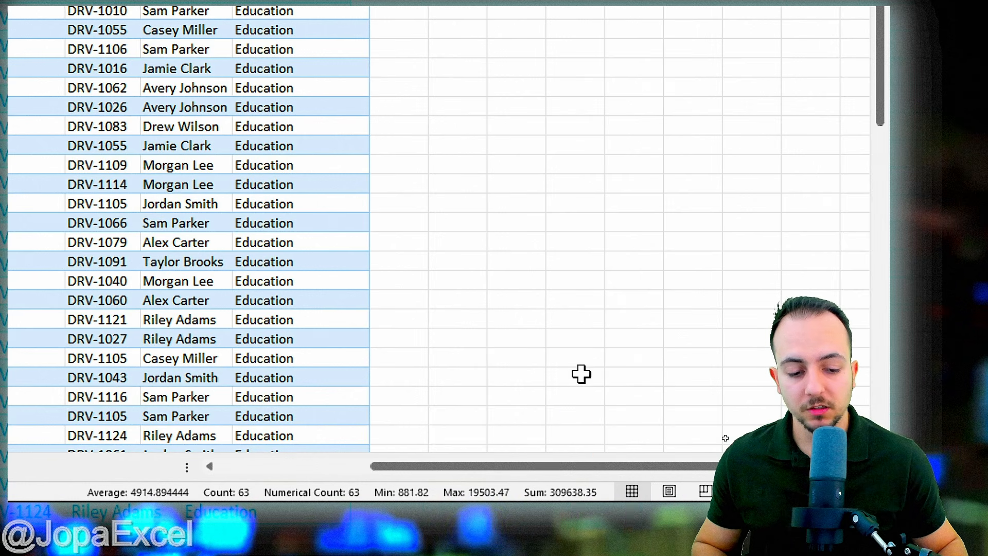
{"action": "key", "text": "ctrl+q"}
Step: Compare that sum with Education's Sum of Total Cost in the Sheet1 pivot table and review the other segments
{"action": "left_click", "coordinate": [75, 484]}
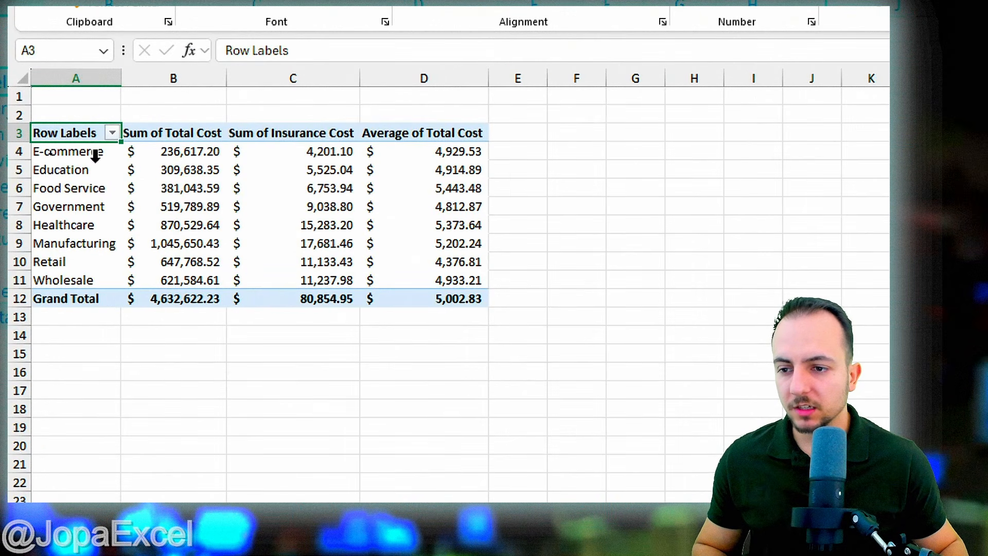
{"action": "left_click_drag", "start_coordinate": [95, 169], "coordinate": [170, 172]}
{"action": "mouse_move", "coordinate": [219, 151]}
{"action": "left_mouse_down"}
{"action": "mouse_move", "coordinate": [198, 182]}
{"action": "mouse_move", "coordinate": [231, 154]}
{"action": "left_mouse_up"}
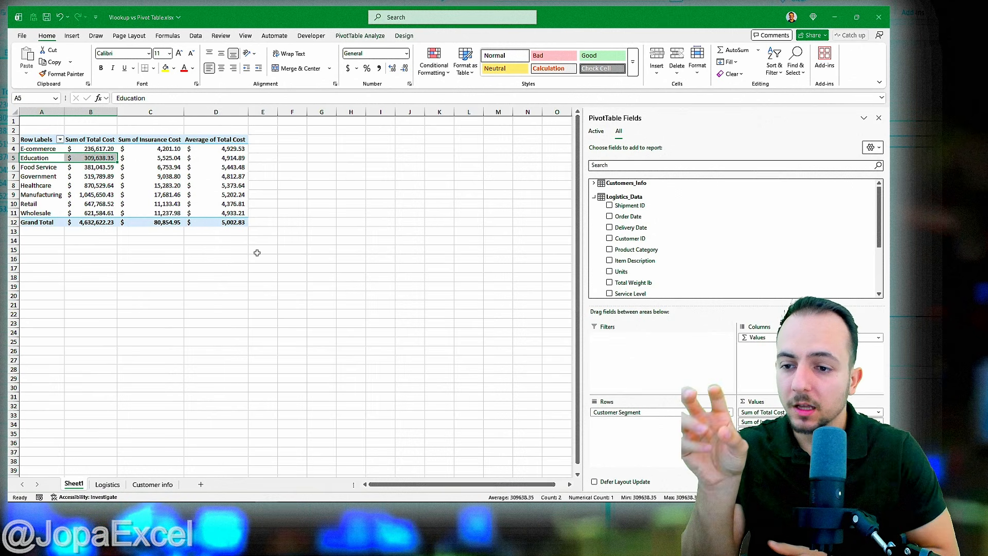
{"action": "left_click_drag", "start_coordinate": [38, 140], "coordinate": [230, 220]}
{"action": "left_click", "coordinate": [213, 211]}
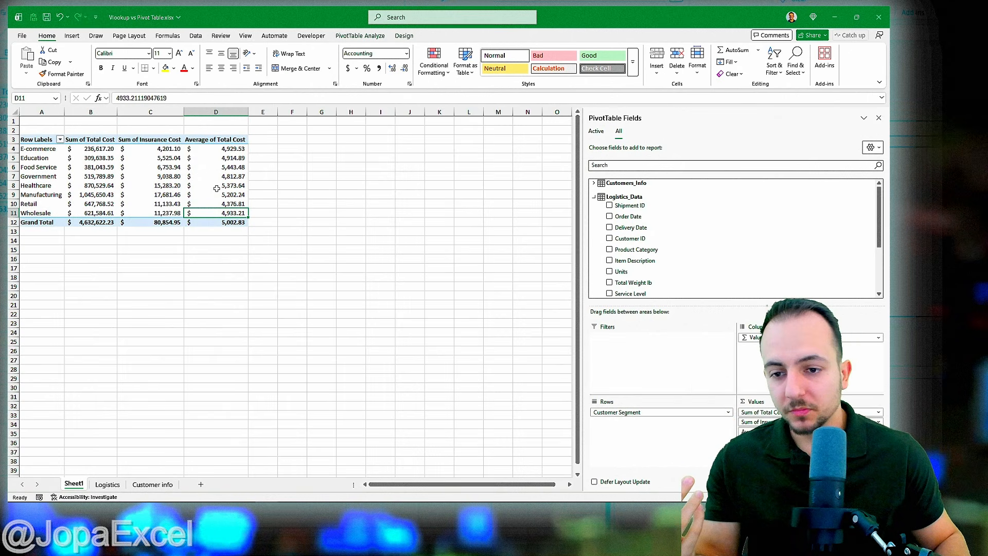
{"action": "left_click", "coordinate": [217, 187]}
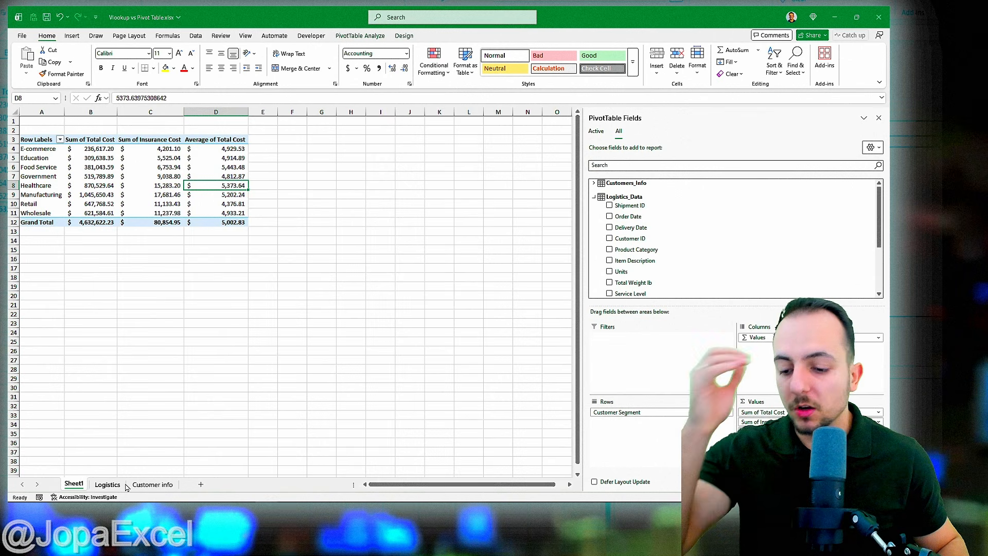
Step: Move Sheet1 to the end of the sheet order, after Customer info, and select the pivot table's Row Labels cell
{"action": "left_click", "coordinate": [108, 485]}
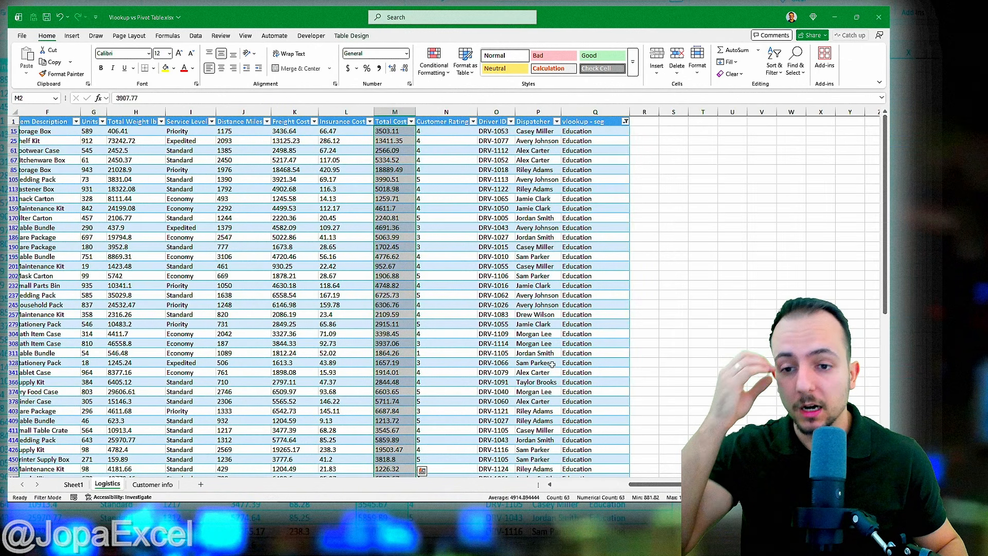
{"action": "left_click", "coordinate": [74, 484]}
{"action": "left_click_drag", "start_coordinate": [74, 485], "coordinate": [175, 484]}
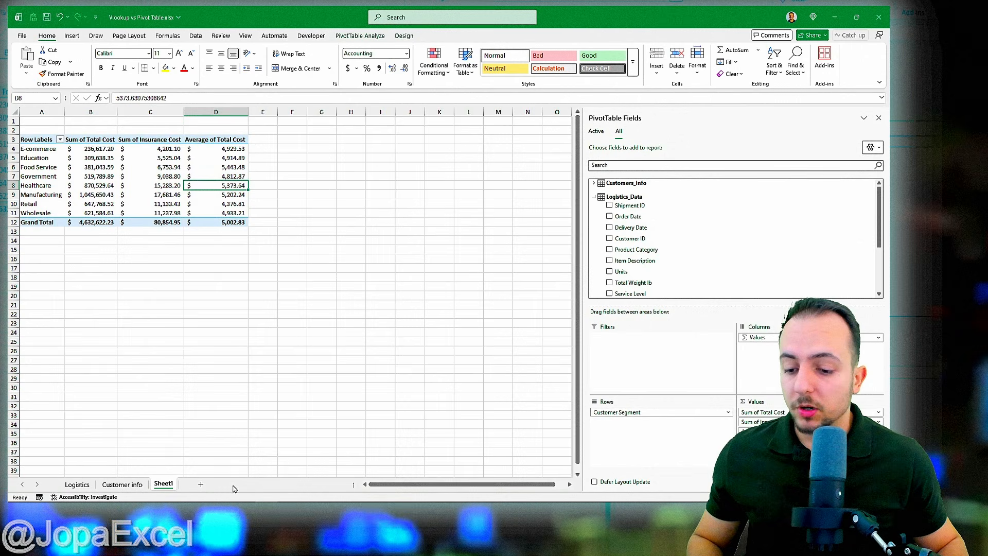
{"action": "left_click", "coordinate": [46, 140]}
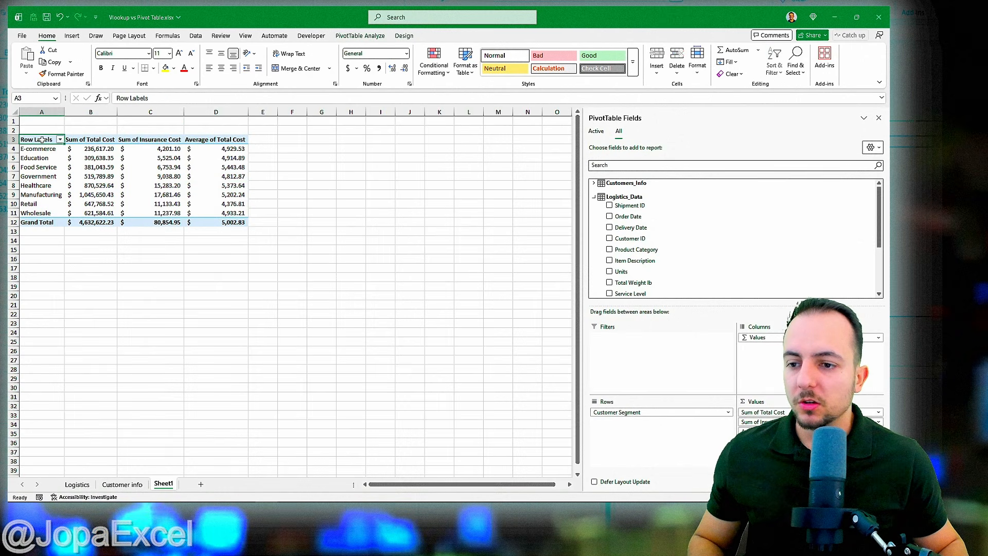